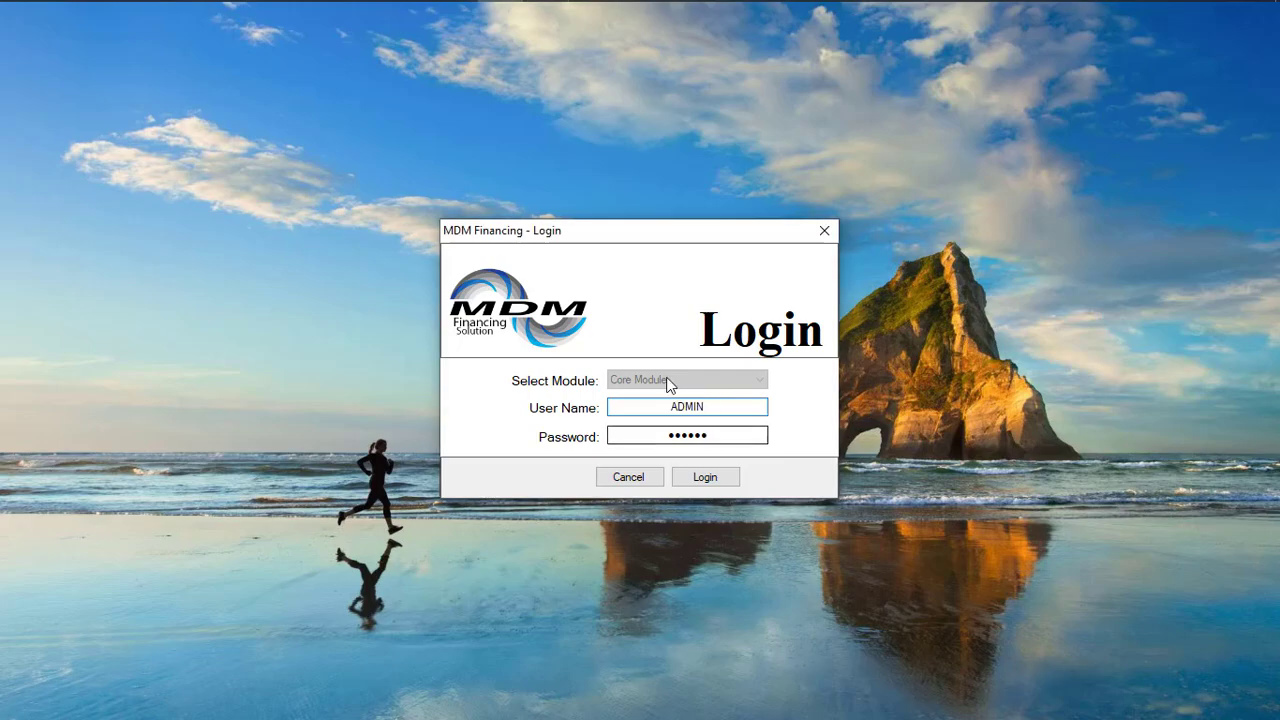
Log in to the Core Module as ADMIN and open the Students registration form.
{"action": "left_click", "coordinate": [716, 478]}
{"action": "left_click", "coordinate": [93, 32]}
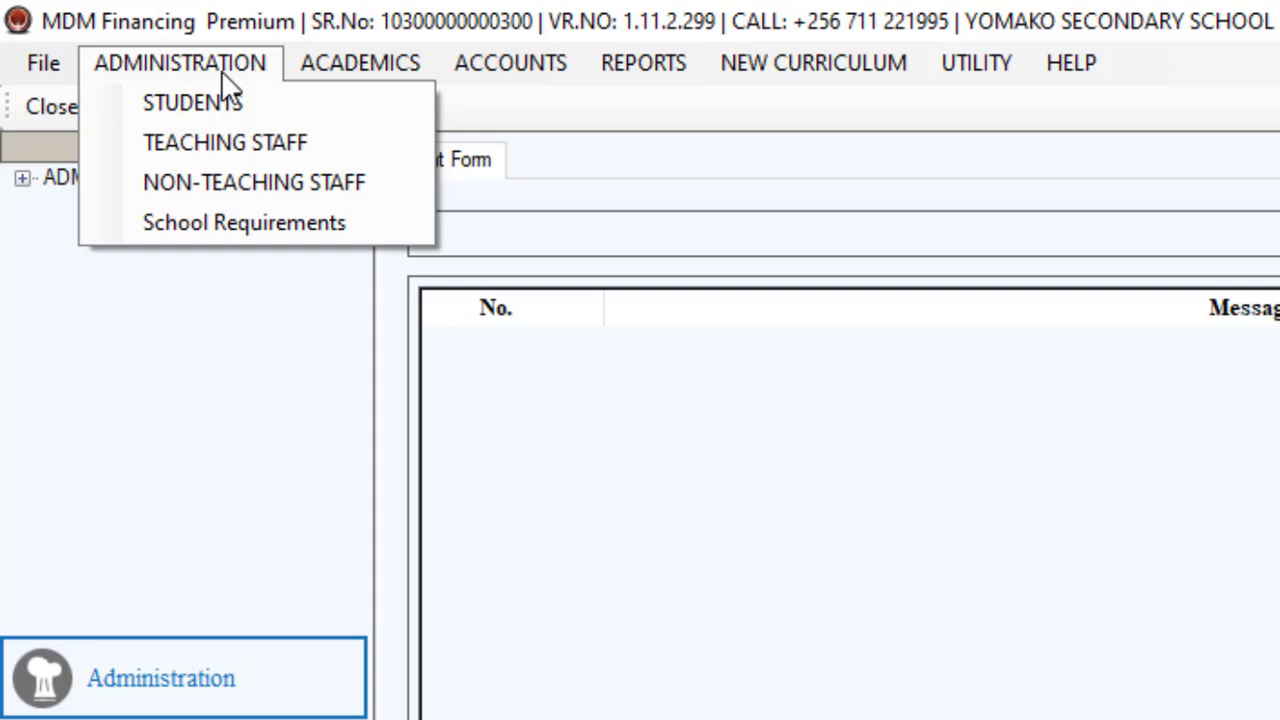
{"action": "left_click", "coordinate": [221, 70]}
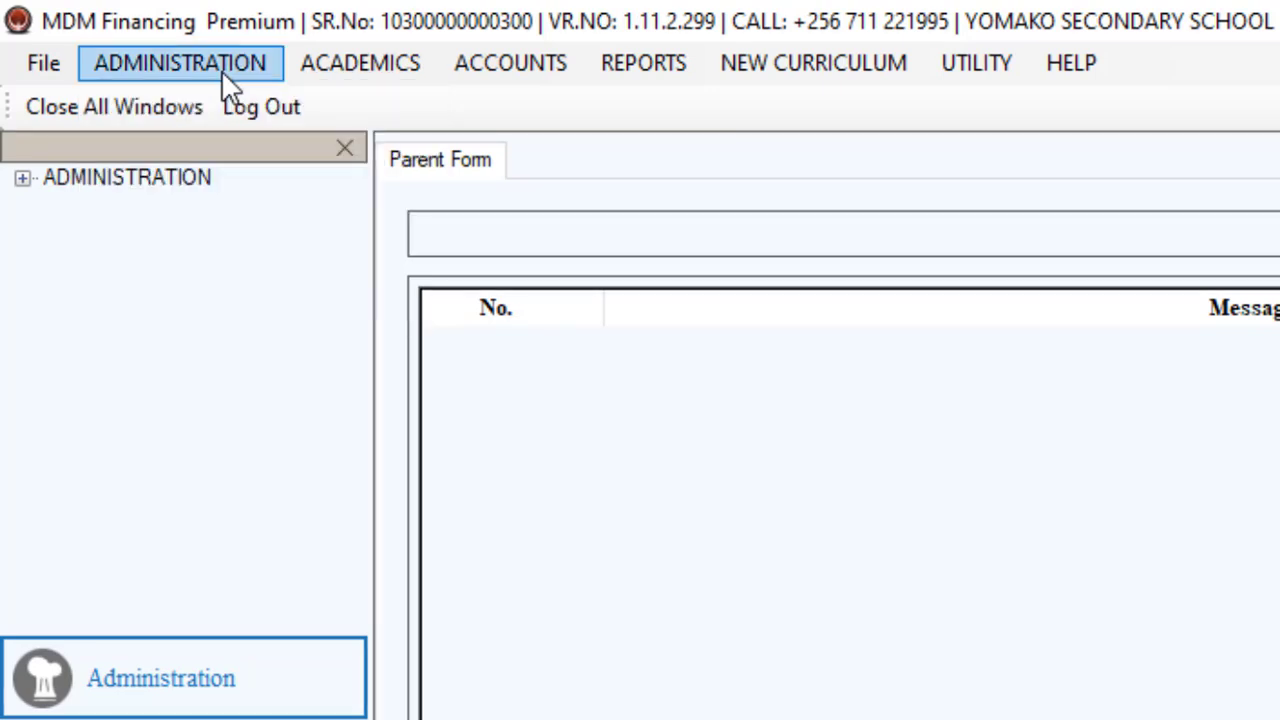
{"action": "left_click", "coordinate": [221, 70]}
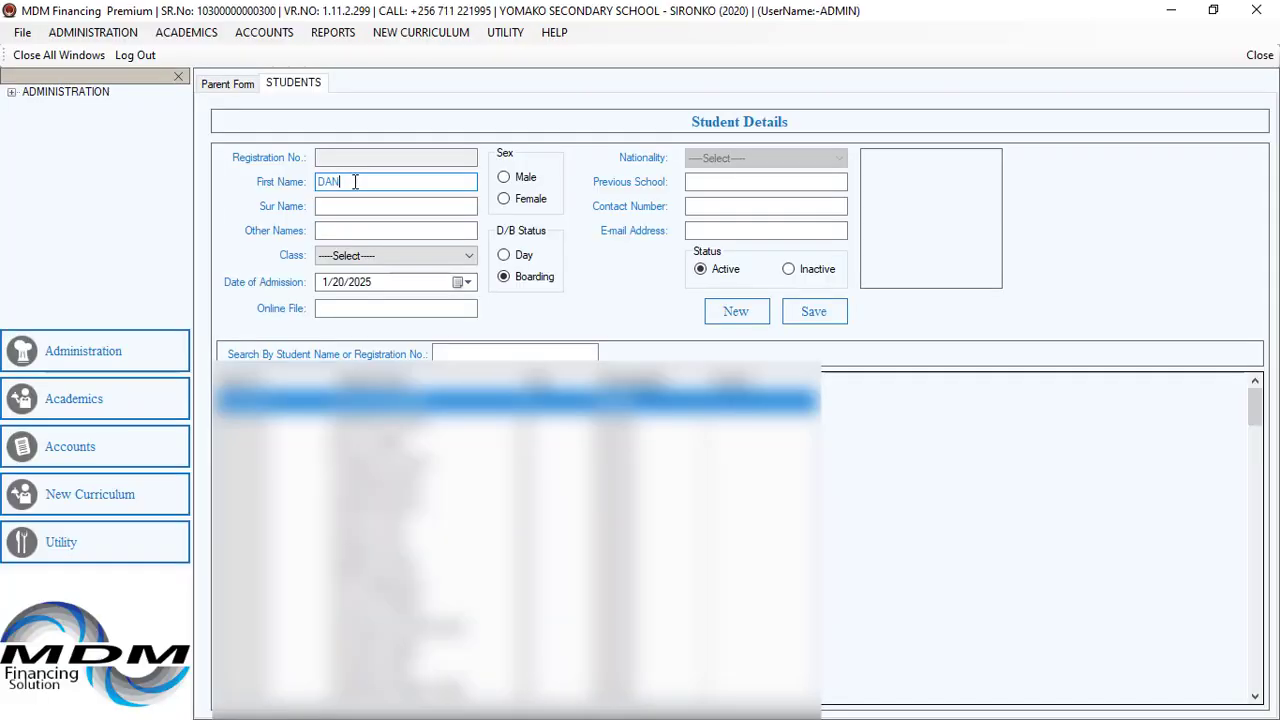
Enter the student's surname and set the class to S1.
{"action": "key", "text": "Tab"}
{"action": "type", "text": "MA"}
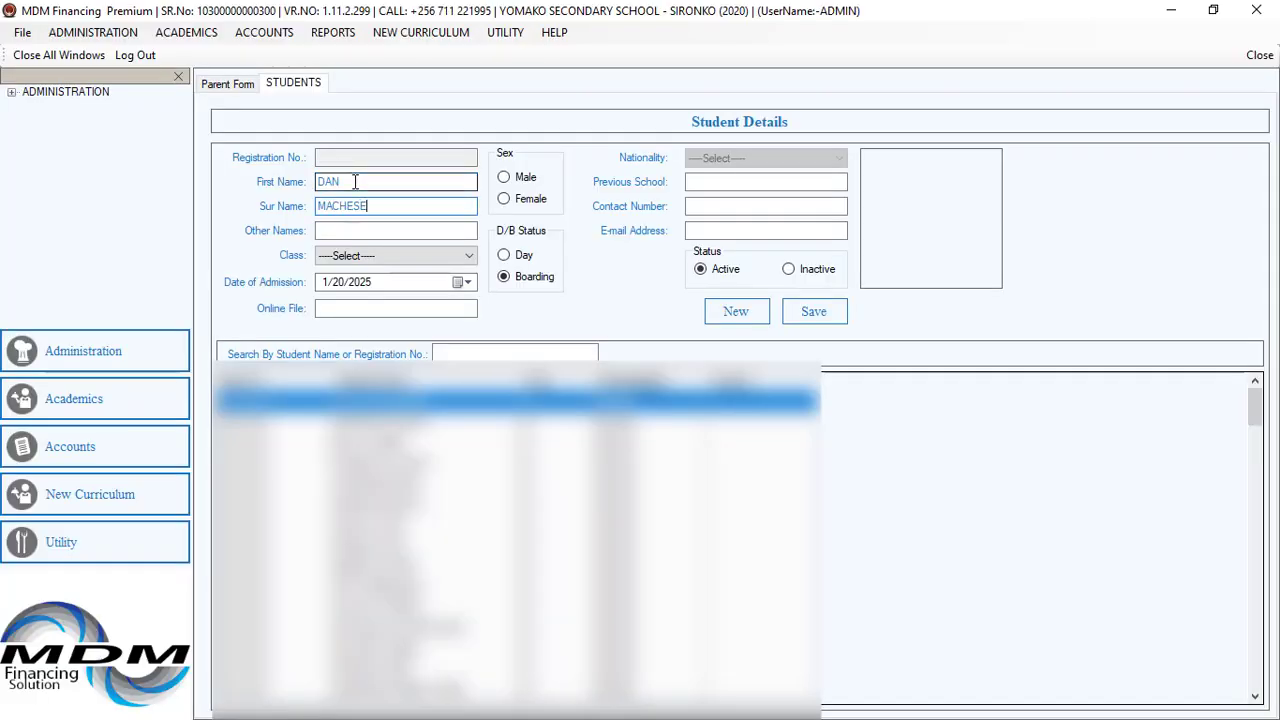
{"action": "left_click", "coordinate": [447, 257]}
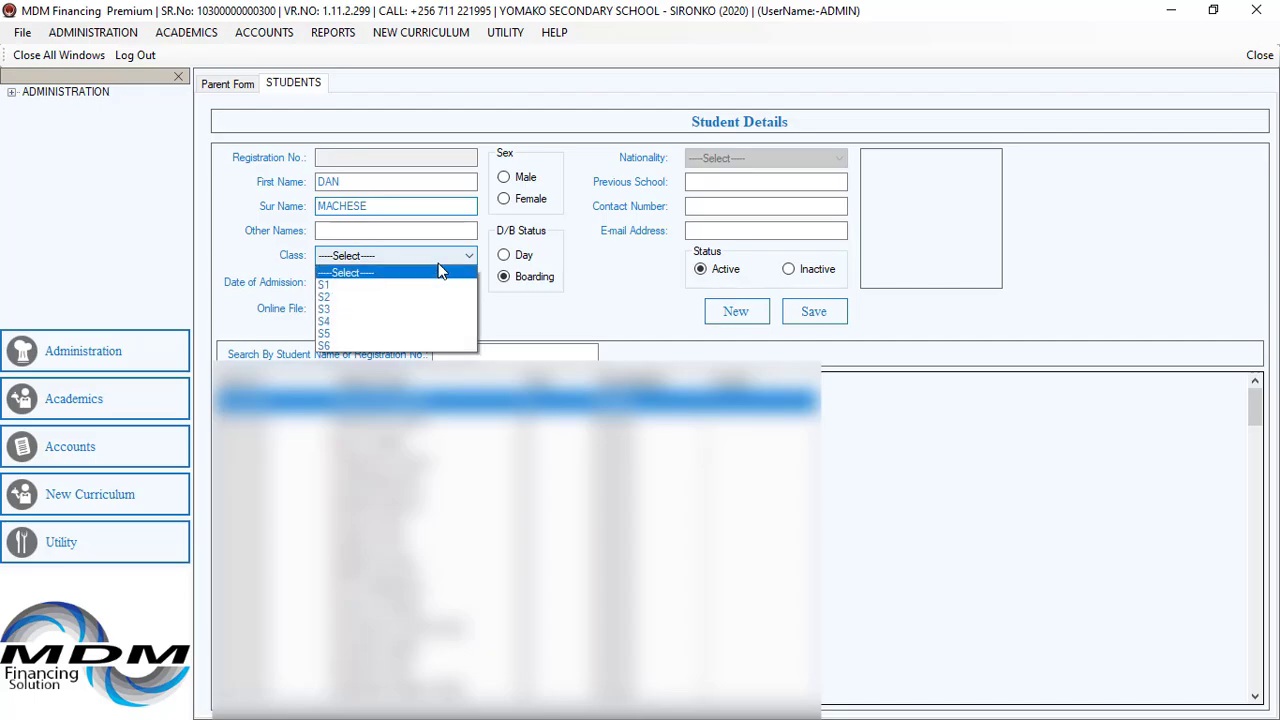
{"action": "left_click", "coordinate": [435, 285]}
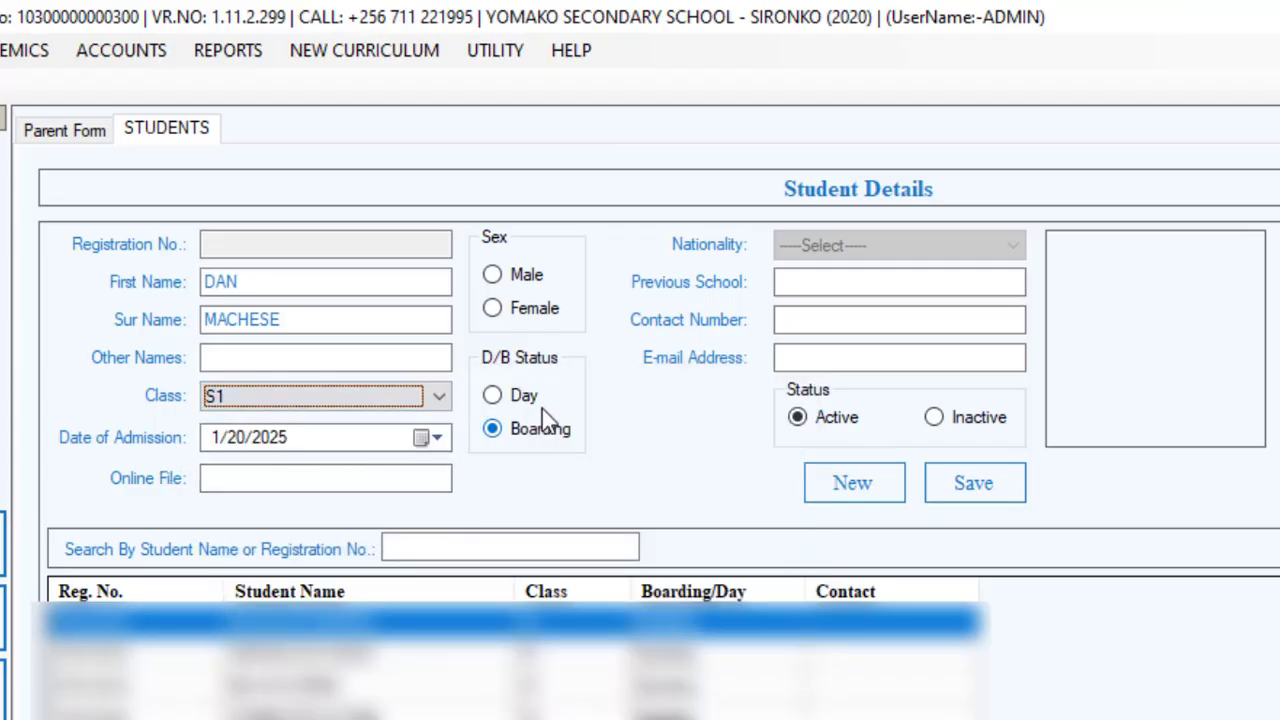
Set the sex to Male and attach ncdc_logo.jpg from Downloads as the student's photo.
{"action": "left_click", "coordinate": [512, 272]}
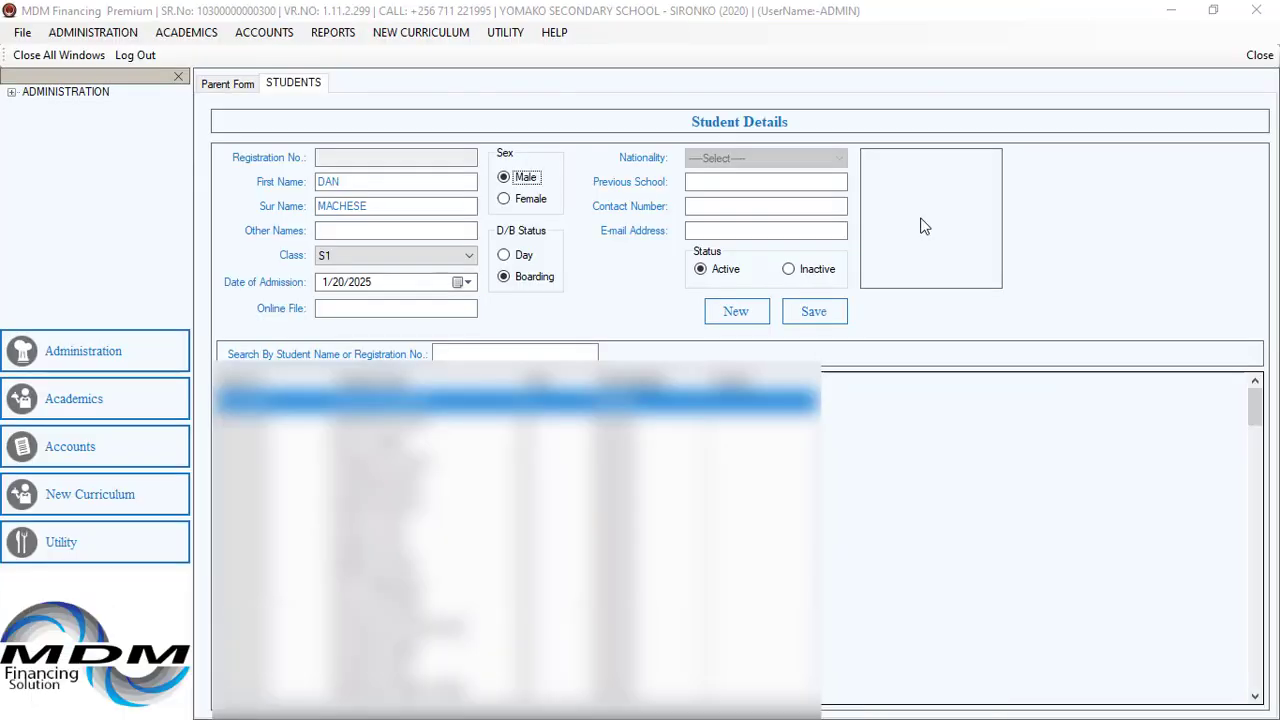
{"action": "left_click", "coordinate": [922, 225]}
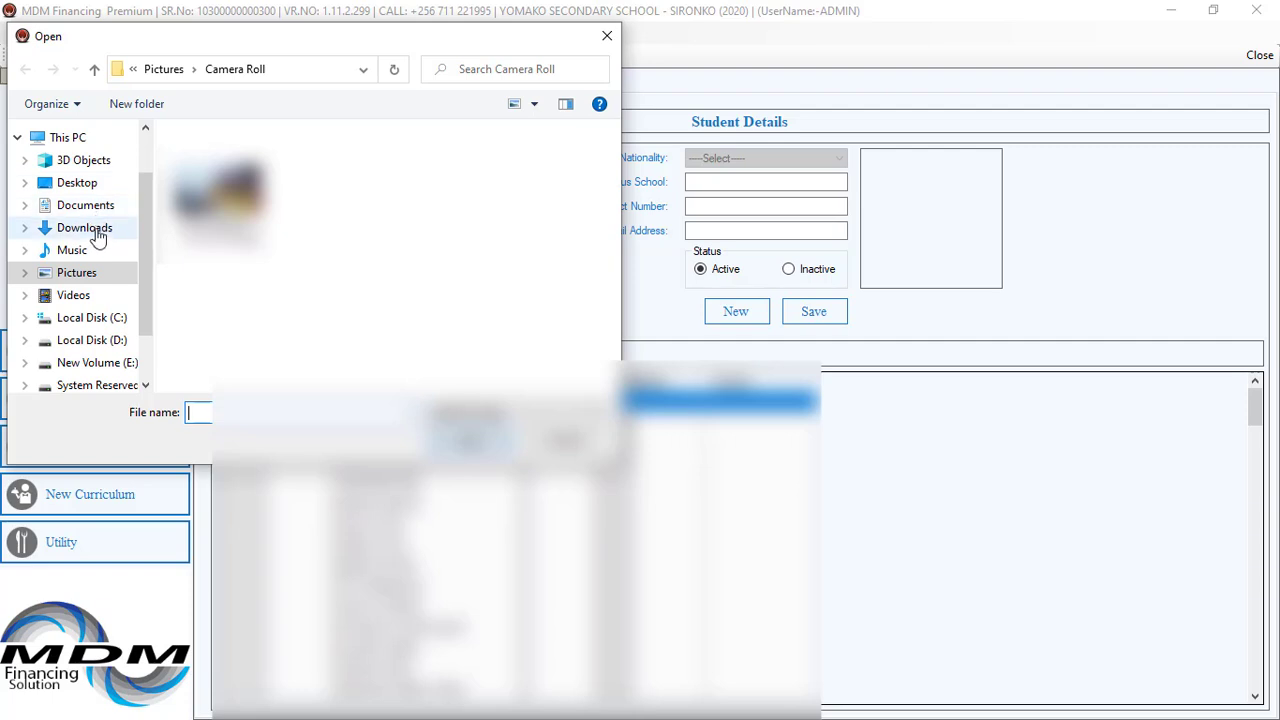
{"action": "left_click", "coordinate": [96, 235]}
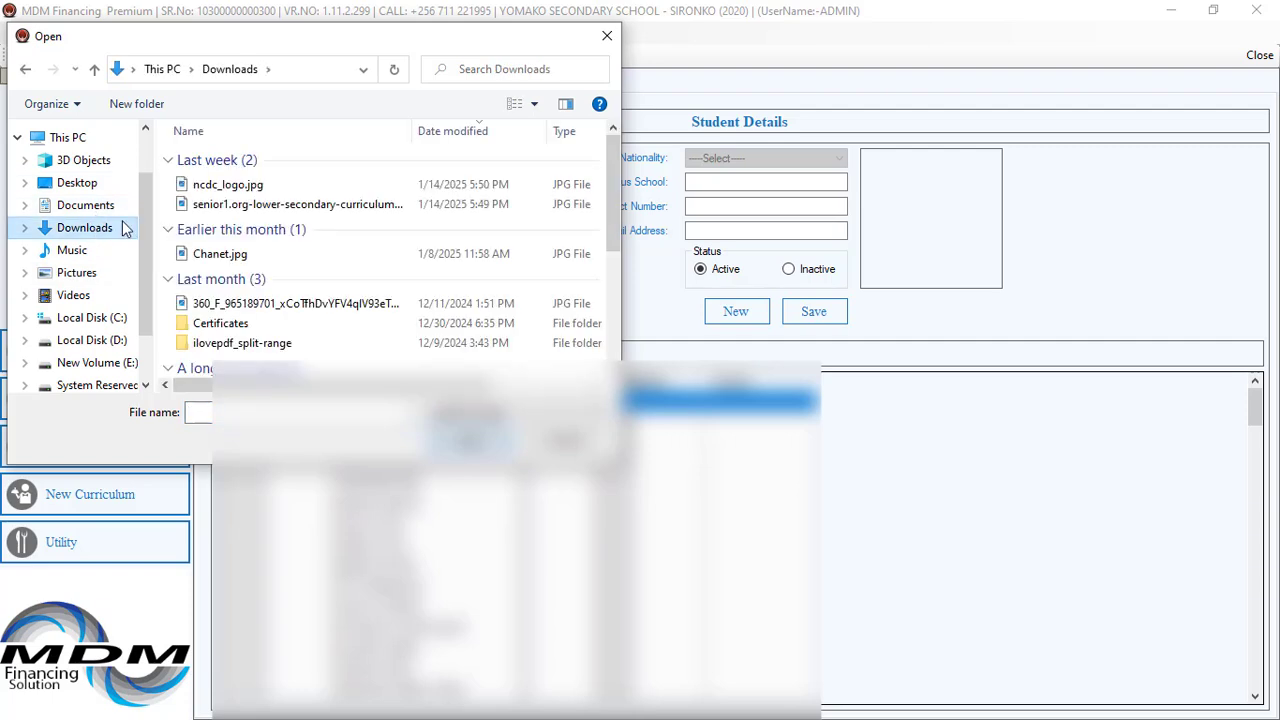
{"action": "double_click", "coordinate": [228, 185]}
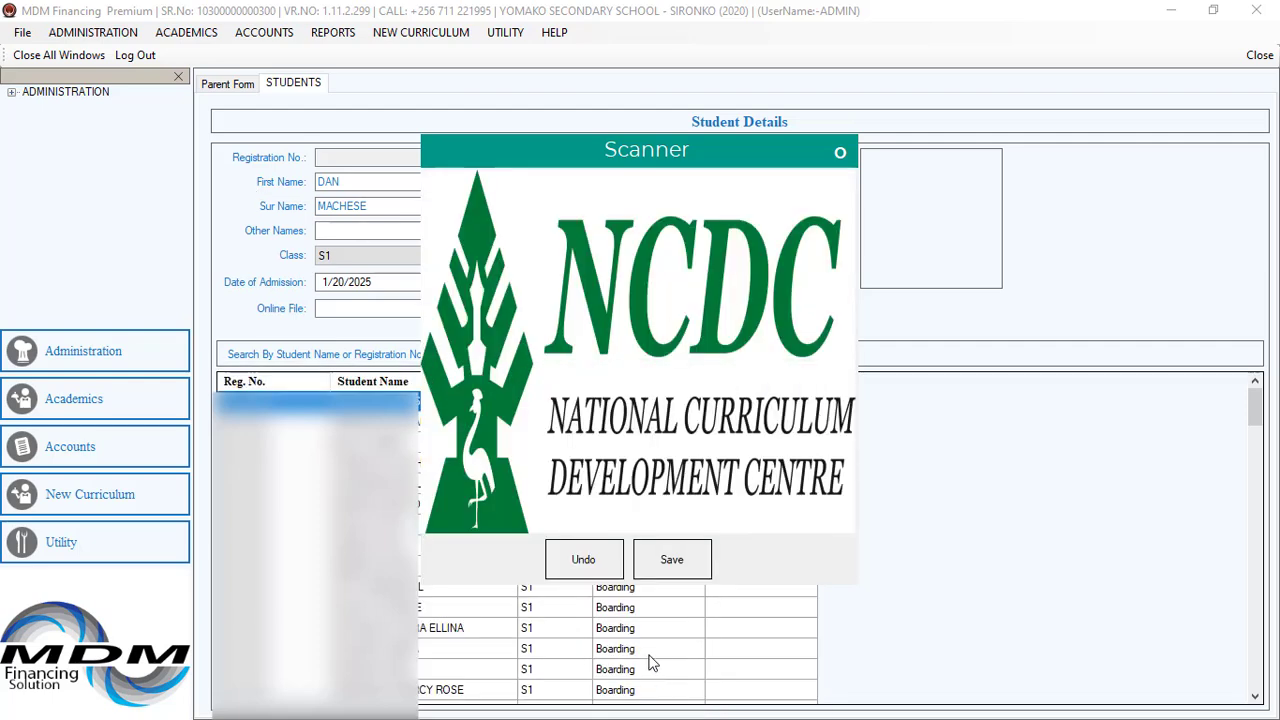
{"action": "left_click", "coordinate": [688, 561]}
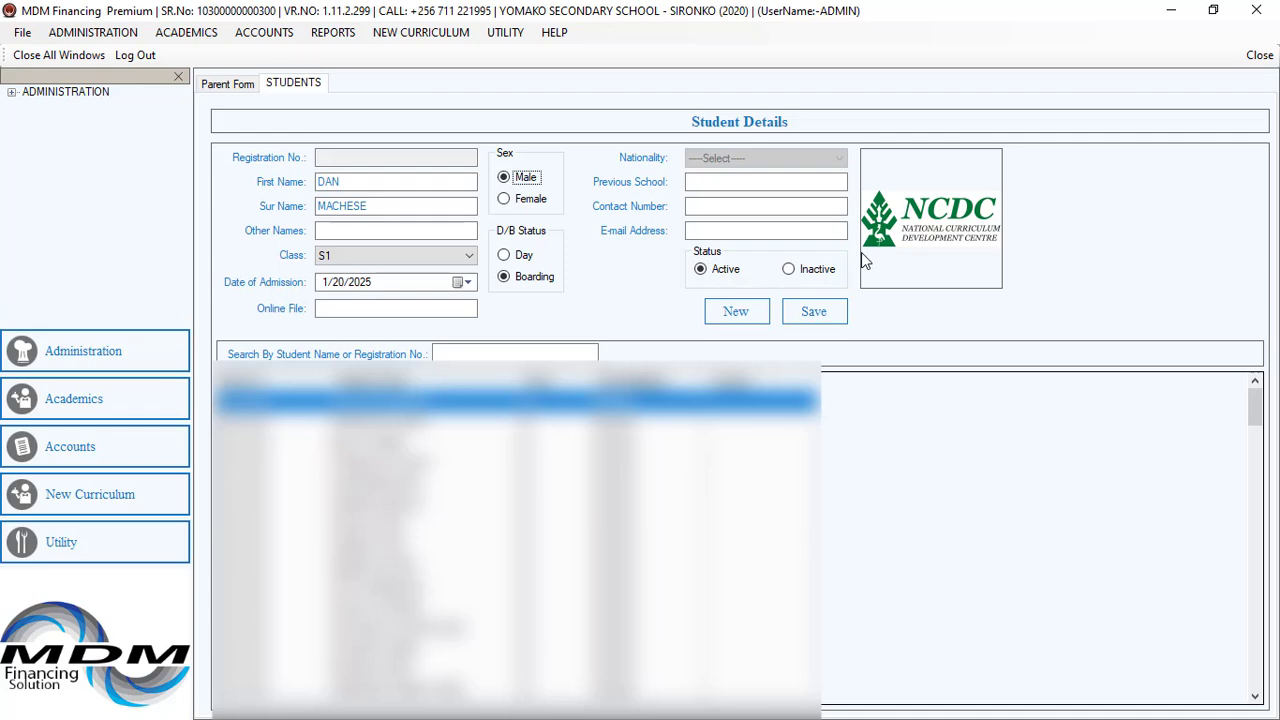
Save the new student record and search the student list for the student's surname.
{"action": "left_click", "coordinate": [828, 317]}
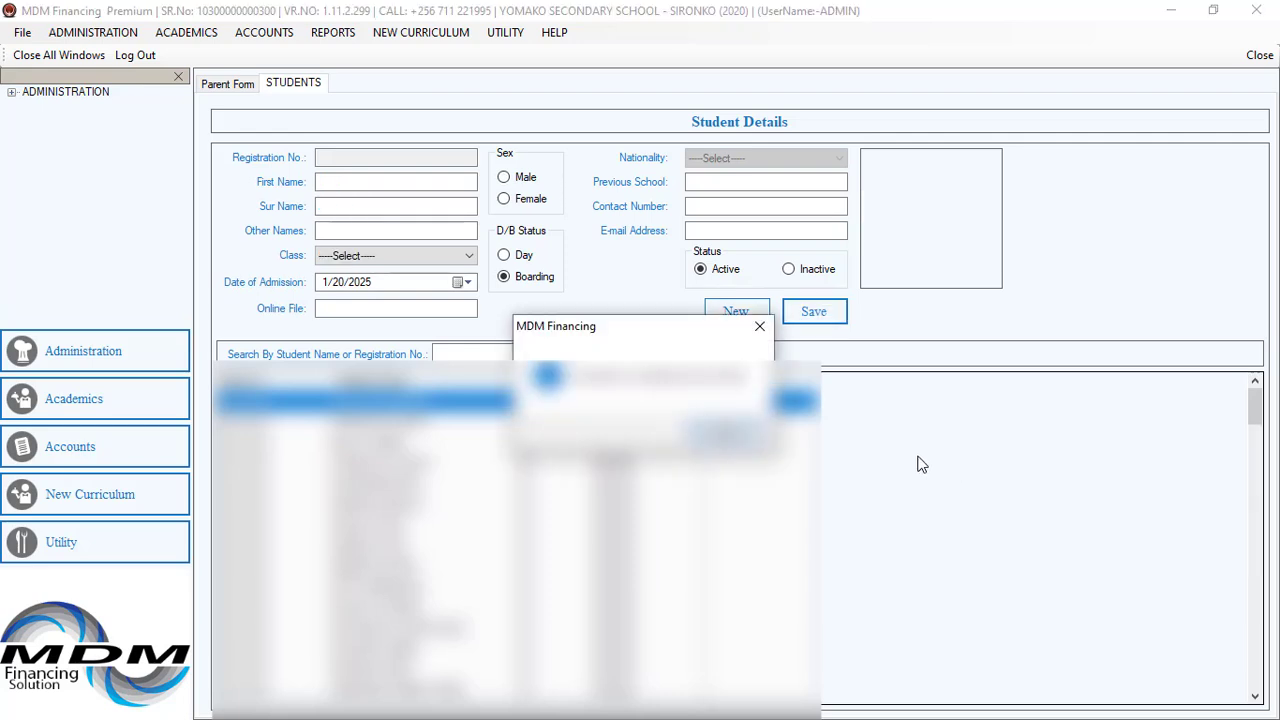
{"action": "key", "text": "Return"}
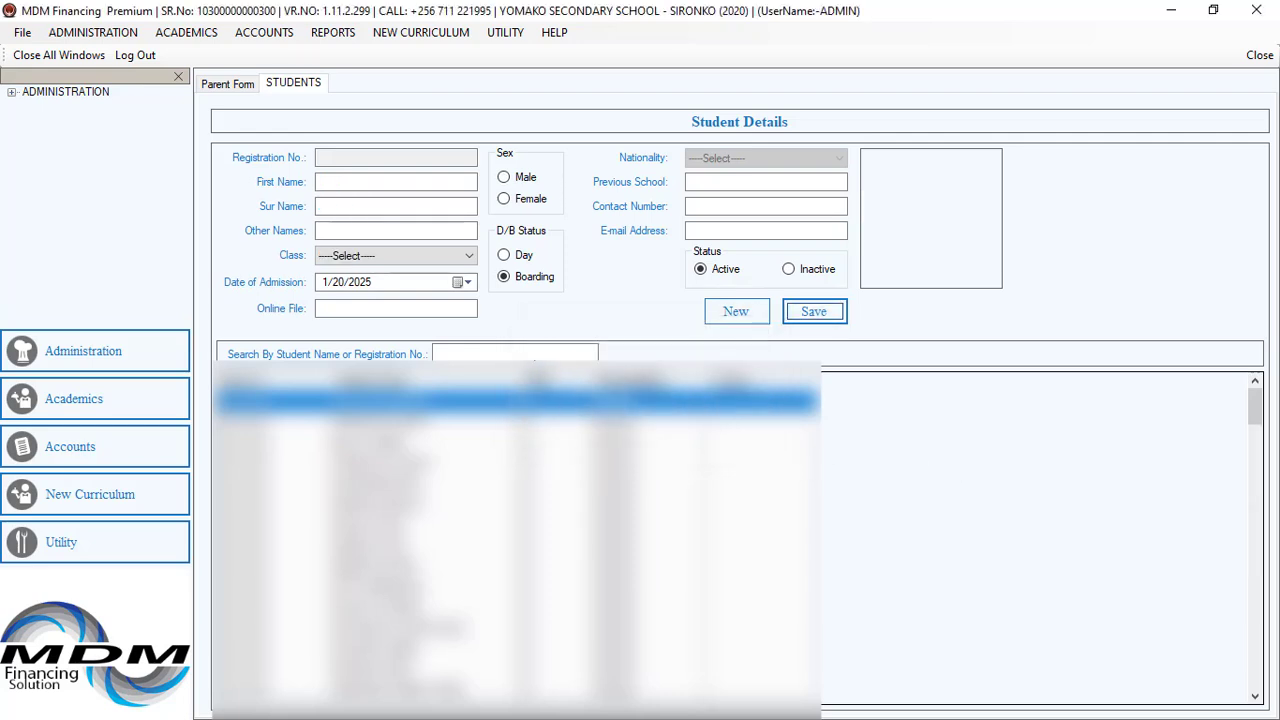
{"action": "left_click", "coordinate": [536, 354]}
{"action": "type", "text": "MACHE"}
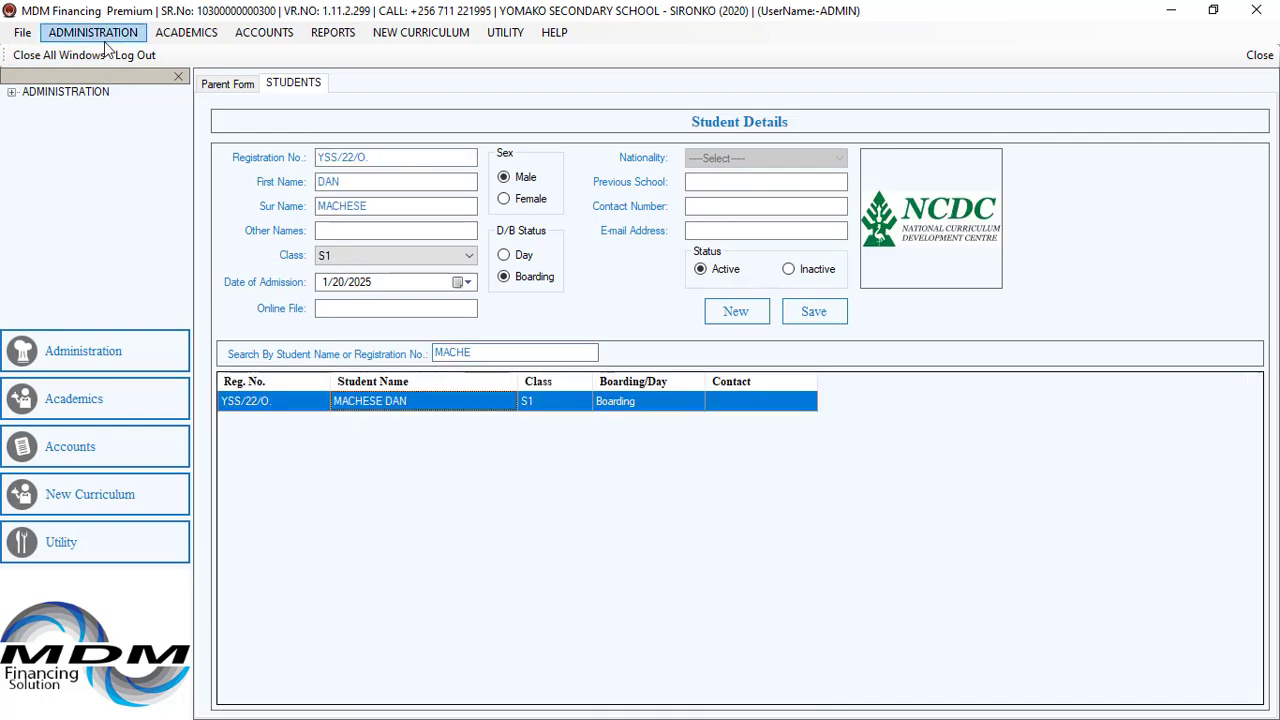
Open the School Requirements form and browse its list of chargeable items.
{"action": "left_click", "coordinate": [95, 32]}
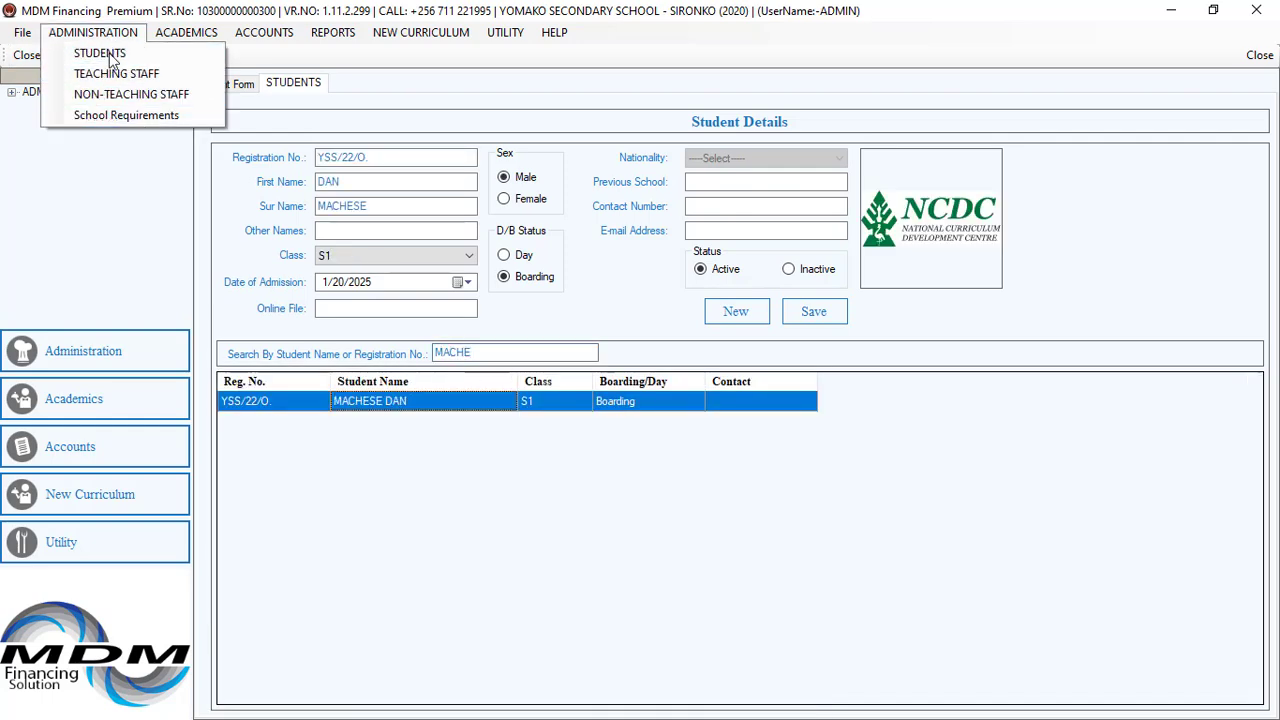
{"action": "left_click", "coordinate": [101, 121]}
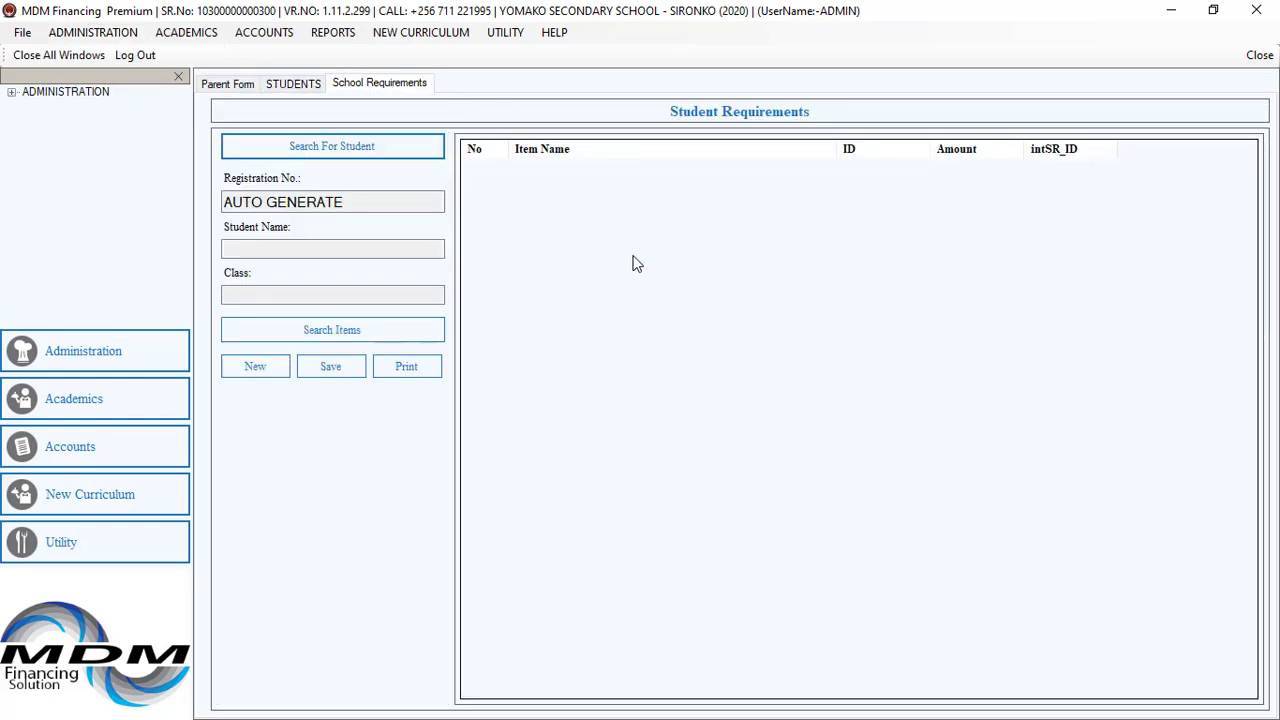
{"action": "left_click", "coordinate": [337, 333]}
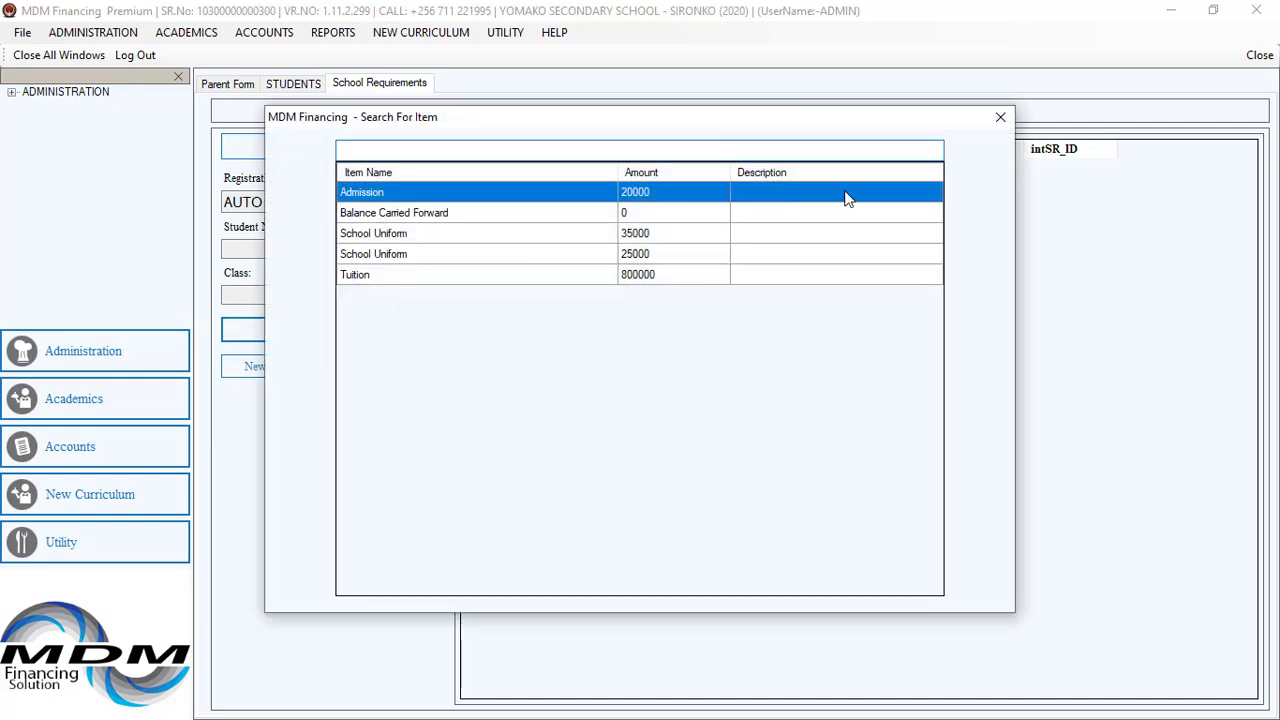
{"action": "left_click", "coordinate": [1000, 117]}
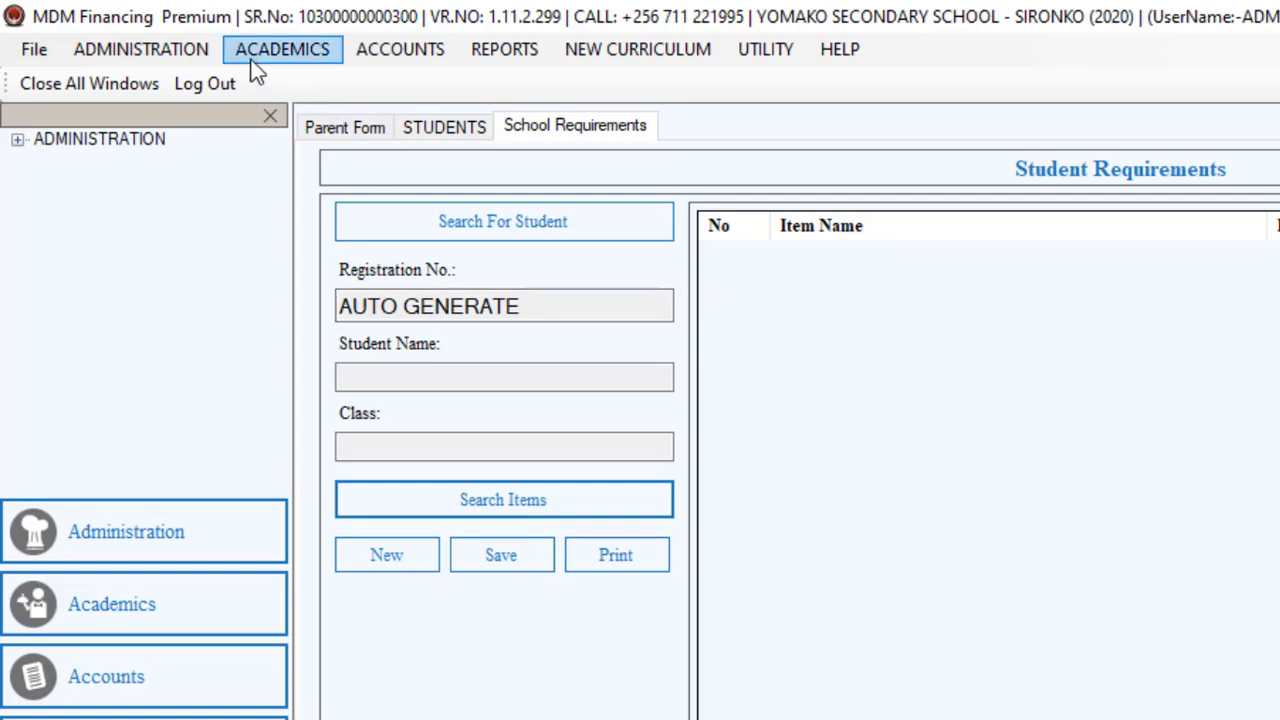
Open the Payment Receipt form from the accounts section.
{"action": "left_click", "coordinate": [203, 58]}
{"action": "left_click", "coordinate": [205, 56]}
{"action": "left_click", "coordinate": [269, 47]}
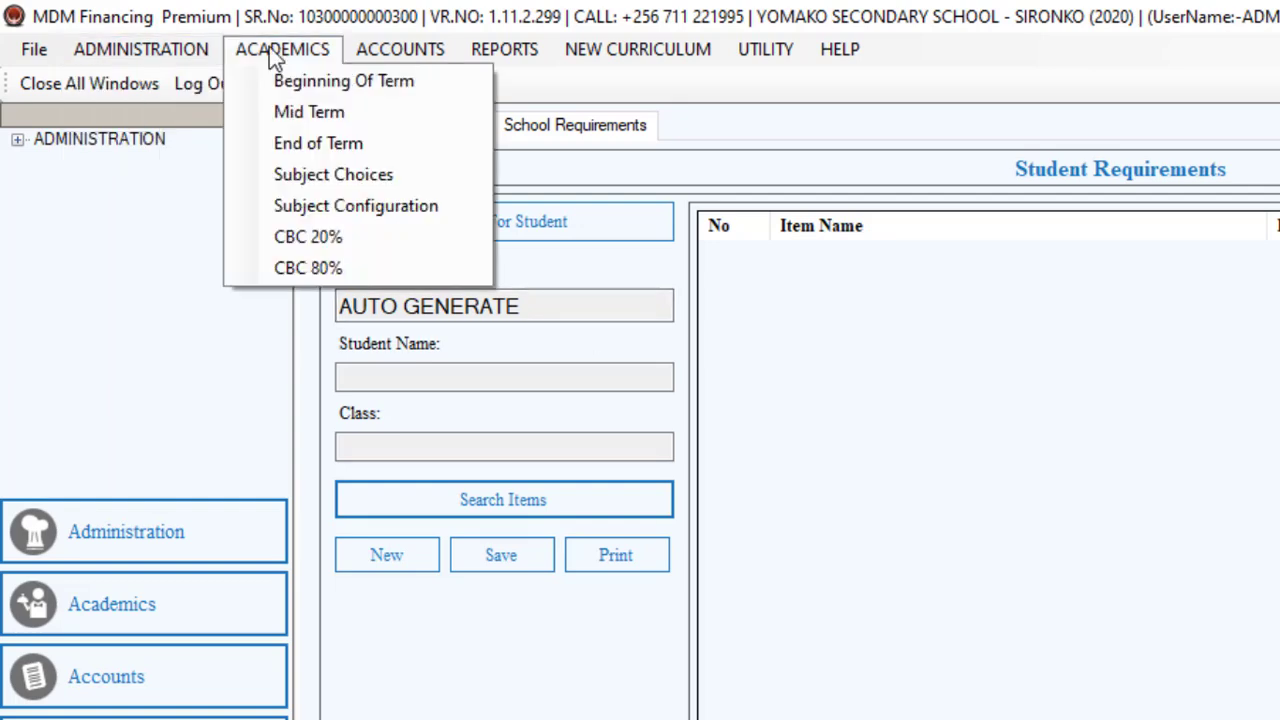
{"action": "mouse_move", "coordinate": [422, 60]}
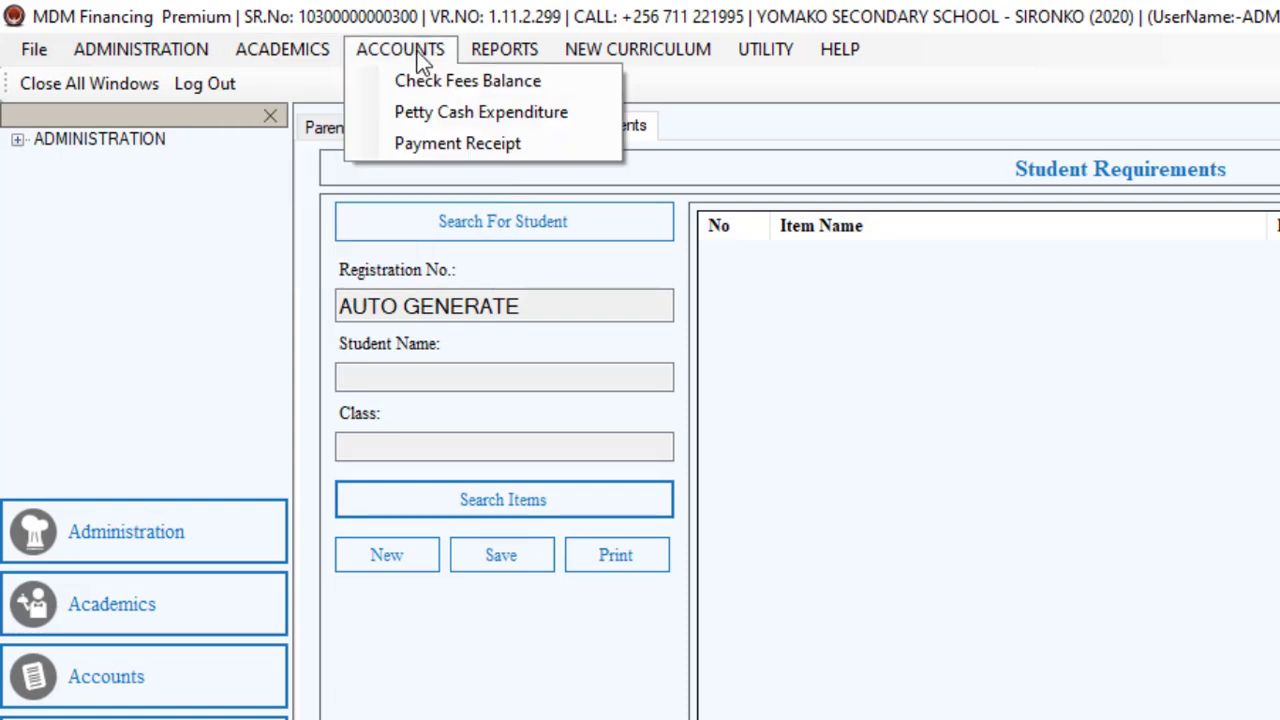
{"action": "left_click", "coordinate": [428, 147]}
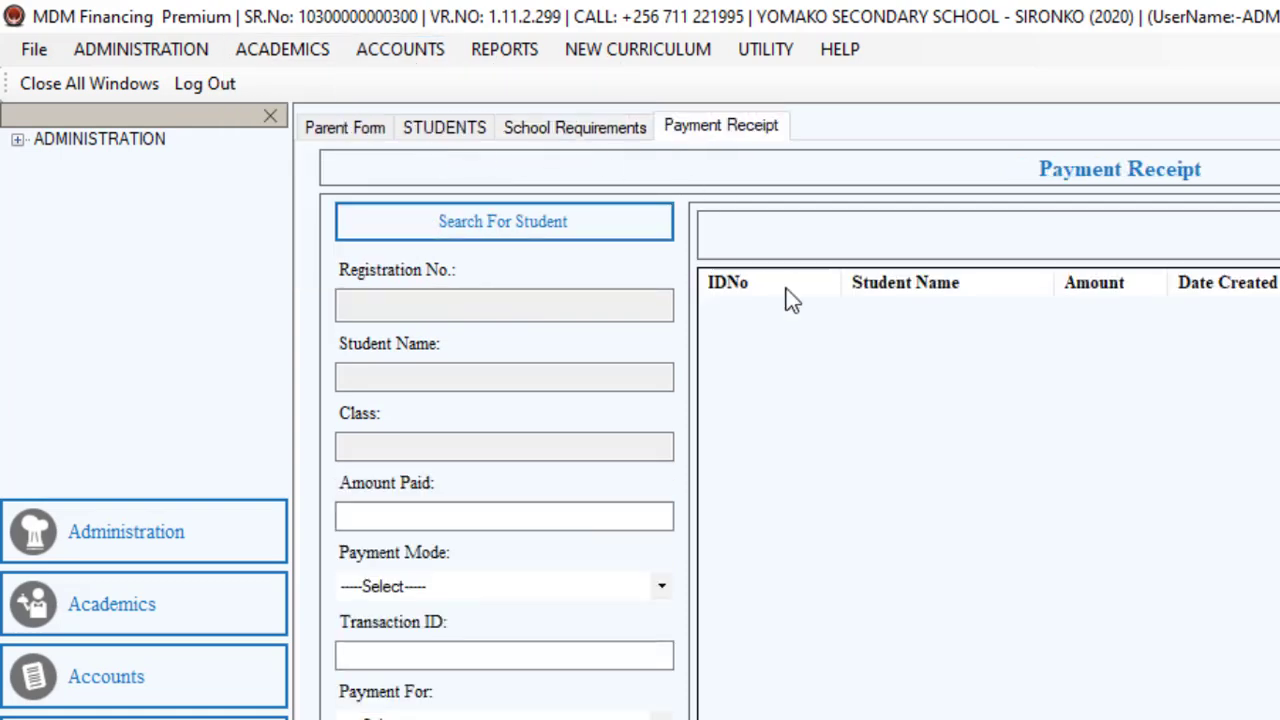
Search for the newly registered student and select them for the payment.
{"action": "left_click", "coordinate": [529, 228]}
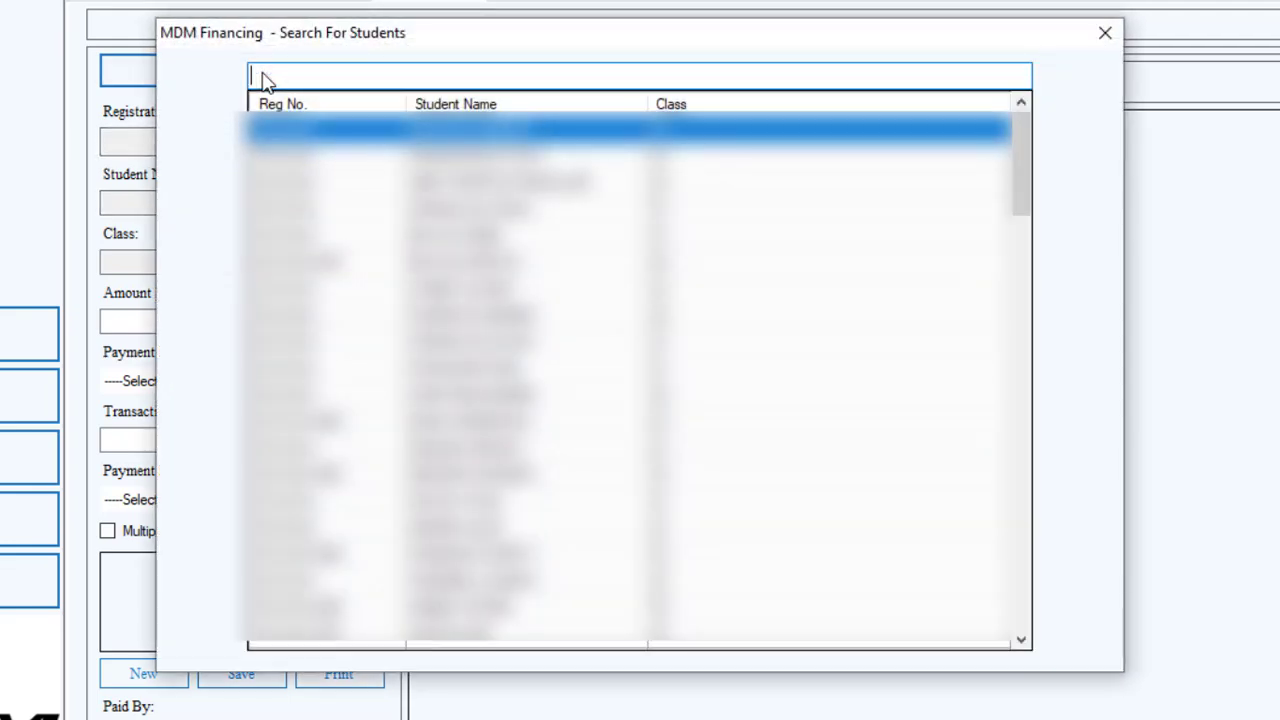
{"action": "type", "text": "mache"}
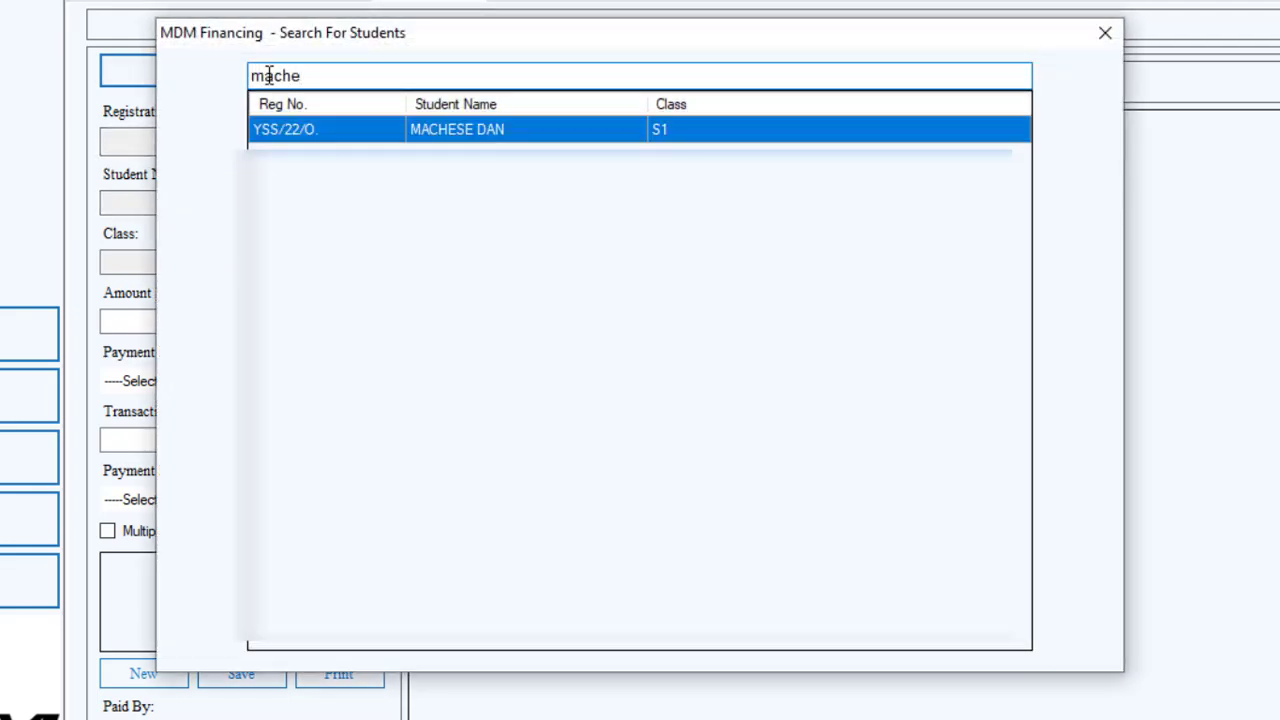
{"action": "double_click", "coordinate": [410, 130]}
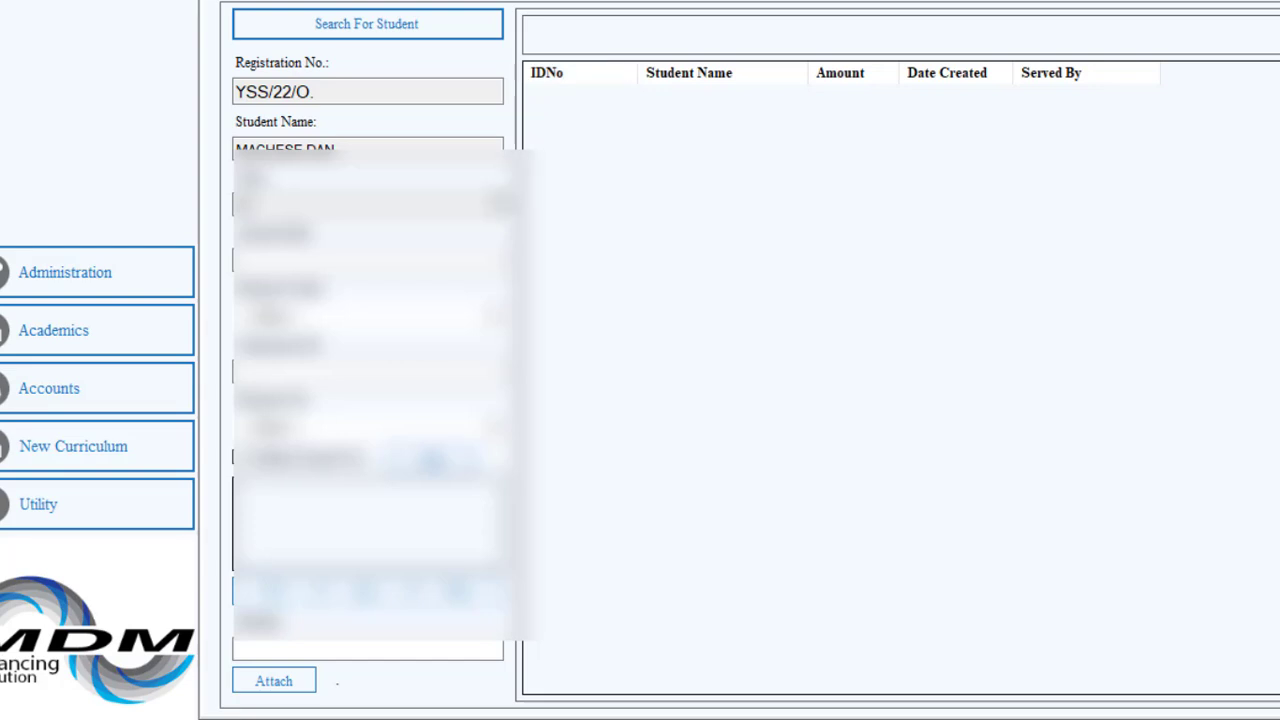
Set the amount paid to 100000.
{"action": "left_click", "coordinate": [322, 266]}
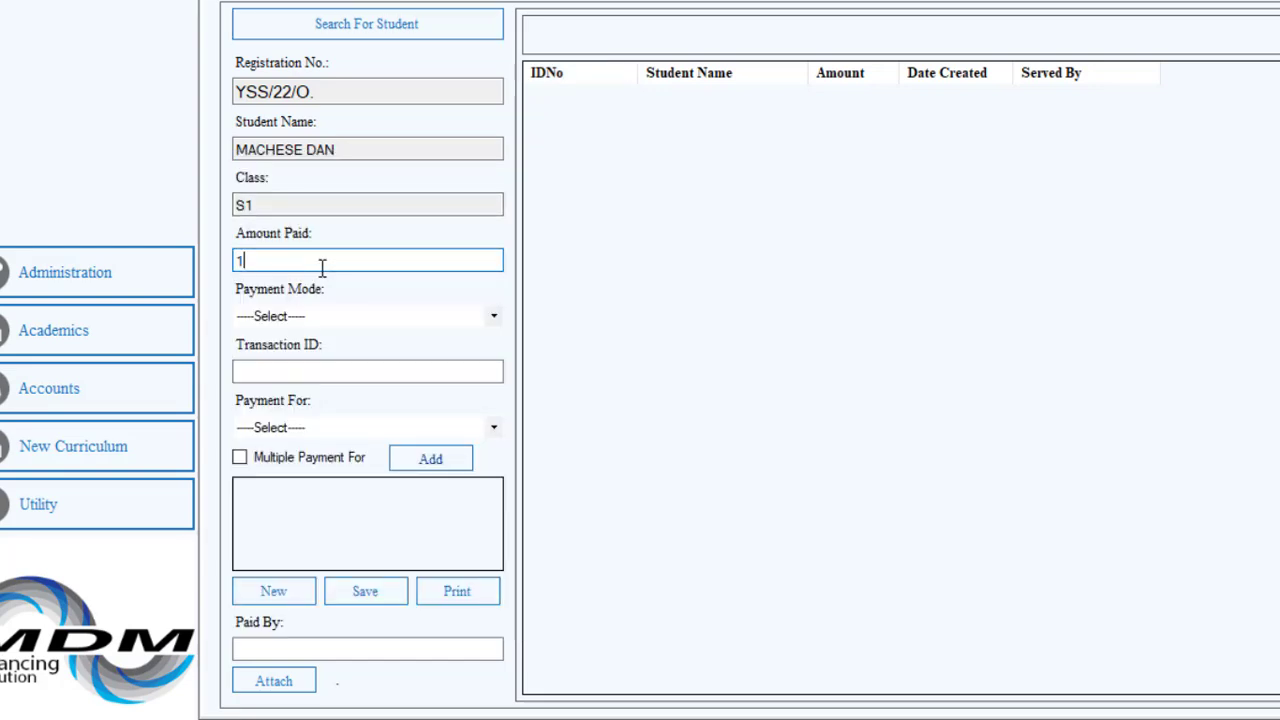
{"action": "type", "text": "100000"}
Choose Cash as the payment mode and enter the transaction ID.
{"action": "left_click", "coordinate": [486, 322]}
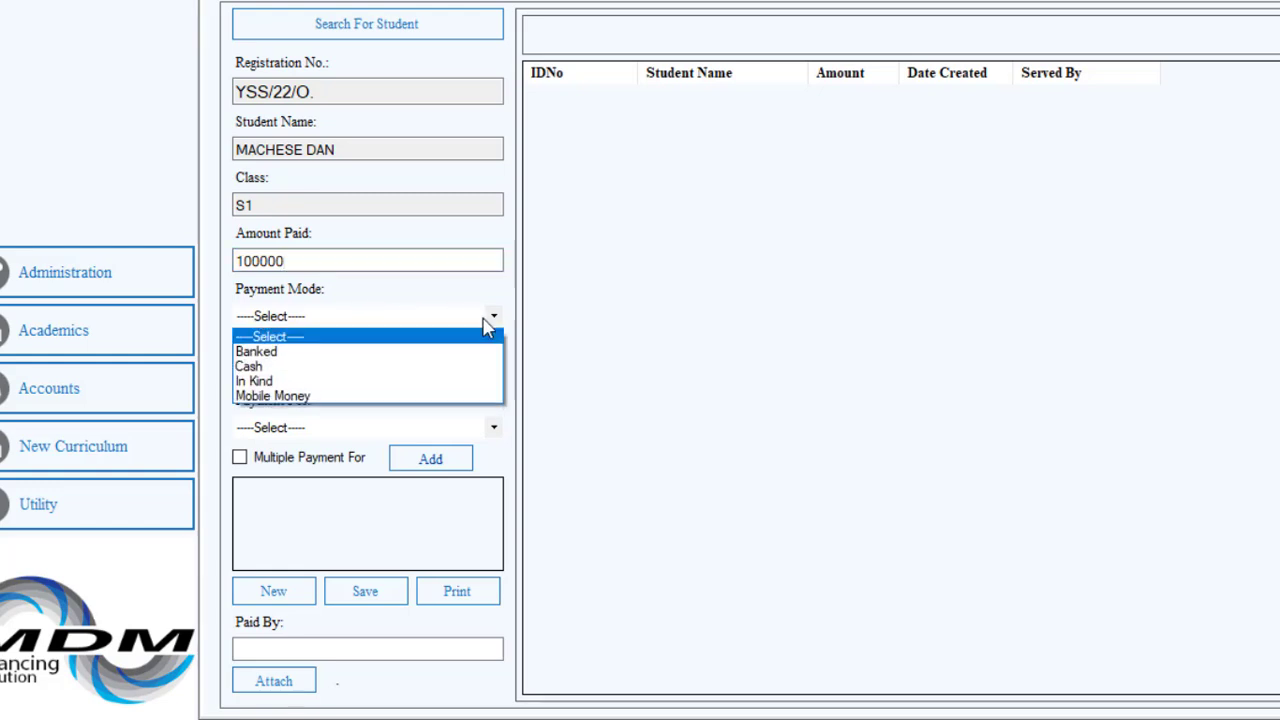
{"action": "left_click", "coordinate": [366, 366]}
{"action": "left_click", "coordinate": [310, 371]}
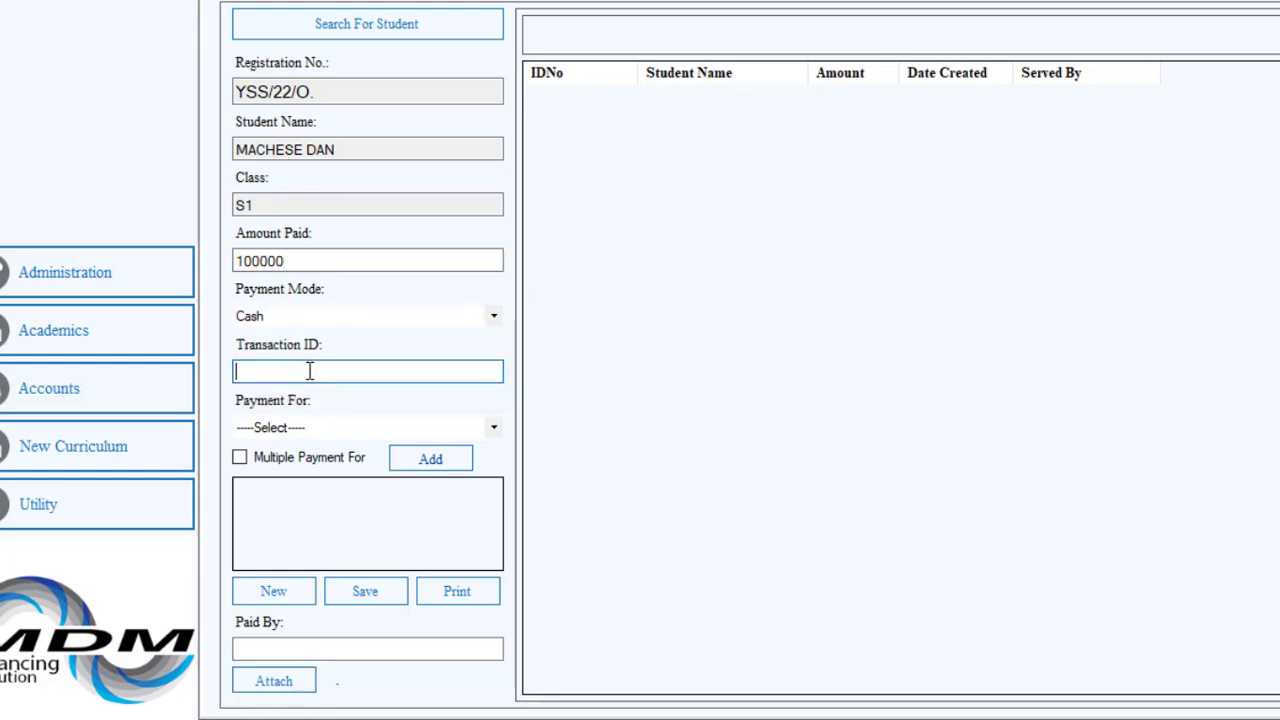
{"action": "type", "text": "123456"}
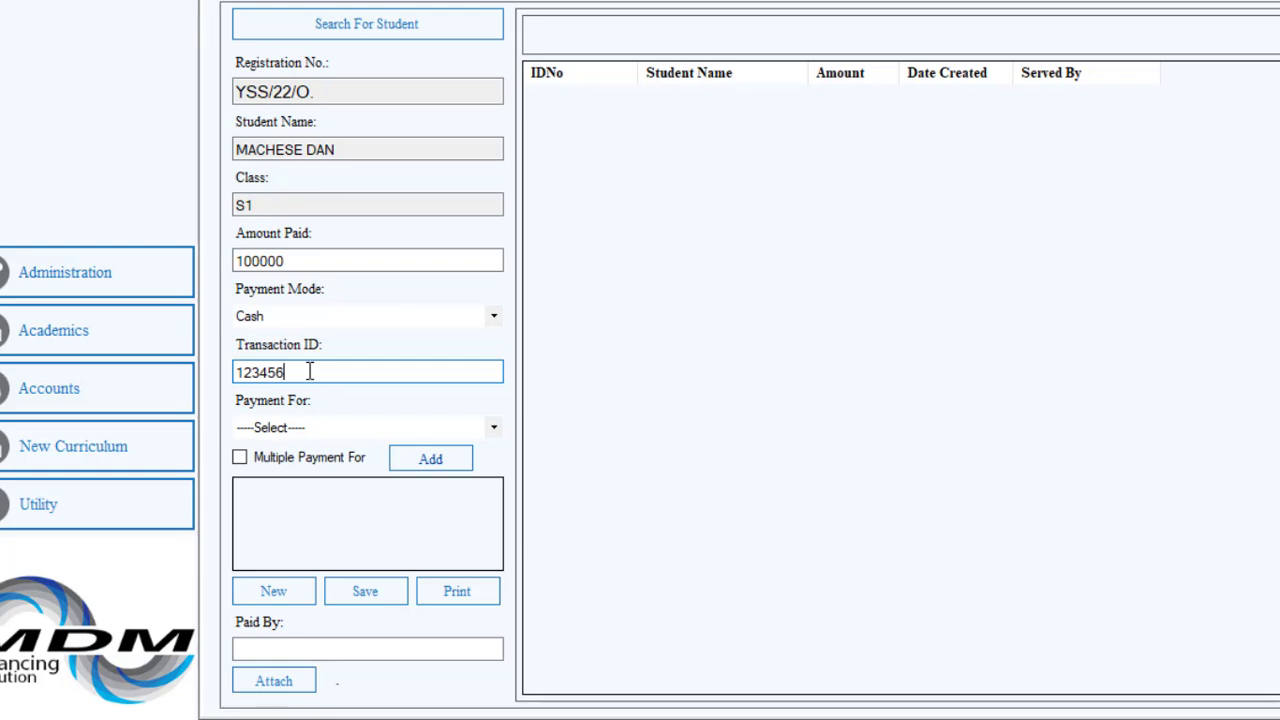
Set the payment to be for Tuition and enter the payer's name in Paid By.
{"action": "left_click", "coordinate": [494, 428]}
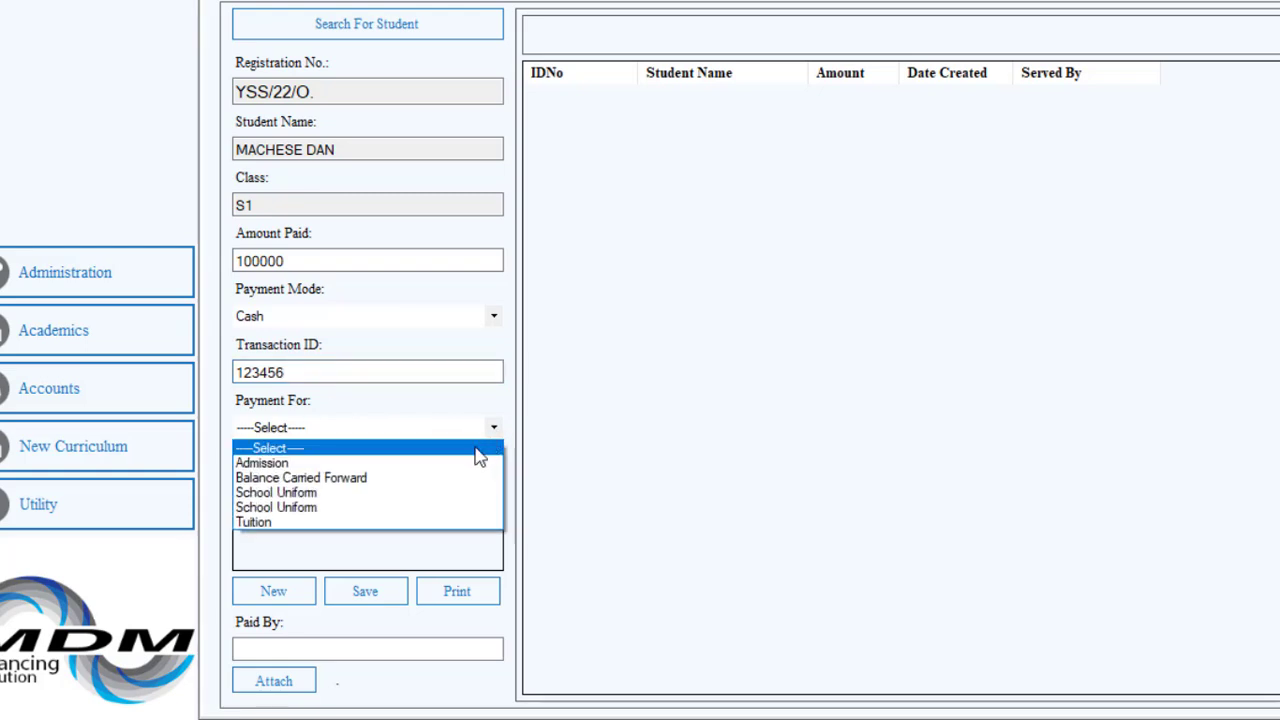
{"action": "left_click", "coordinate": [303, 525]}
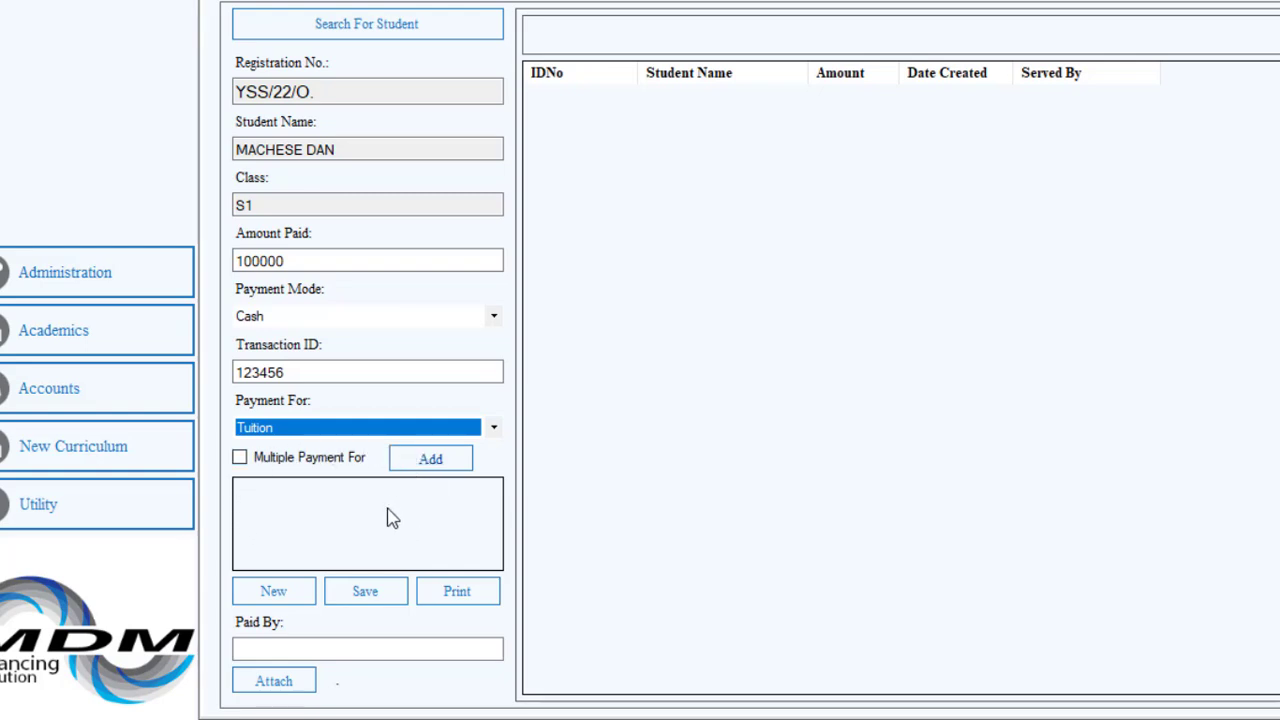
{"action": "left_click", "coordinate": [288, 597]}
{"action": "left_click", "coordinate": [350, 649]}
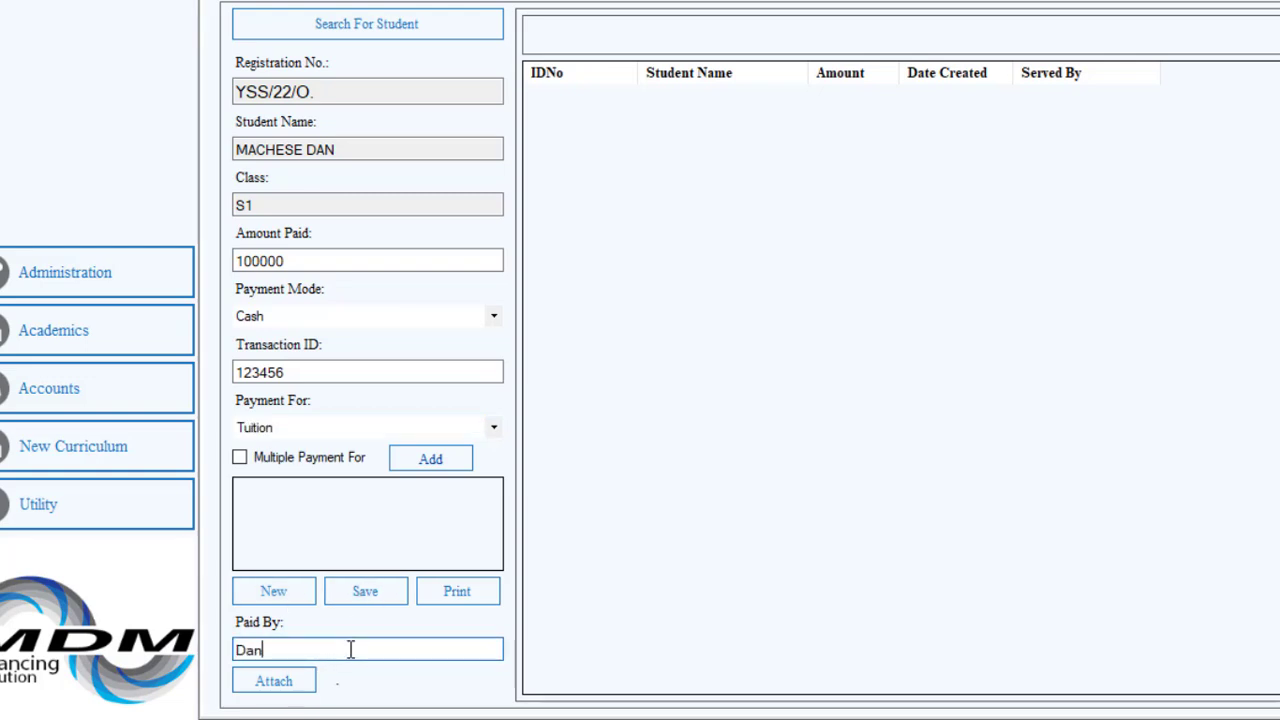
Save the payment, select it in the payments list, and print its receipt.
{"action": "left_click", "coordinate": [367, 607]}
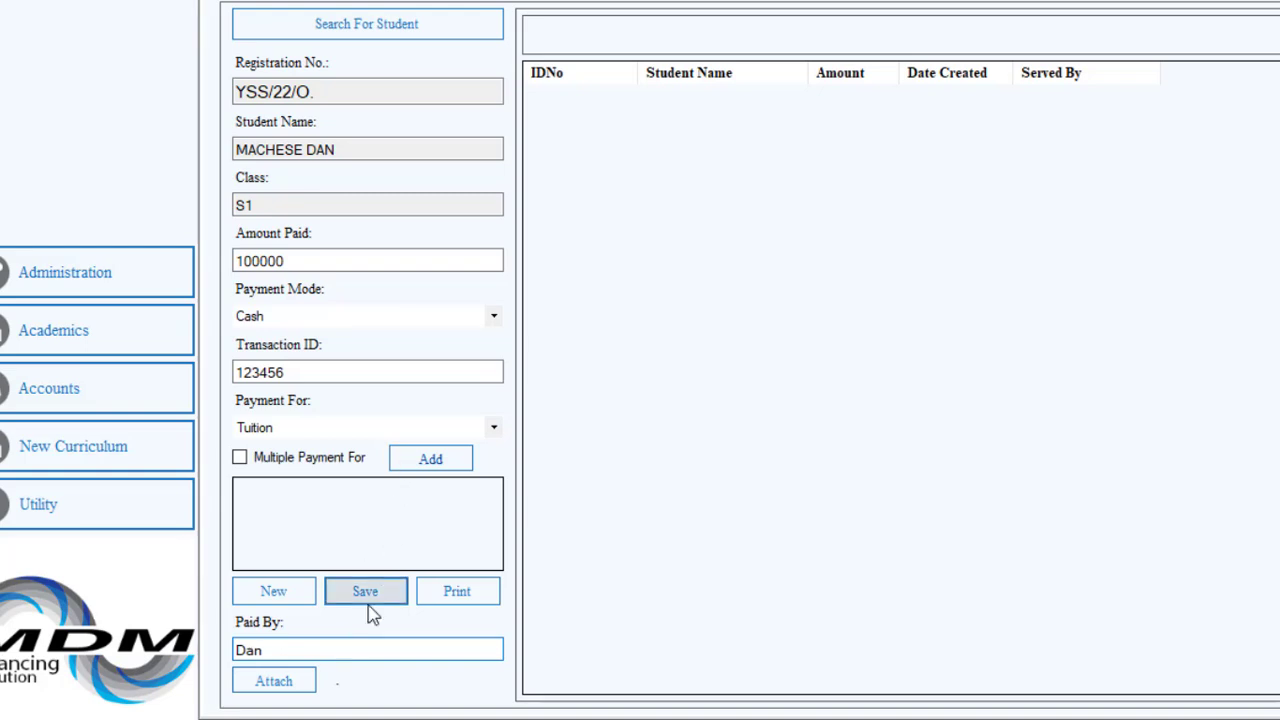
{"action": "left_click", "coordinate": [812, 374]}
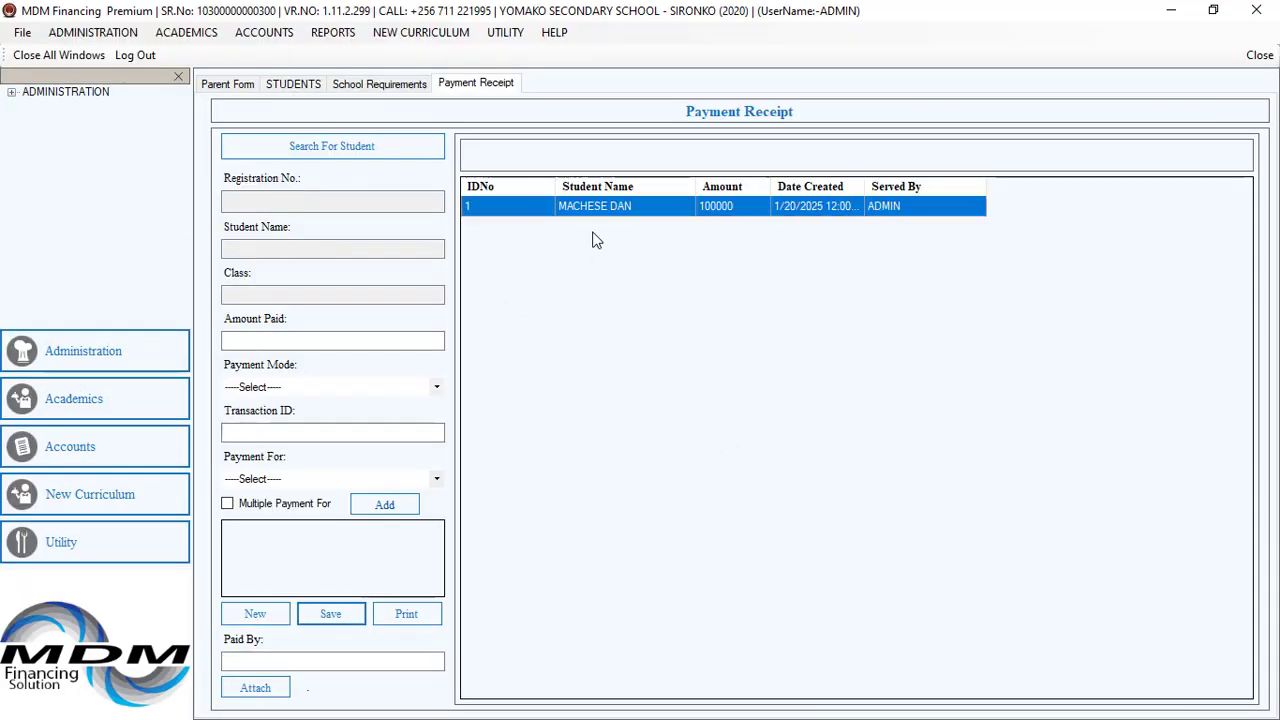
{"action": "left_click", "coordinate": [681, 208]}
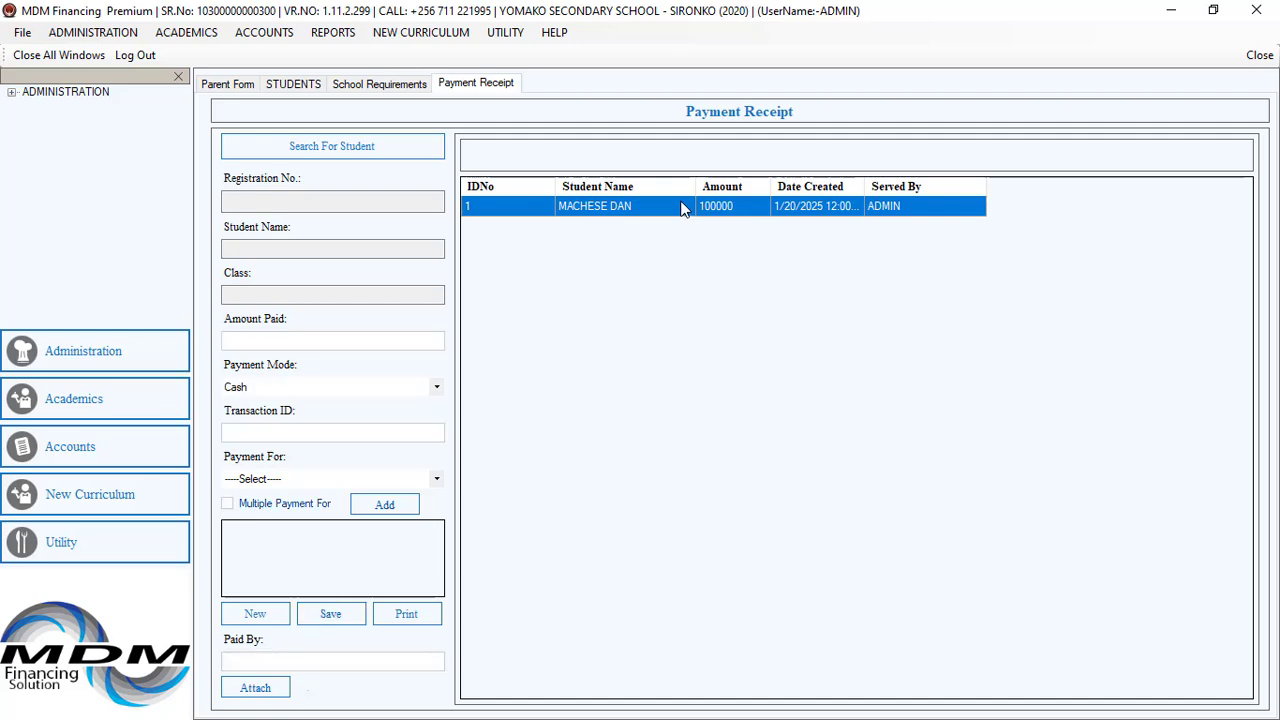
{"action": "left_click", "coordinate": [406, 614]}
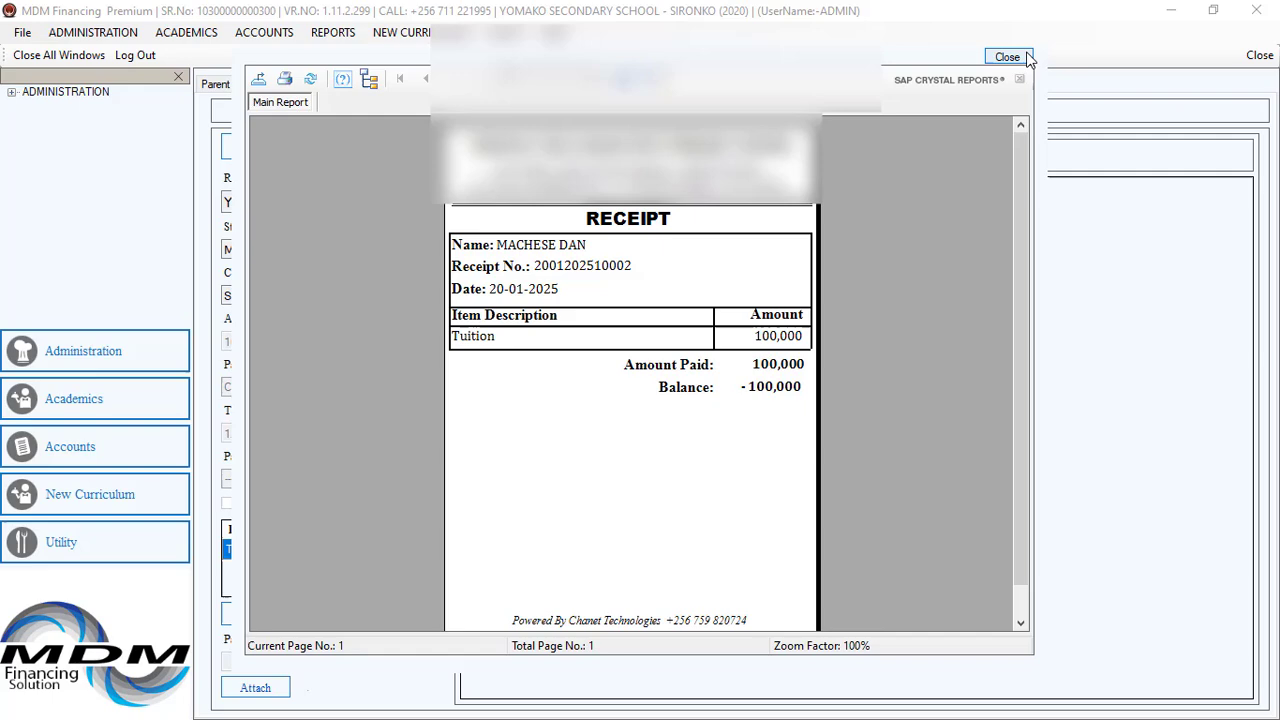
{"action": "left_click", "coordinate": [1005, 56]}
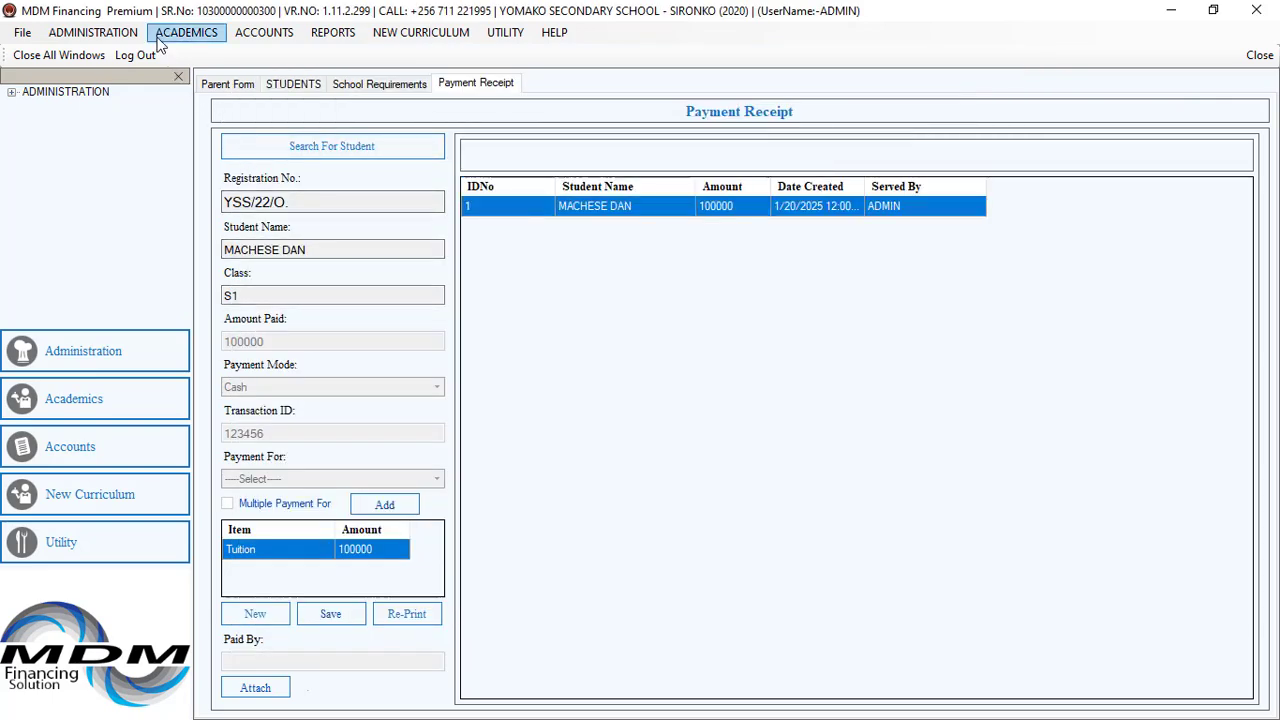
{"action": "left_click", "coordinate": [300, 85]}
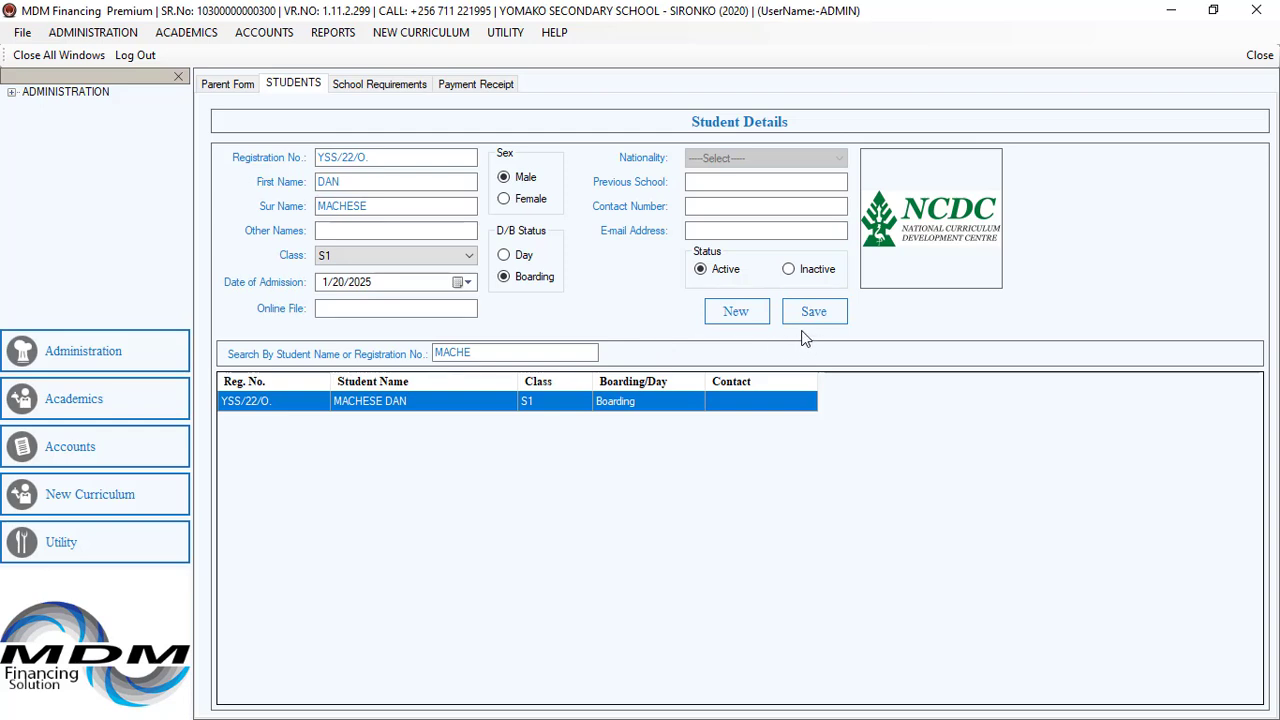
{"action": "left_click", "coordinate": [736, 312]}
{"action": "left_click", "coordinate": [378, 184]}
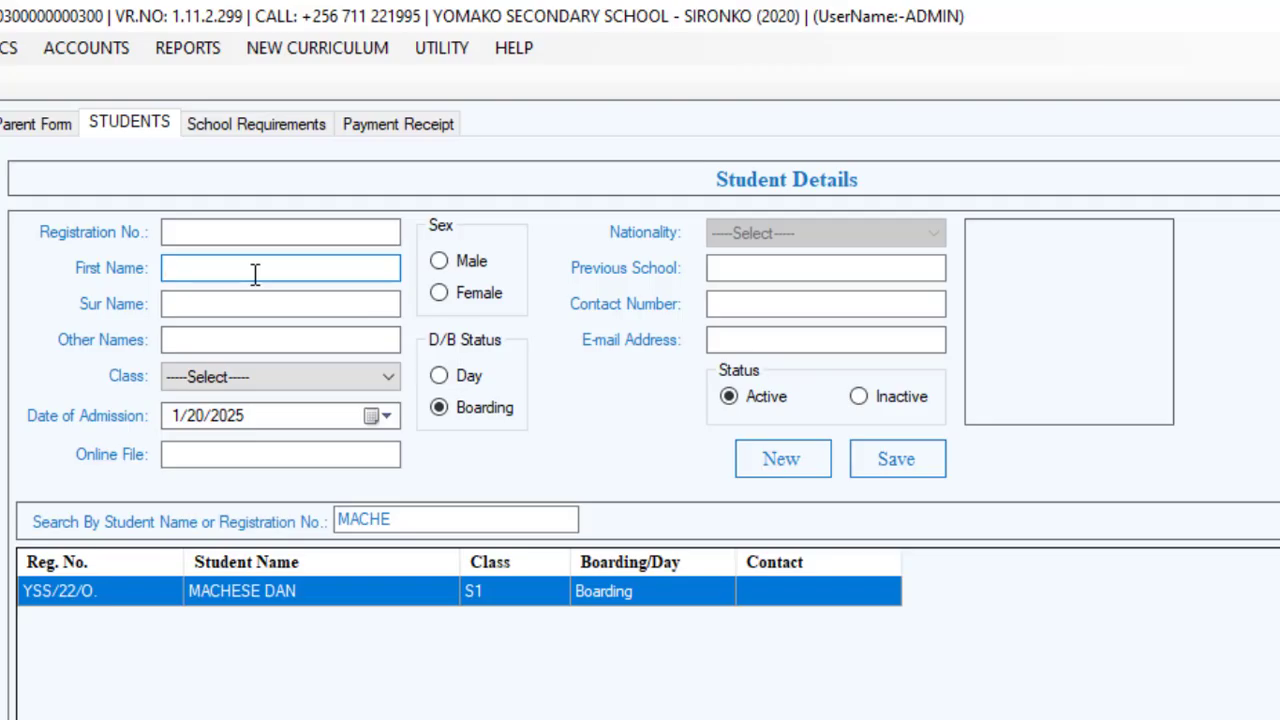
{"action": "key", "text": "Tab"}
Set the student's class to S2 and sex to Male, then save the new student.
{"action": "left_click", "coordinate": [385, 376]}
{"action": "left_click", "coordinate": [335, 417]}
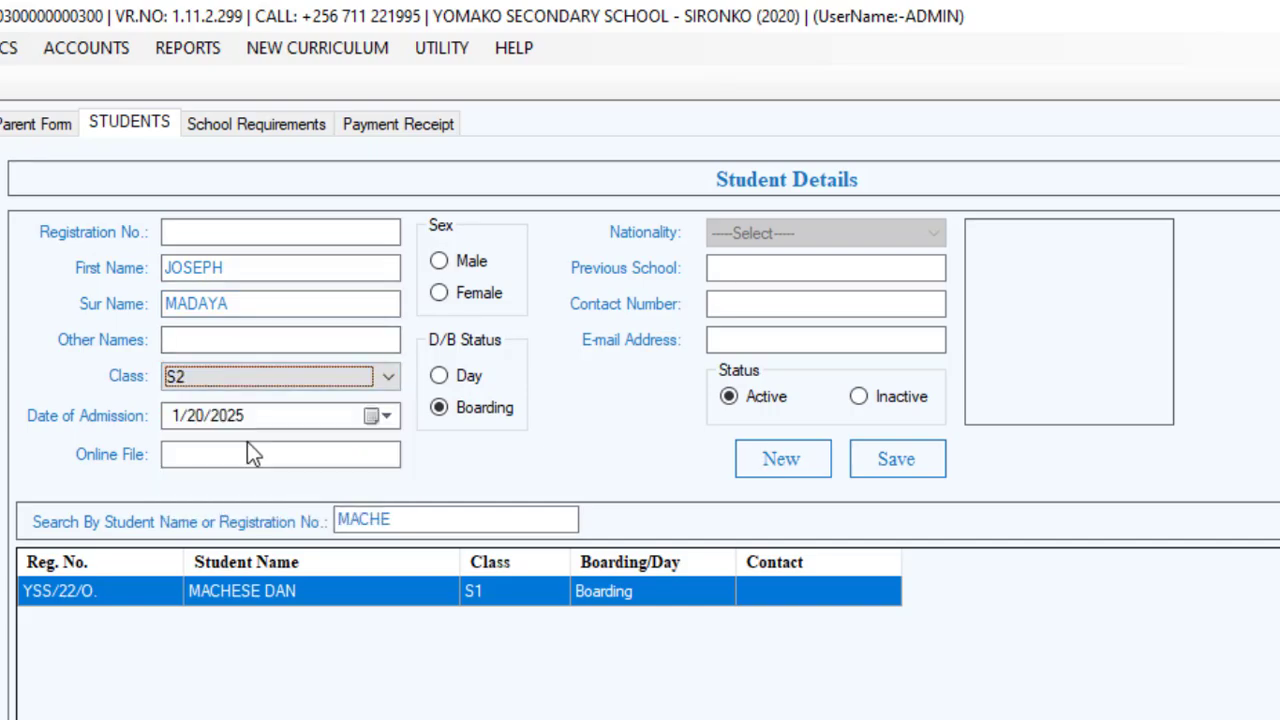
{"action": "left_click", "coordinate": [464, 264]}
{"action": "left_click", "coordinate": [896, 459]}
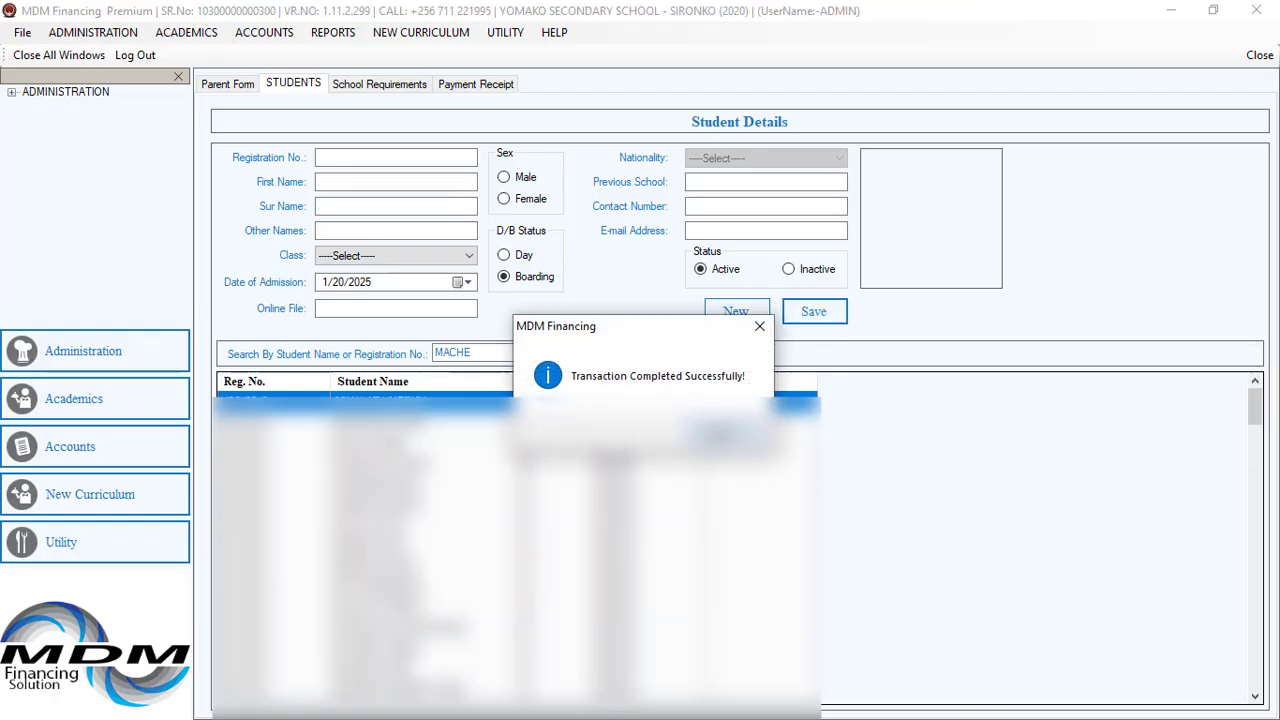
{"action": "left_click", "coordinate": [728, 434]}
{"action": "left_click", "coordinate": [100, 57]}
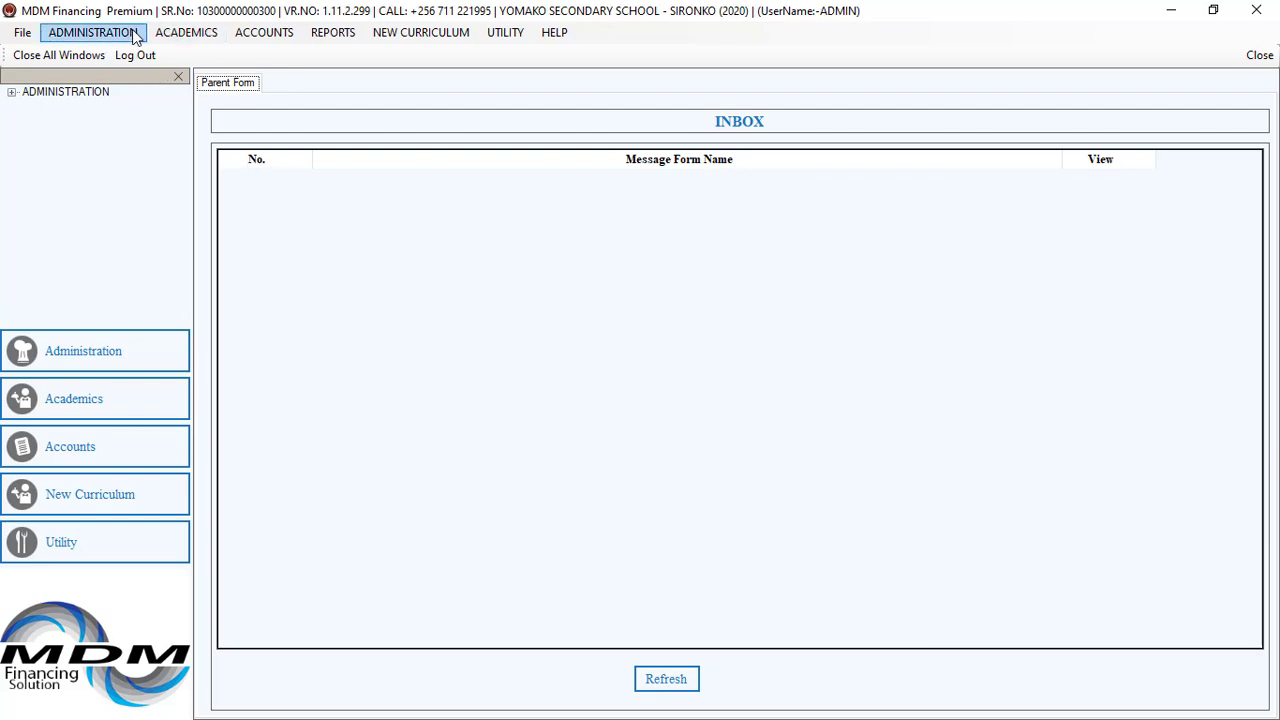
{"action": "left_click", "coordinate": [133, 34]}
{"action": "mouse_move", "coordinate": [166, 37]}
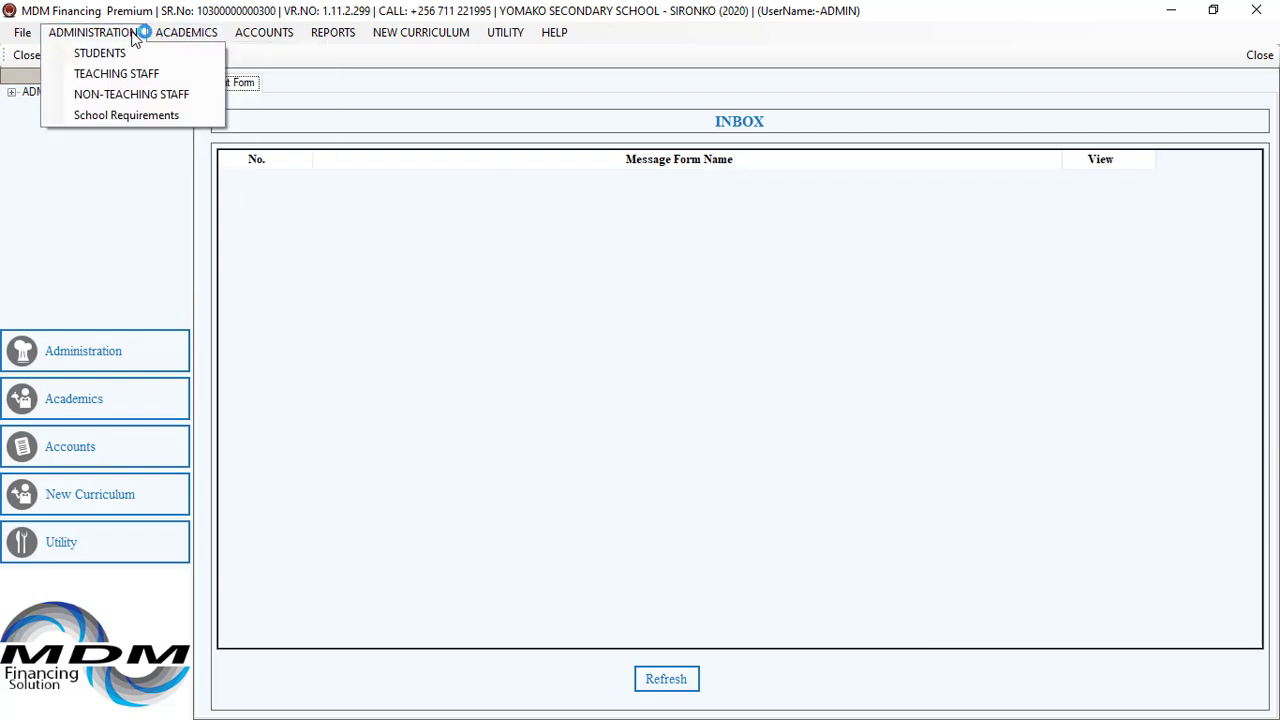
{"action": "left_click", "coordinate": [113, 118]}
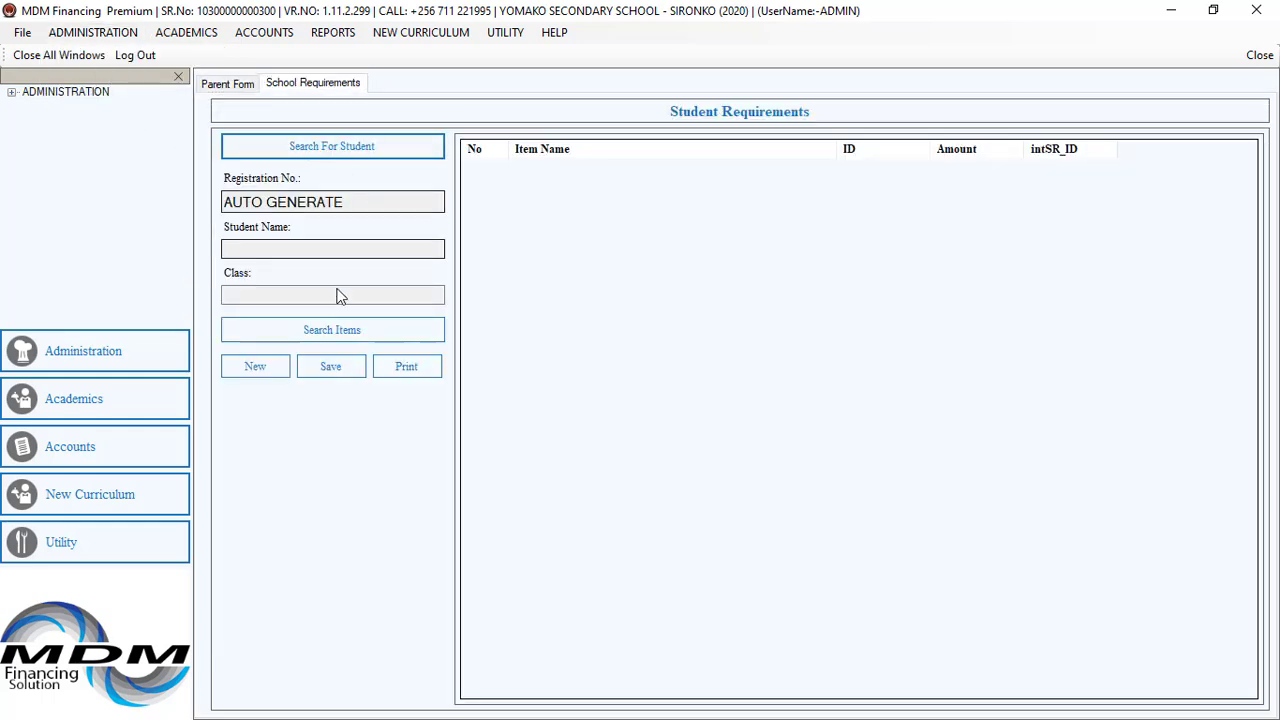
{"action": "left_click", "coordinate": [330, 148]}
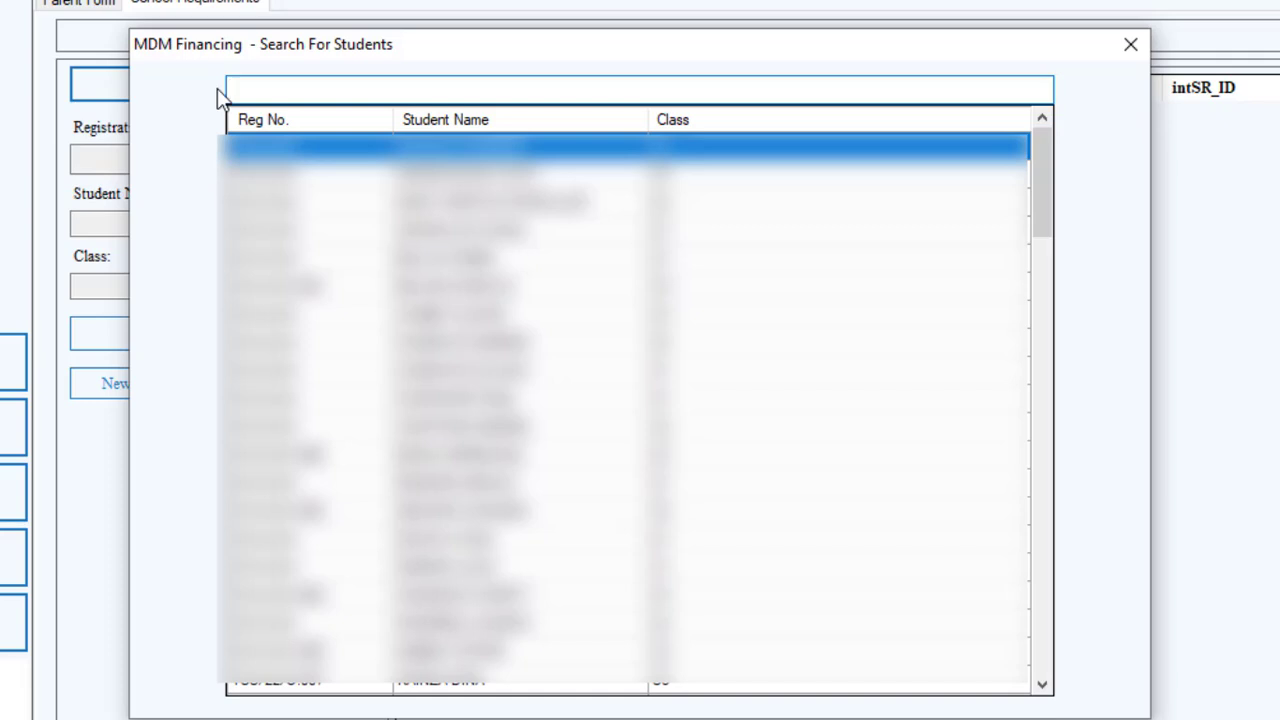
{"action": "type", "text": "madaya"}
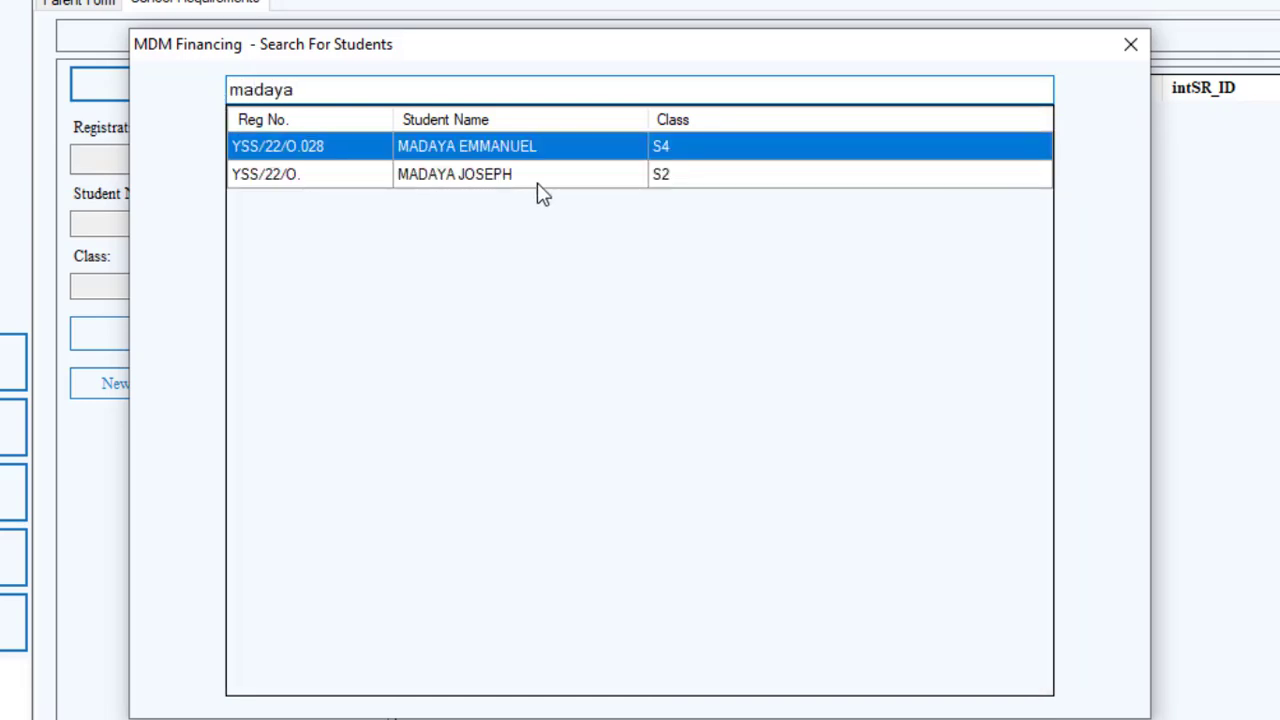
{"action": "double_click", "coordinate": [537, 192]}
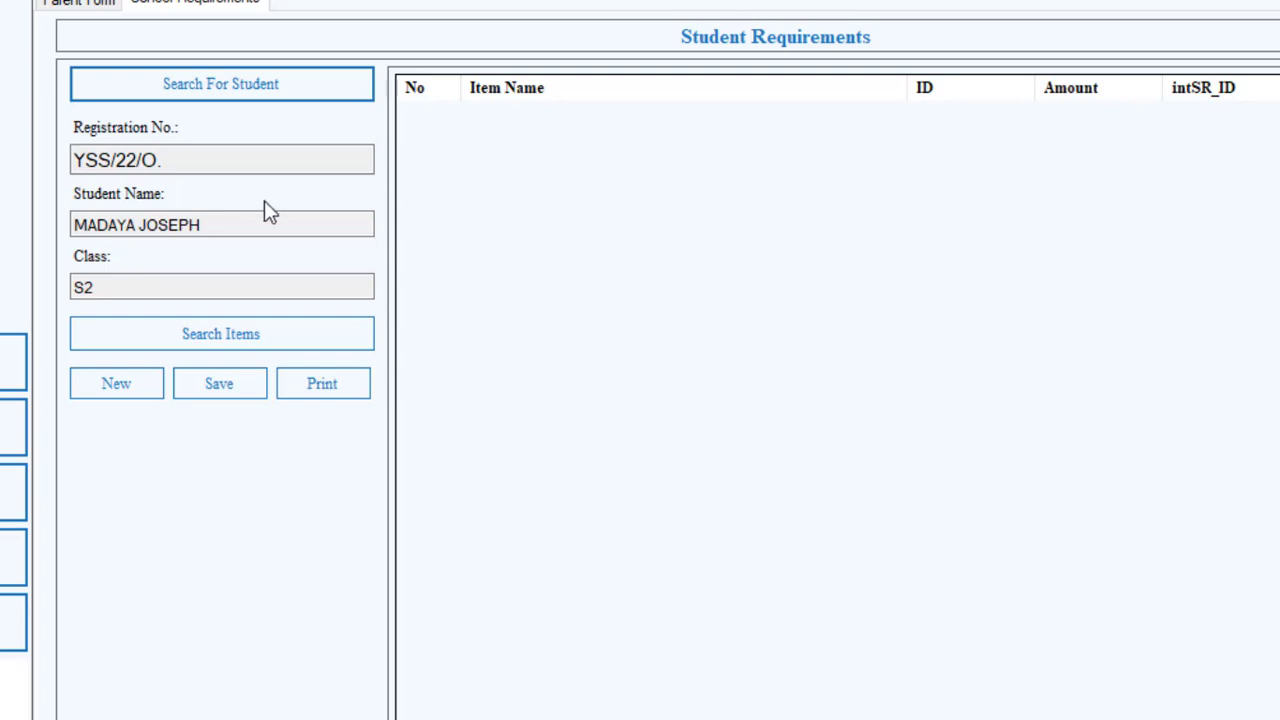
Add Admission and both School Uniform items to the student's requirements.
{"action": "left_click", "coordinate": [197, 343]}
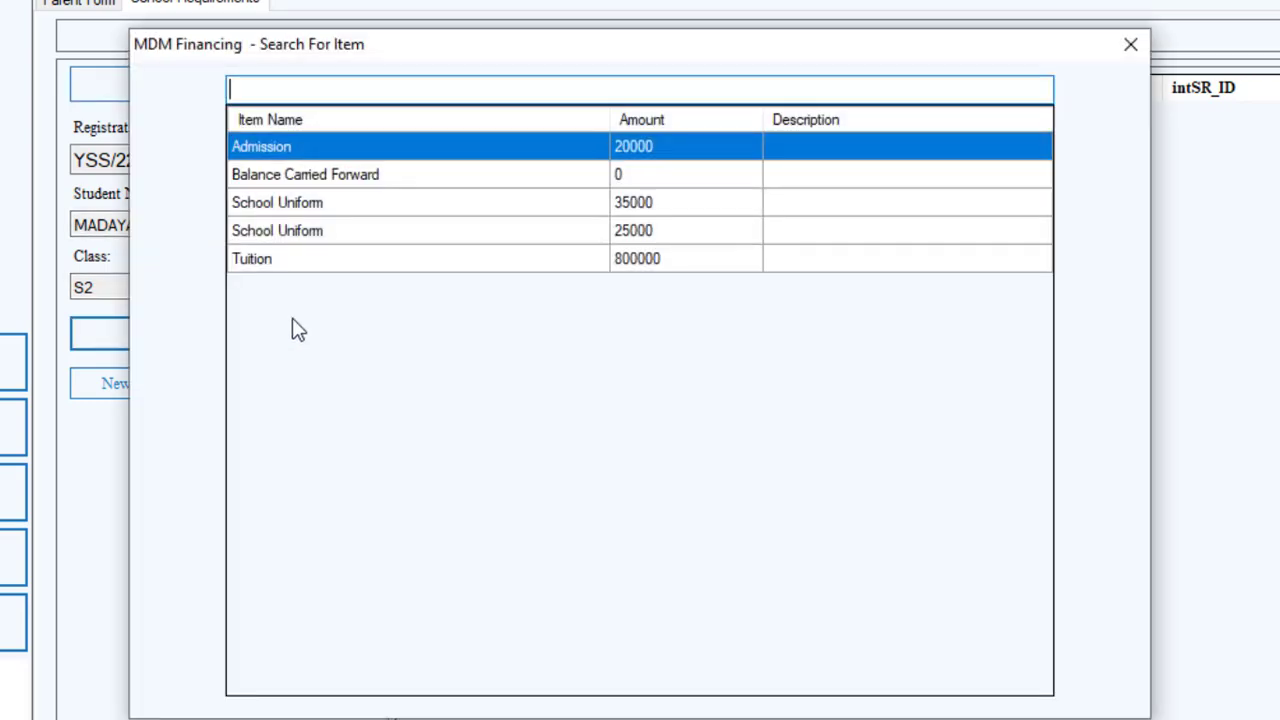
{"action": "double_click", "coordinate": [424, 152]}
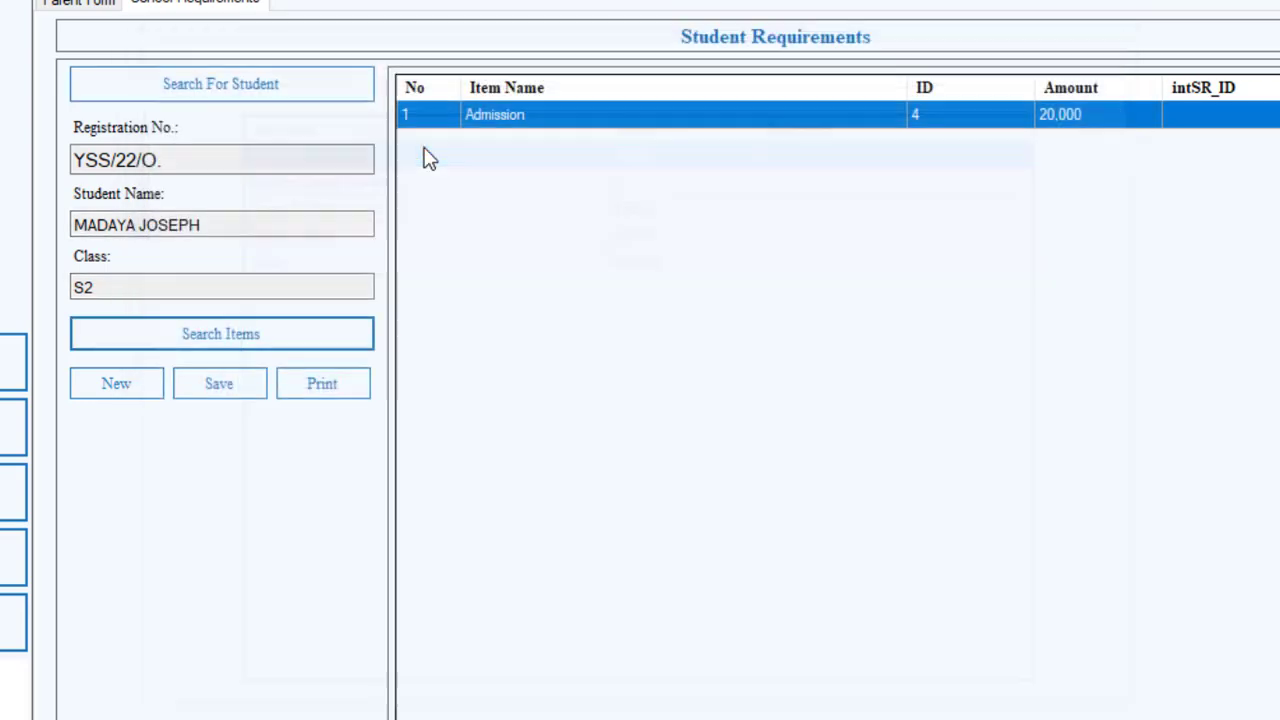
{"action": "left_click", "coordinate": [218, 346]}
{"action": "double_click", "coordinate": [442, 205]}
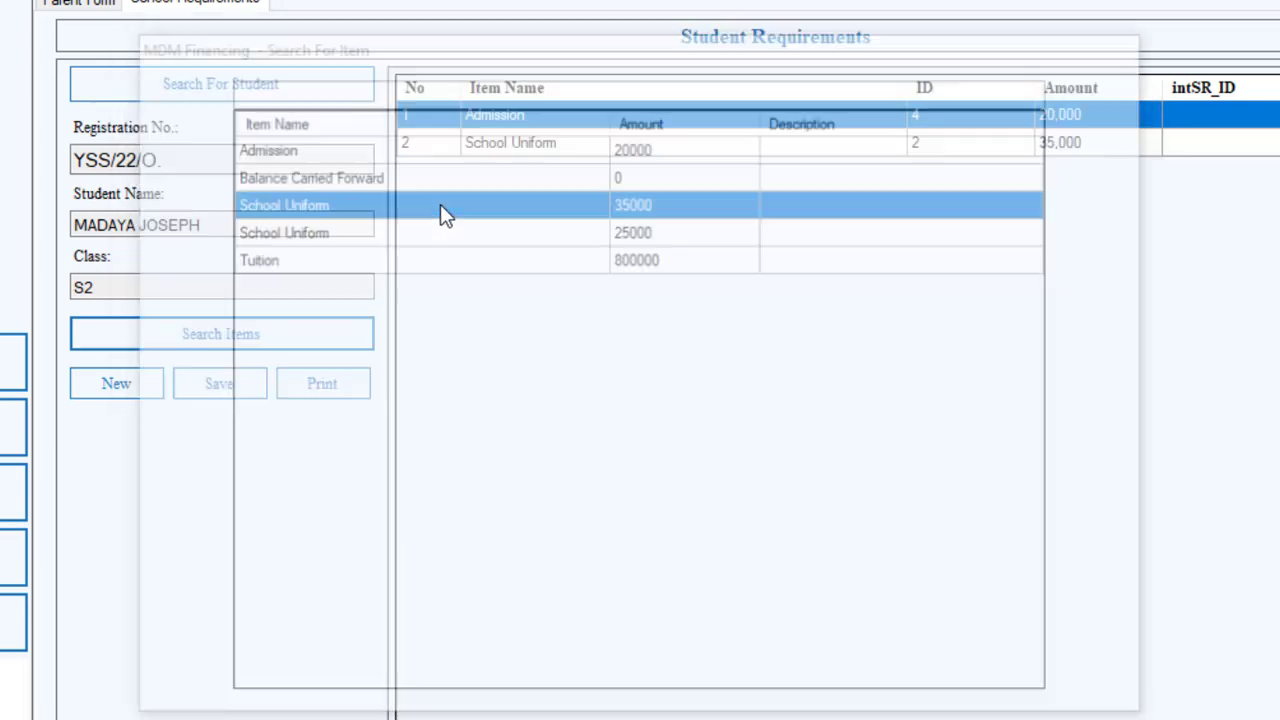
{"action": "left_click", "coordinate": [254, 331]}
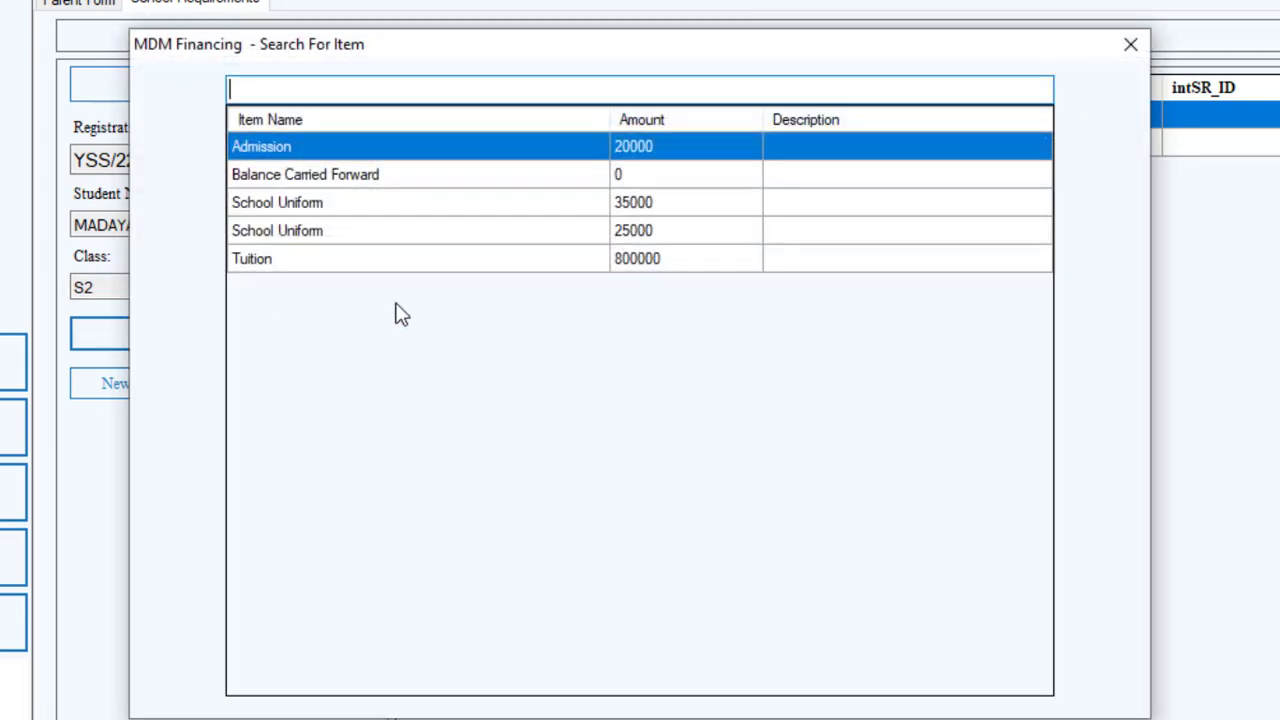
{"action": "double_click", "coordinate": [416, 236]}
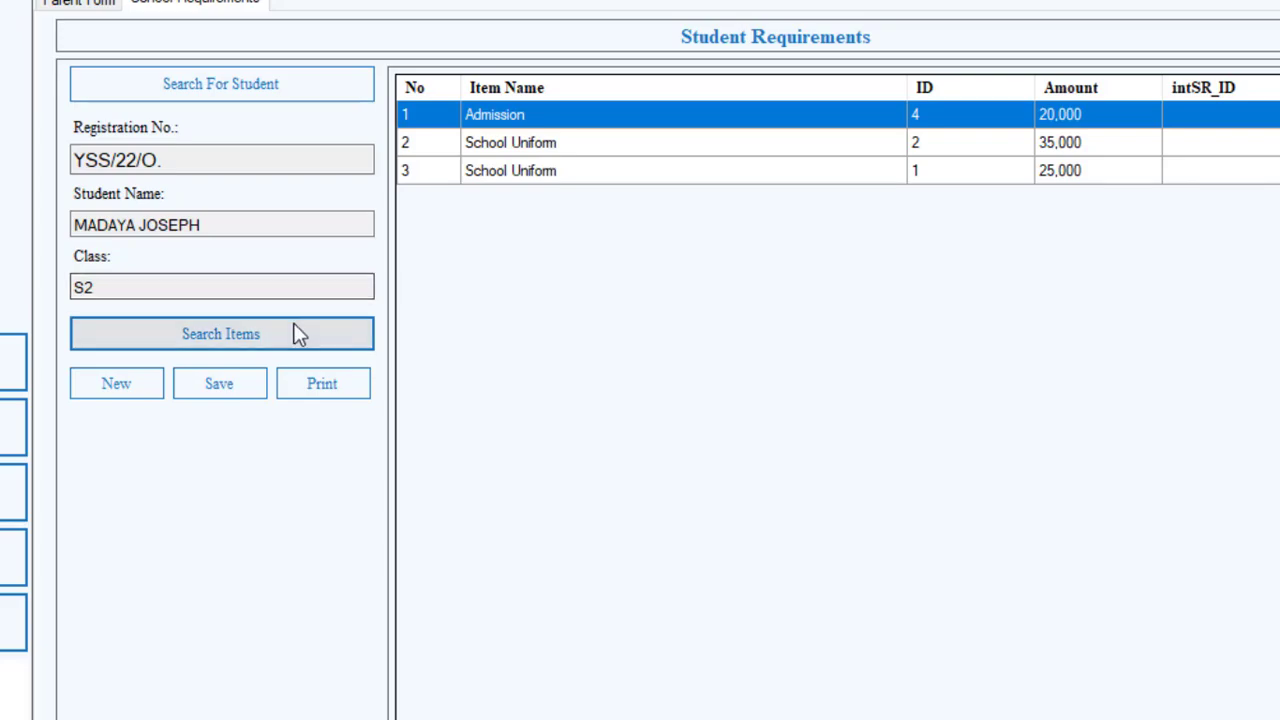
Add Tuition to the student's requirements and save them.
{"action": "left_click", "coordinate": [297, 334]}
{"action": "double_click", "coordinate": [520, 262]}
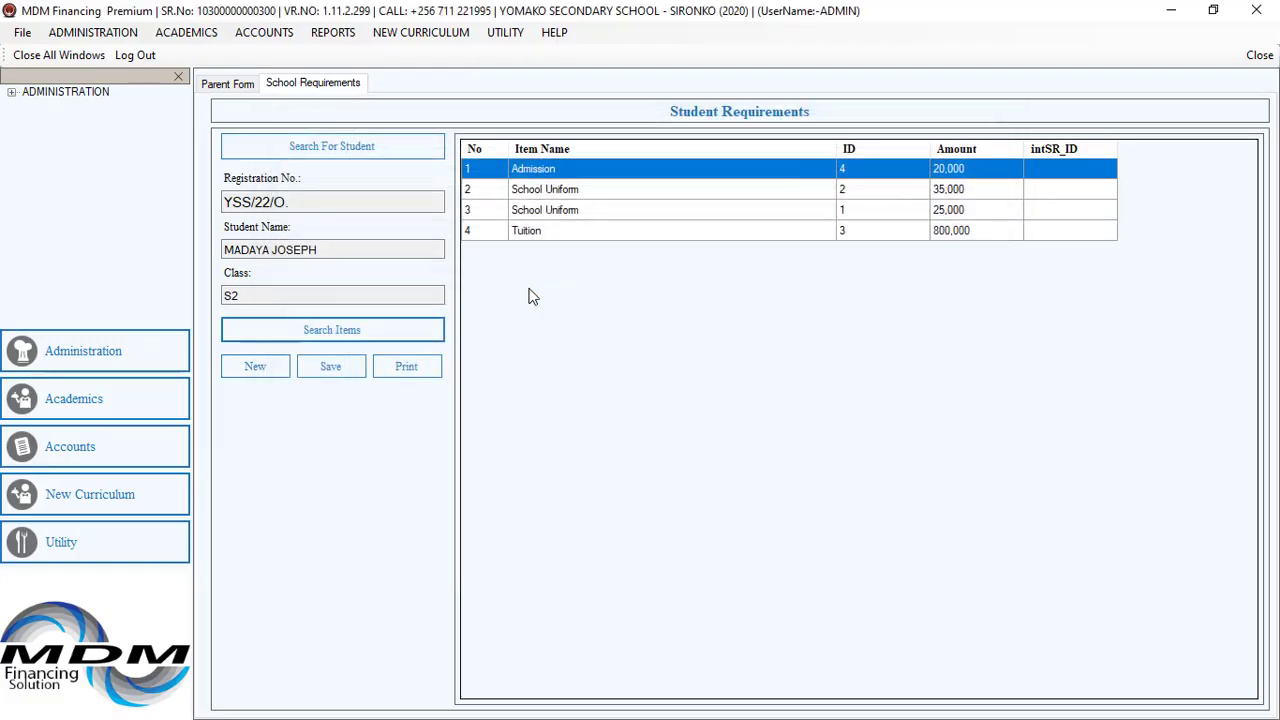
{"action": "left_click", "coordinate": [335, 368]}
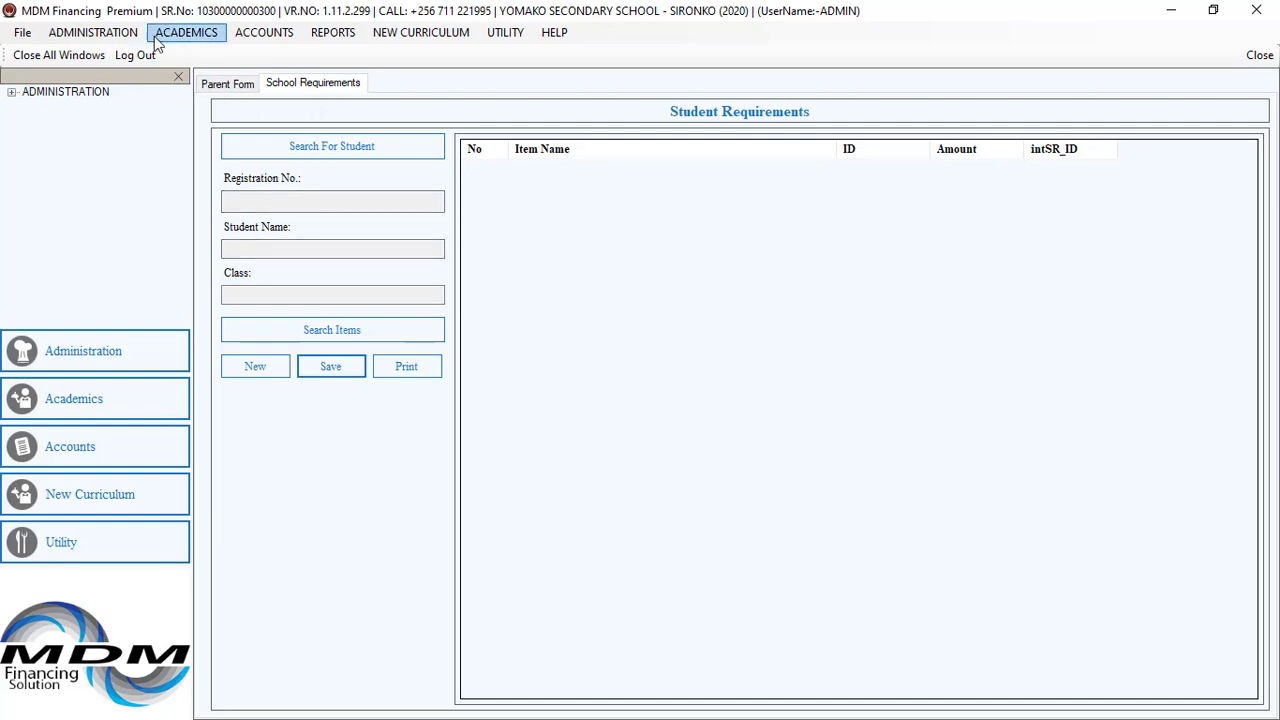
{"action": "left_click", "coordinate": [245, 38]}
{"action": "left_click", "coordinate": [247, 37]}
{"action": "left_click", "coordinate": [262, 38]}
{"action": "left_click", "coordinate": [285, 98]}
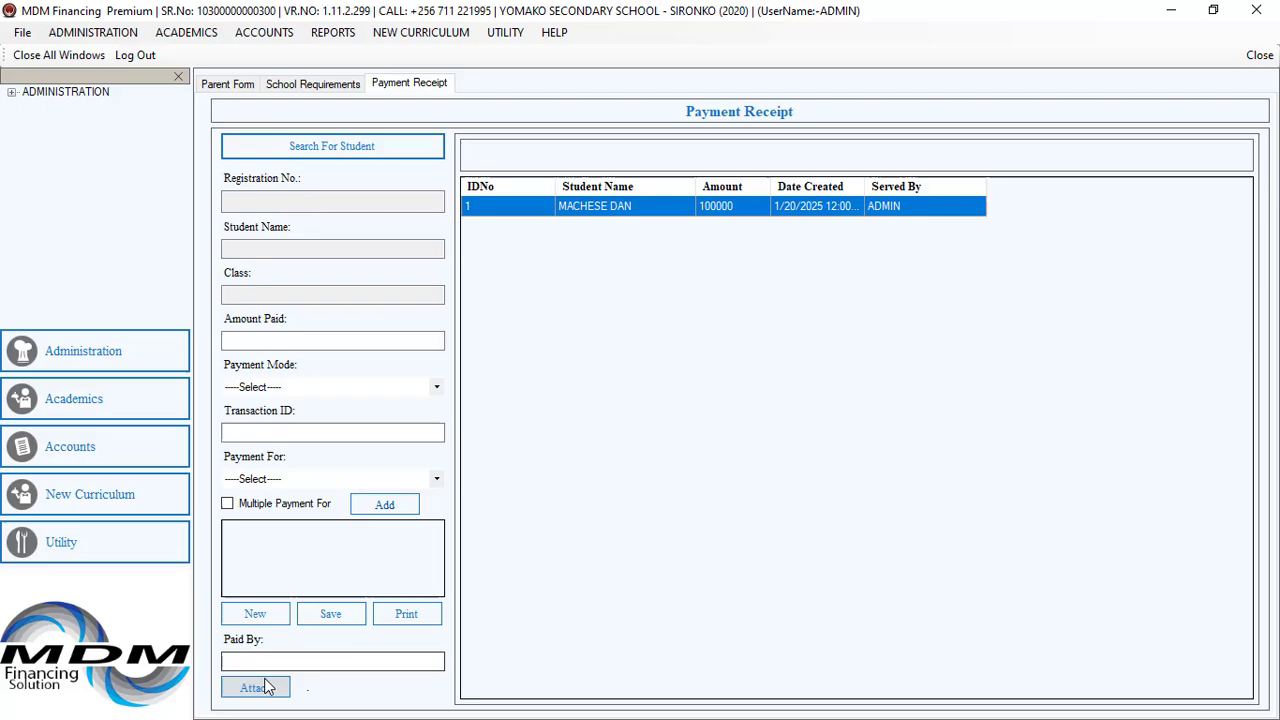
{"action": "left_click", "coordinate": [345, 150]}
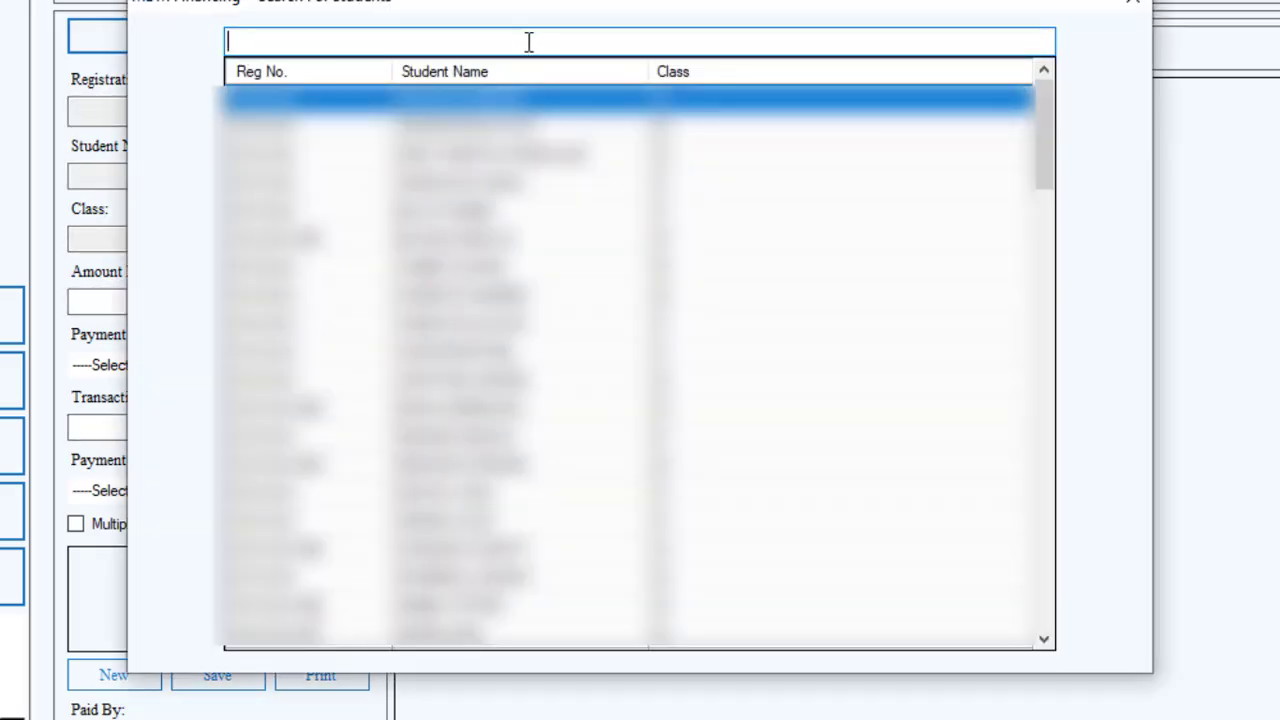
{"action": "type", "text": "madaya"}
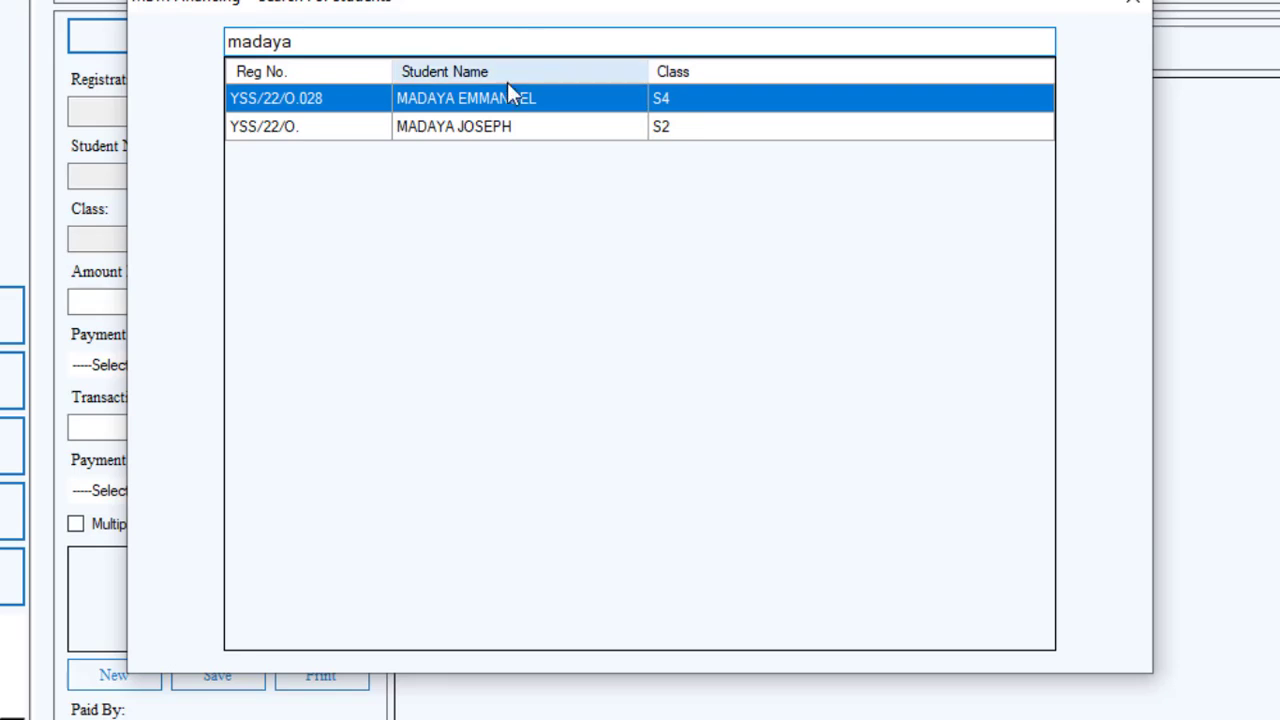
{"action": "left_click", "coordinate": [503, 130]}
{"action": "double_click", "coordinate": [503, 130]}
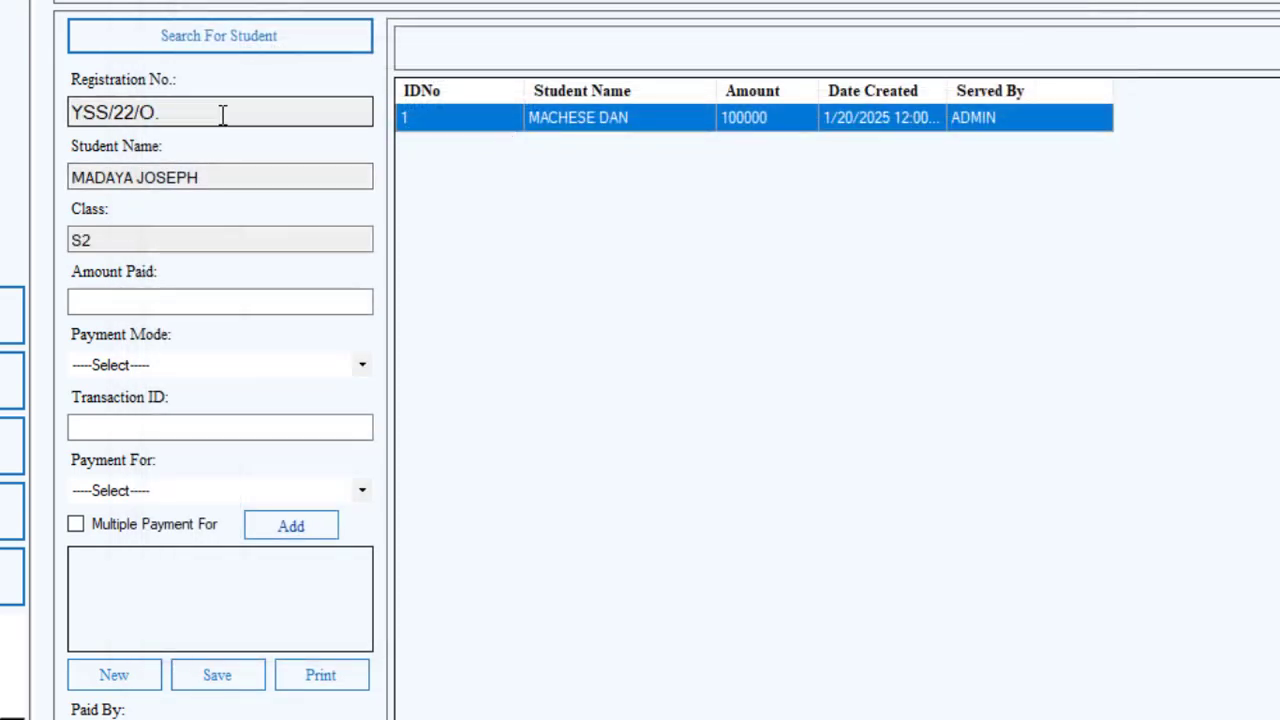
Set the amount paid to 20000 and choose Cash as the payment mode.
{"action": "left_click", "coordinate": [224, 304]}
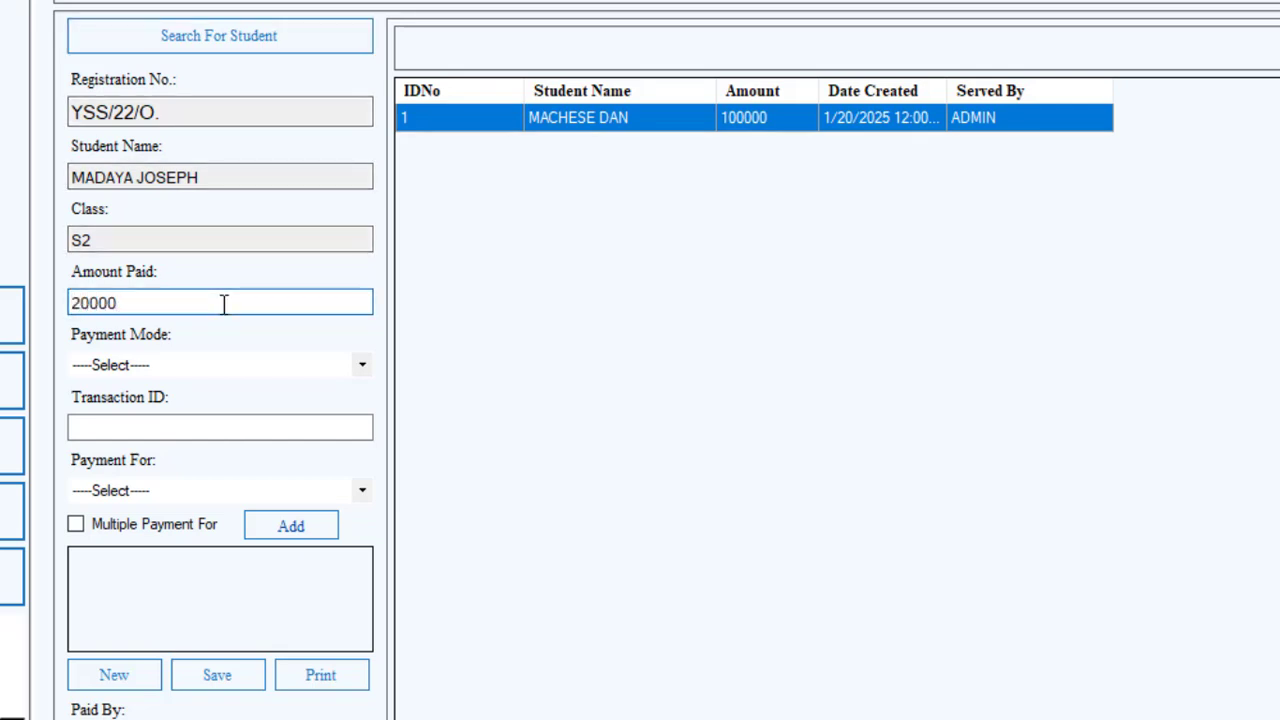
{"action": "left_click", "coordinate": [359, 362]}
{"action": "left_click", "coordinate": [197, 418]}
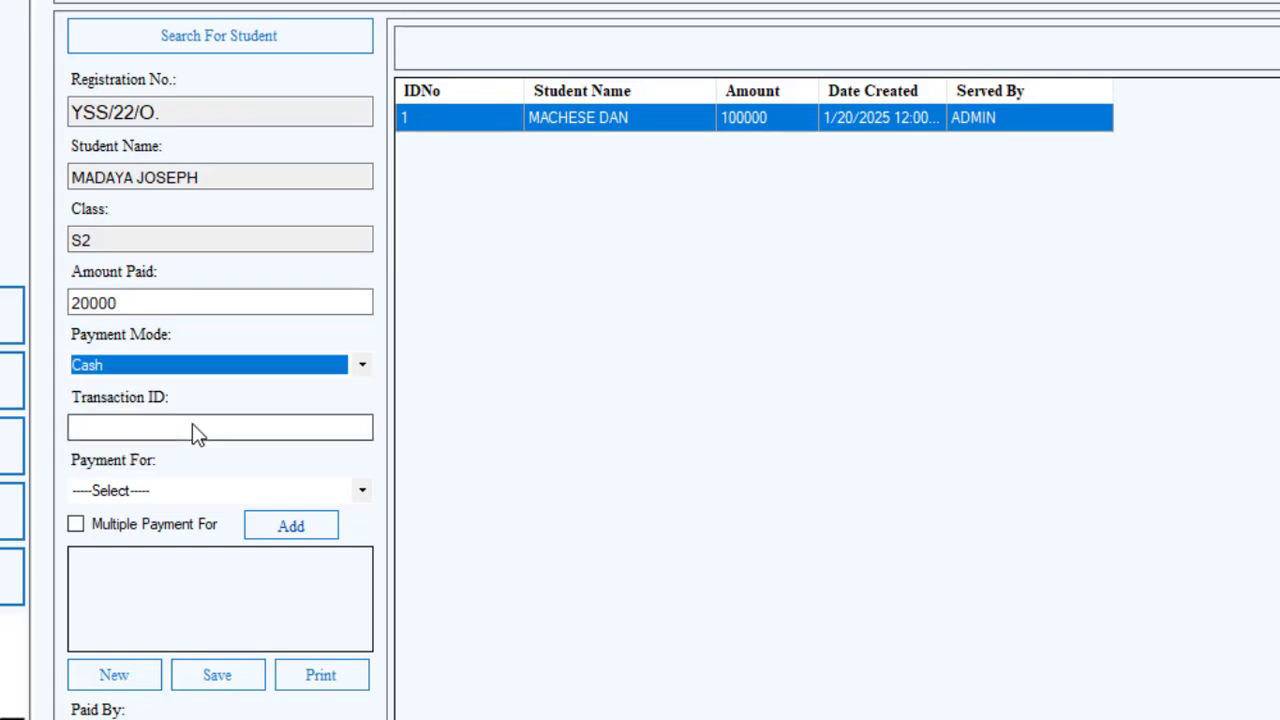
Enter transaction ID 12569 and the payer's name in Paid By, then try to save the payment.
{"action": "left_click", "coordinate": [195, 426]}
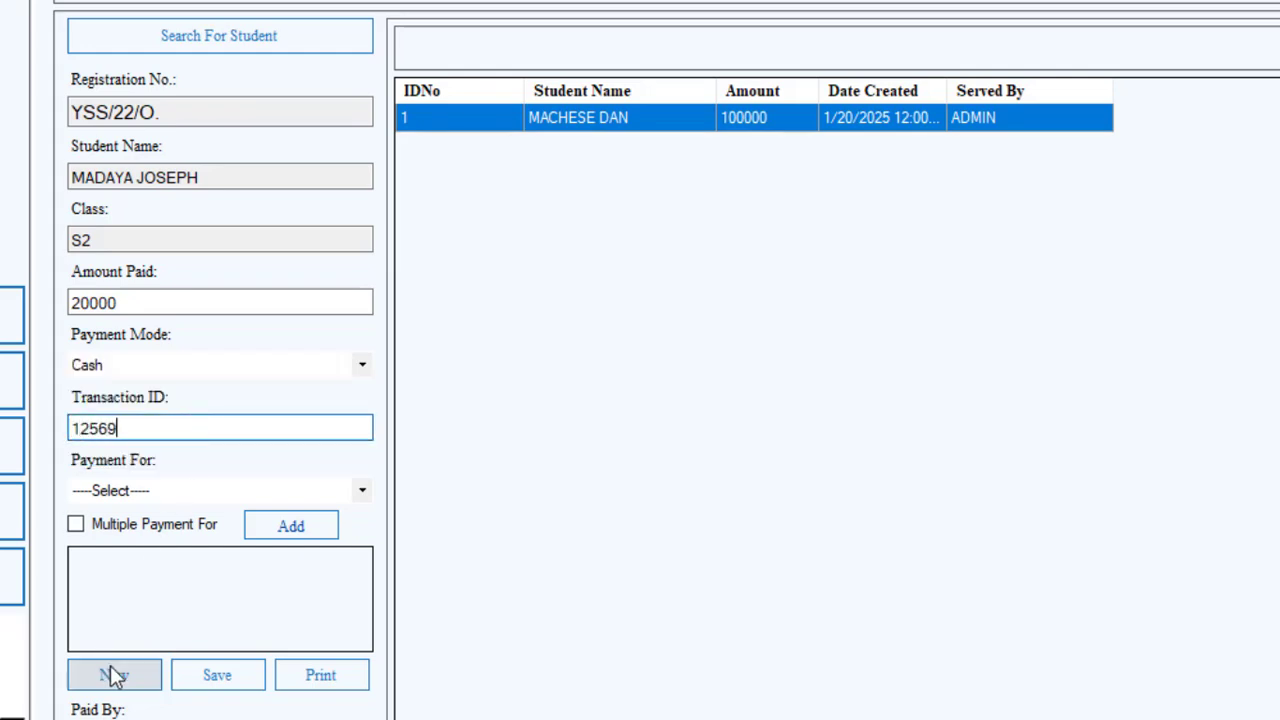
{"action": "left_click", "coordinate": [218, 719]}
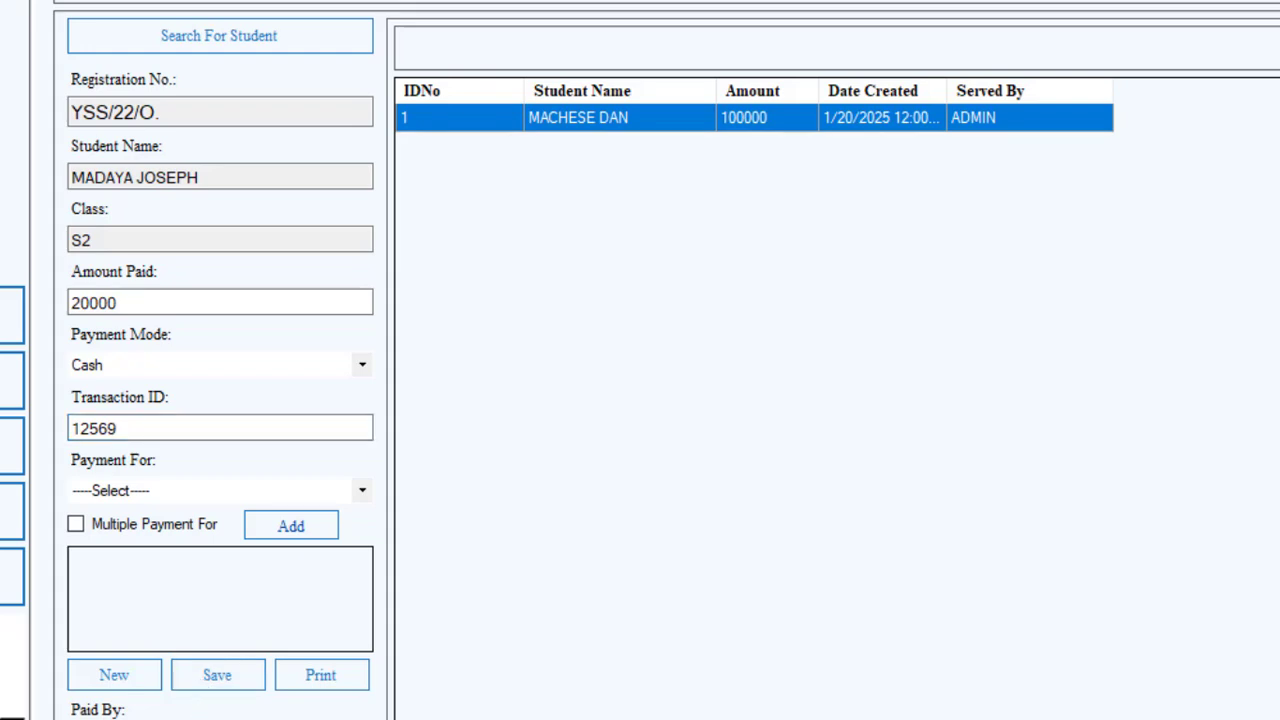
{"action": "left_click", "coordinate": [229, 688]}
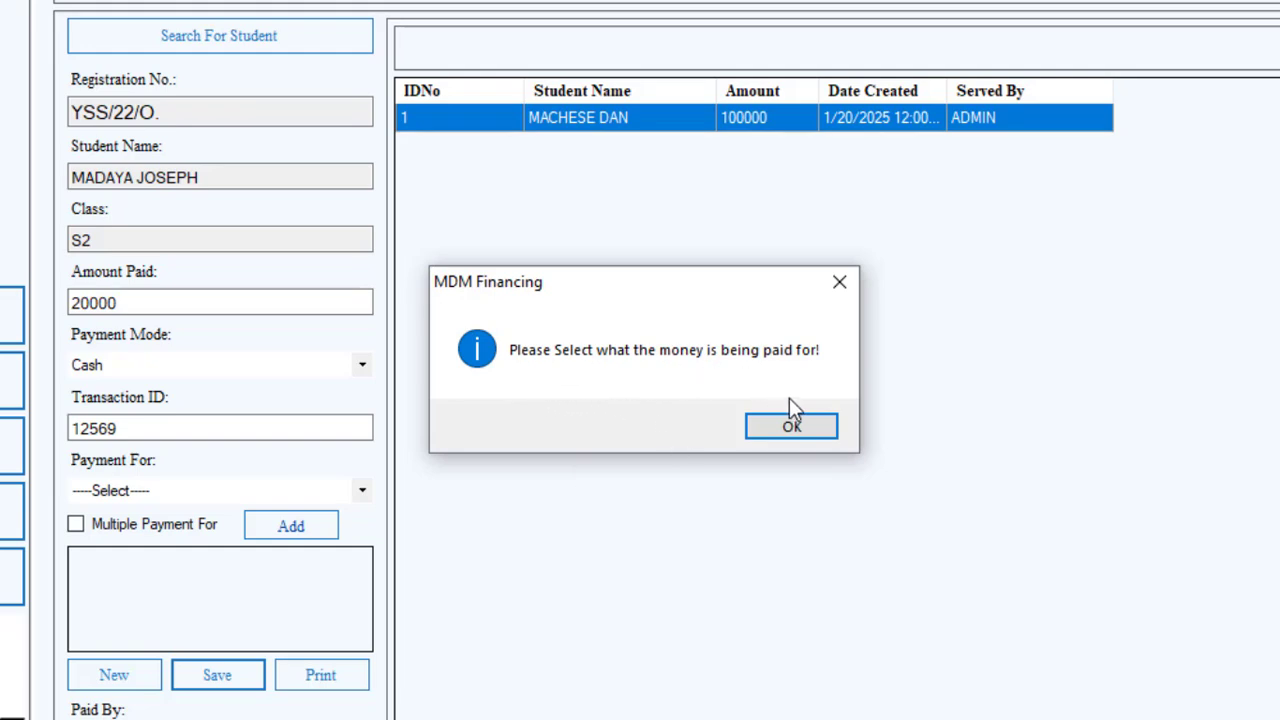
{"action": "left_click", "coordinate": [791, 426]}
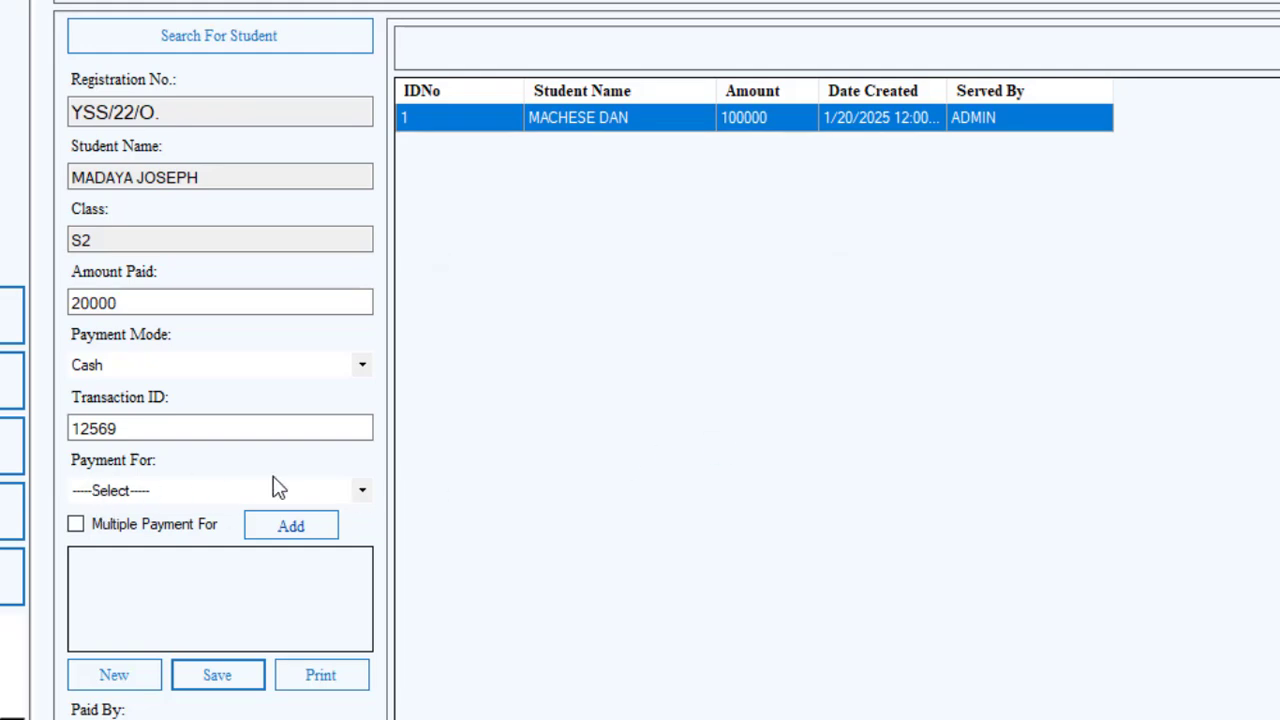
Set the payment to be for Admission and save the payment.
{"action": "left_click", "coordinate": [355, 495]}
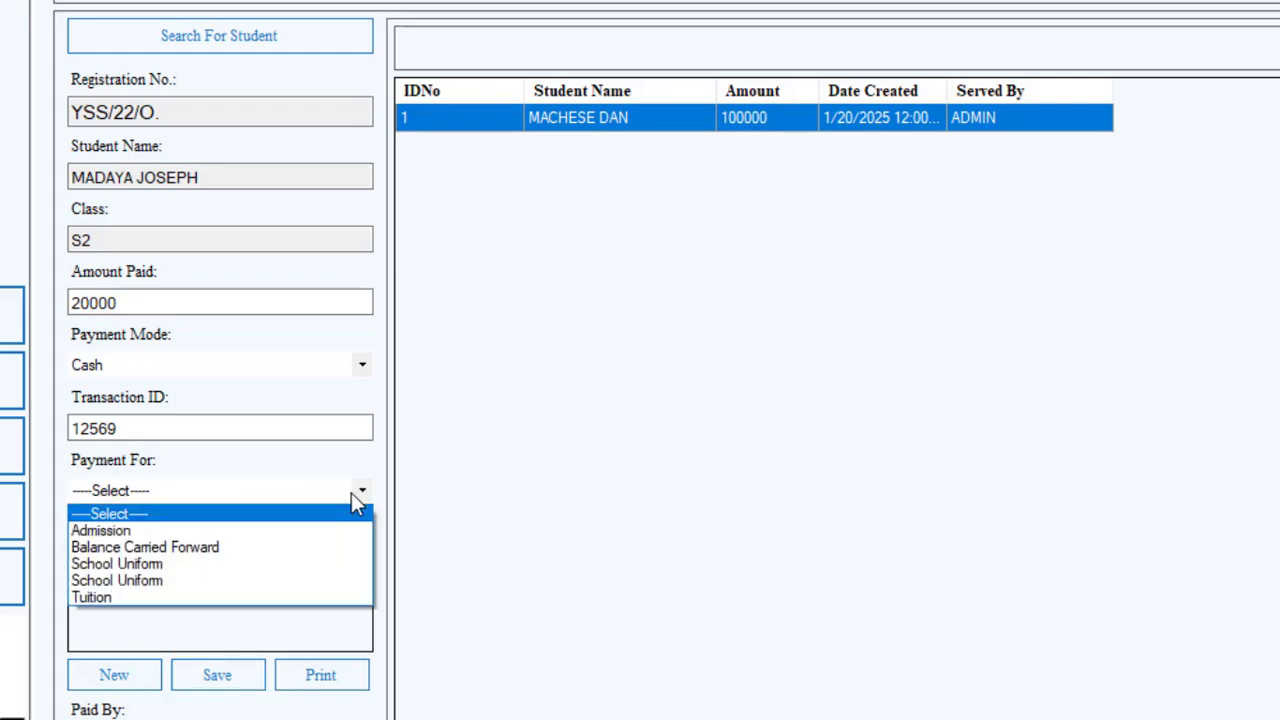
{"action": "left_click", "coordinate": [226, 531]}
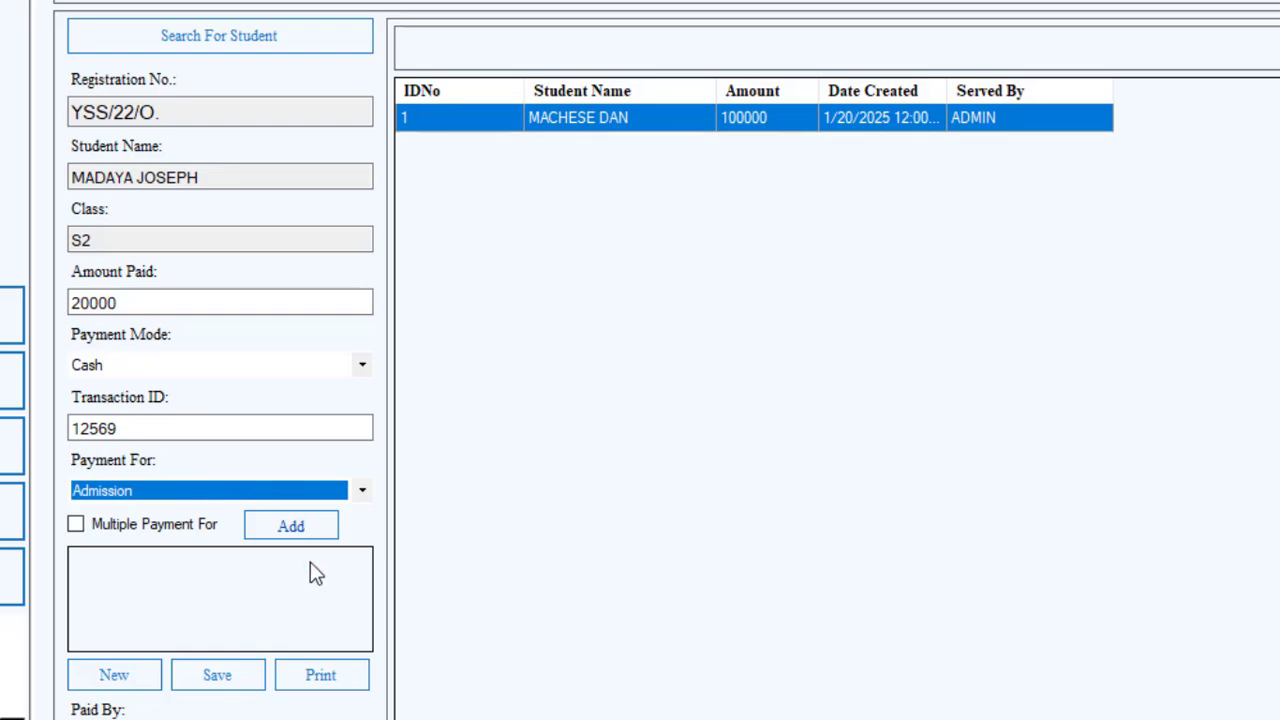
{"action": "left_click", "coordinate": [224, 677]}
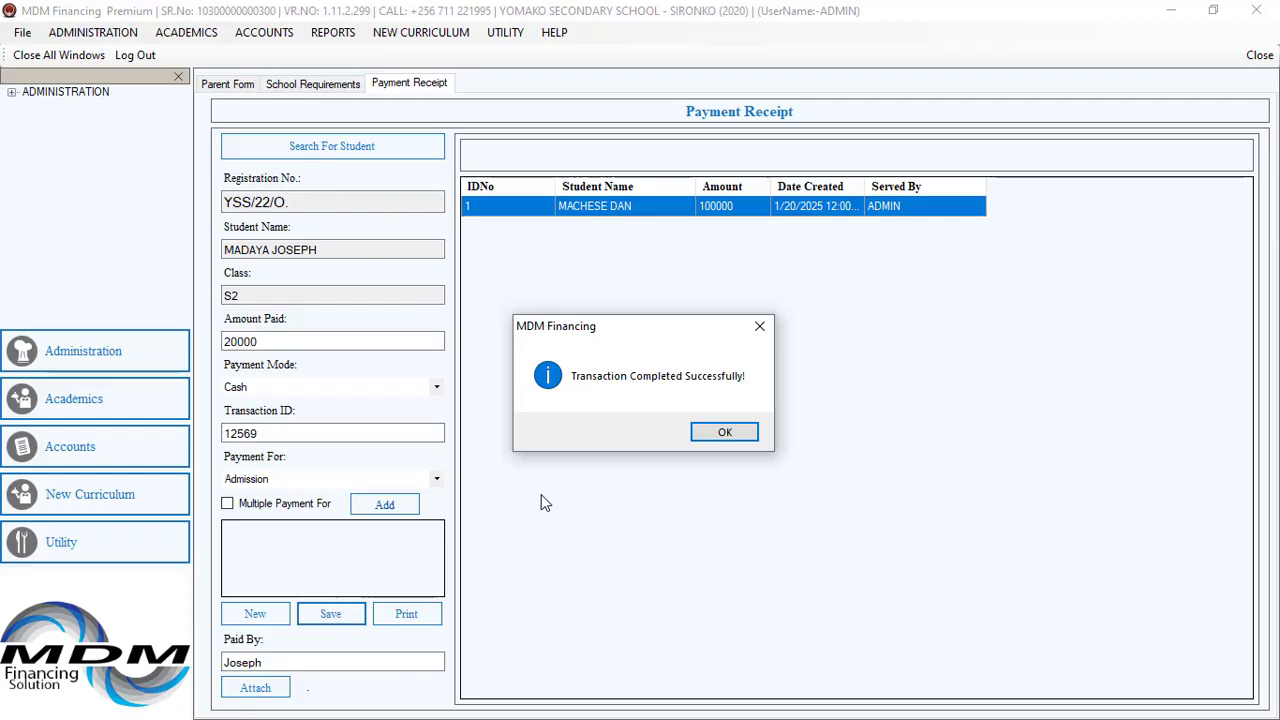
{"action": "left_click", "coordinate": [723, 431]}
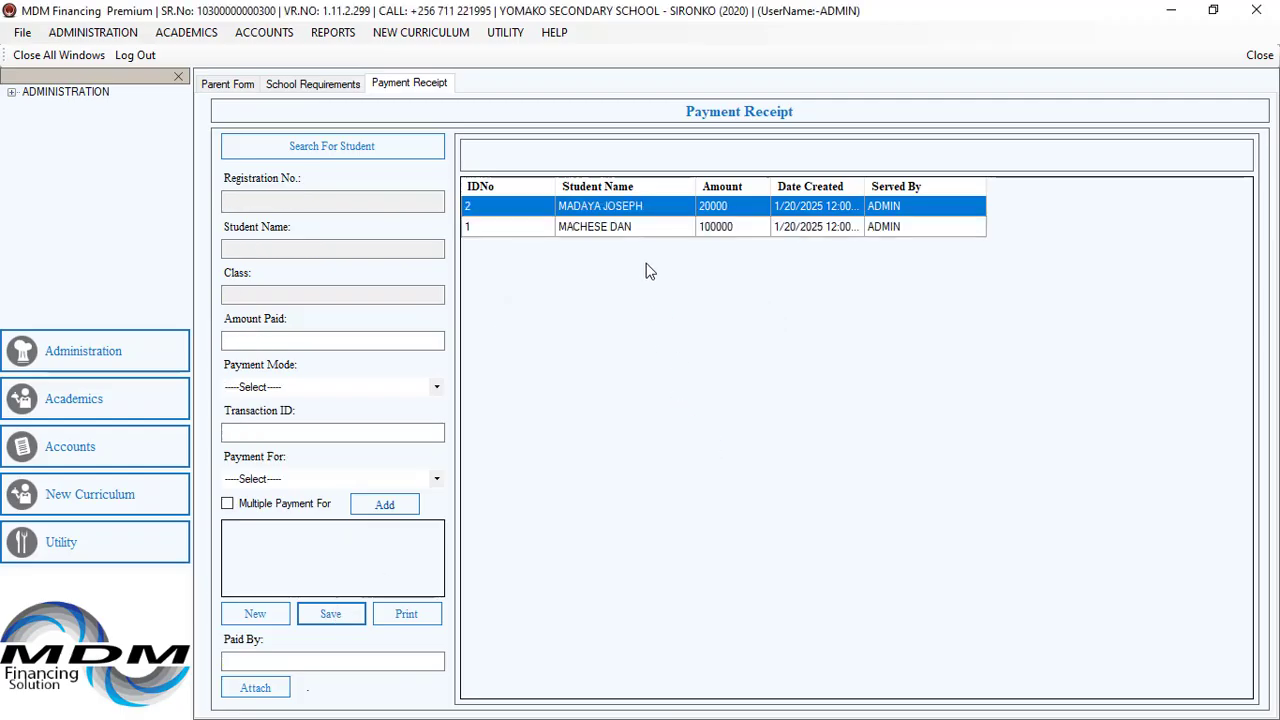
Open the new payment's receipt, close it, and clear the form for a new entry.
{"action": "double_click", "coordinate": [622, 210]}
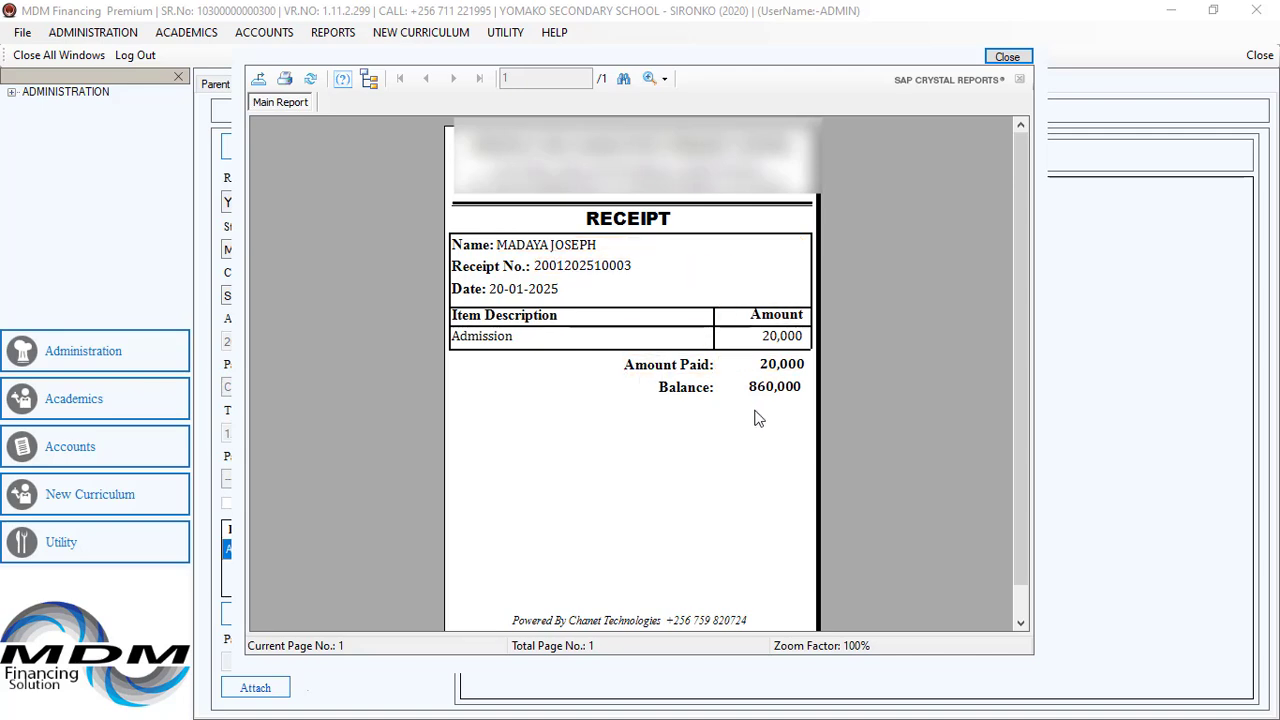
{"action": "left_click", "coordinate": [1007, 57]}
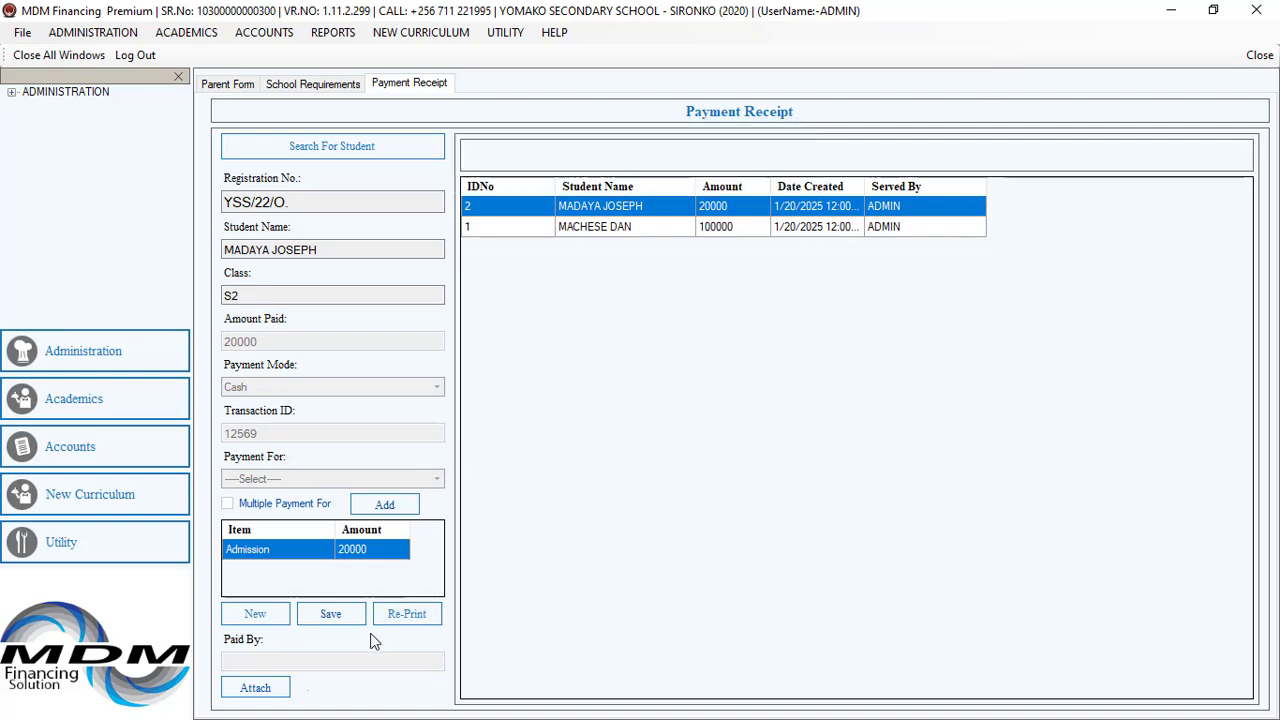
{"action": "left_click", "coordinate": [255, 615]}
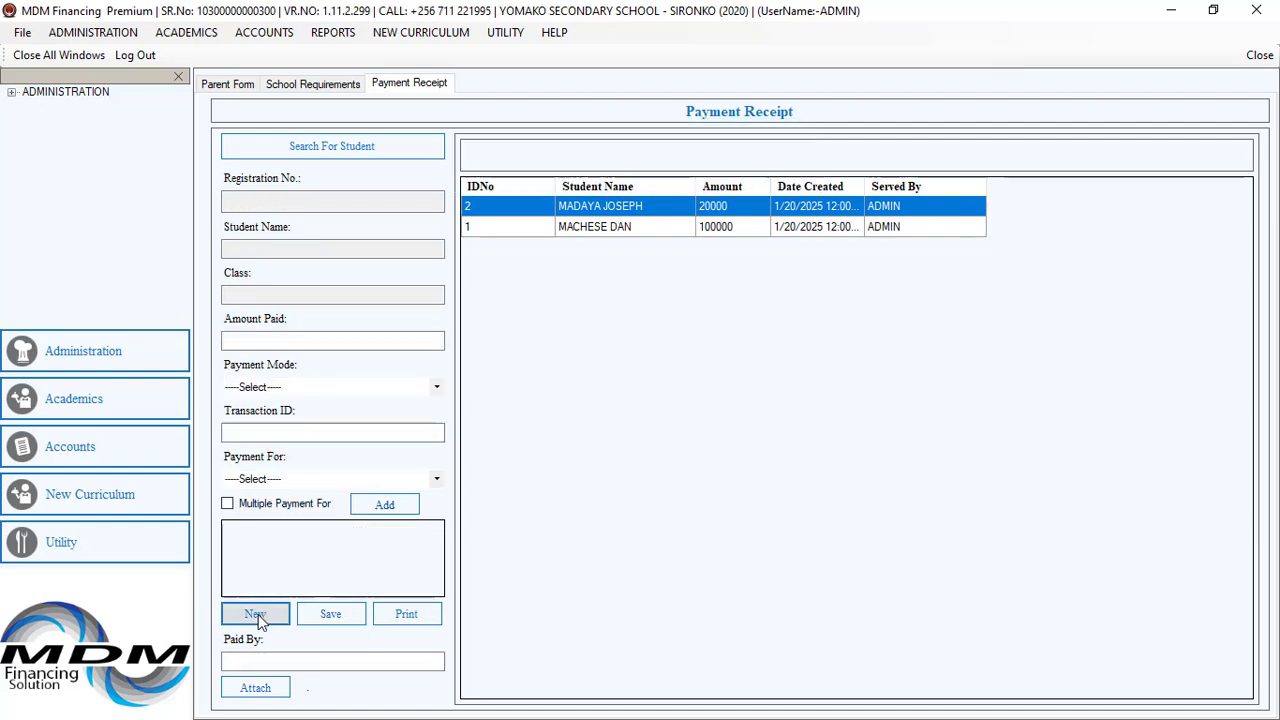
Search for the student by surname and select the matching S2 student from the results.
{"action": "left_click", "coordinate": [342, 152]}
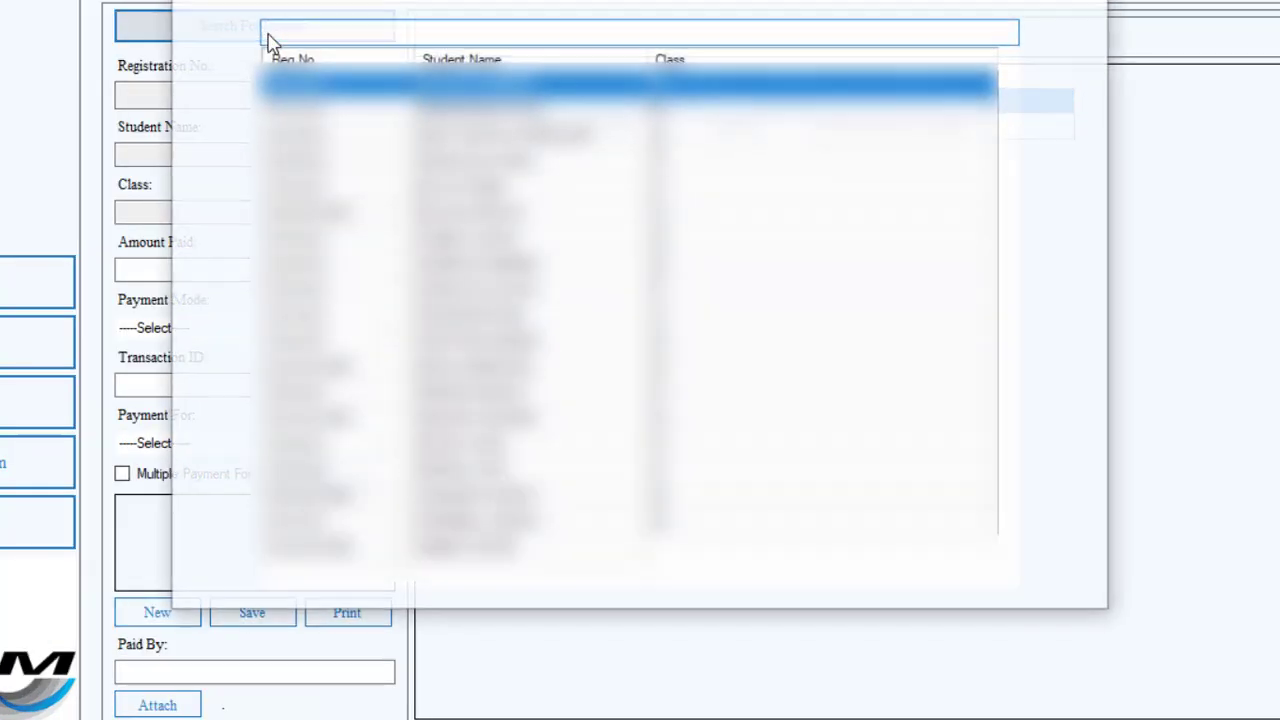
{"action": "type", "text": "madaya"}
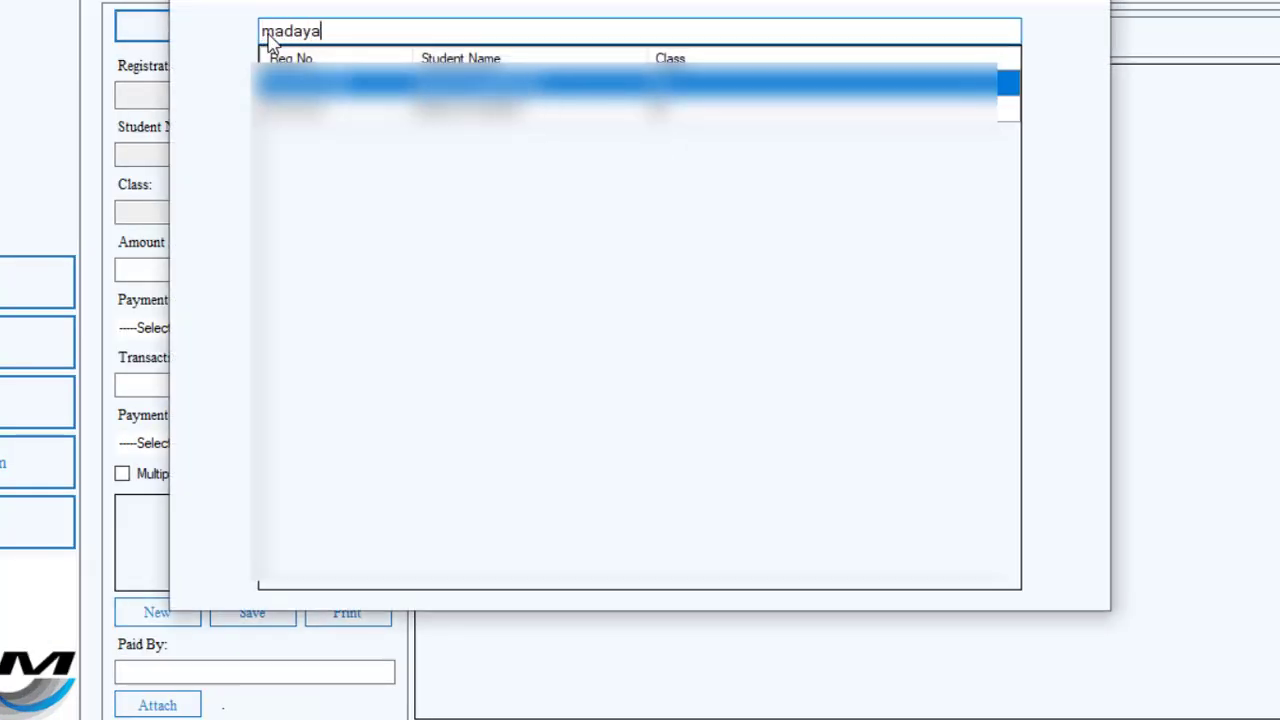
{"action": "double_click", "coordinate": [443, 108]}
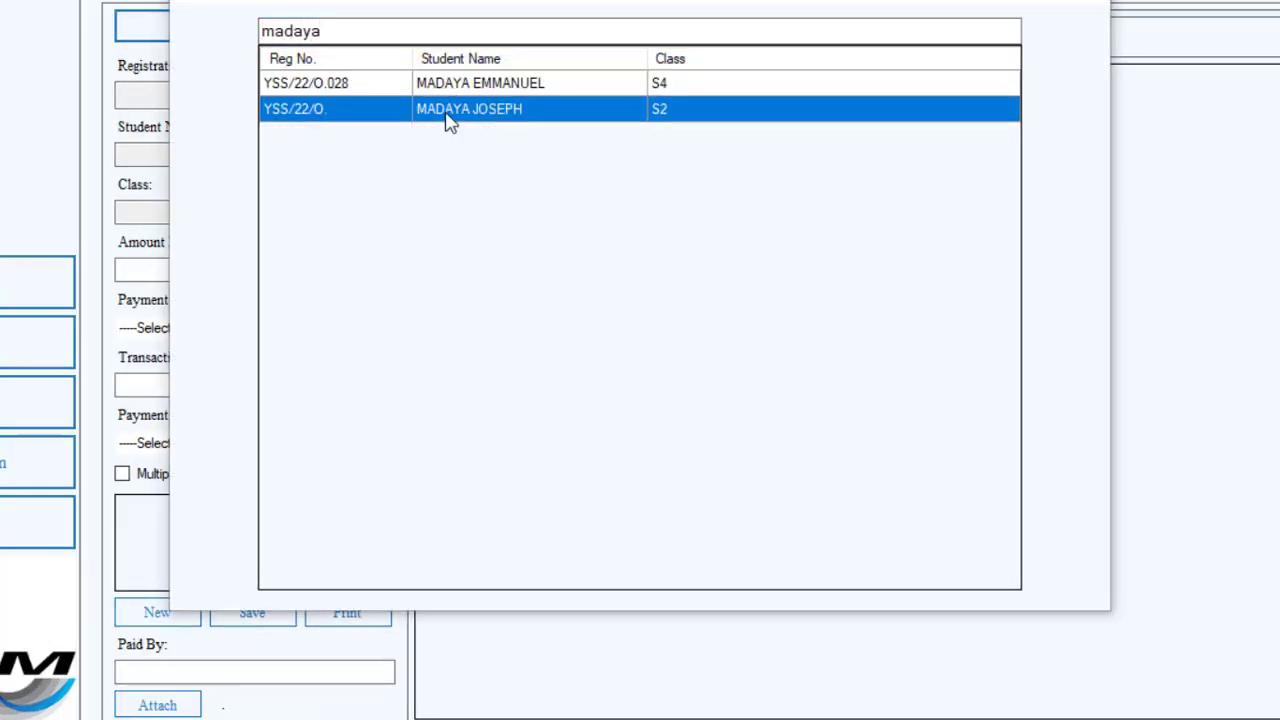
Set the amount paid to 300000, the payment mode to Banked, and the transaction ID to 75896.
{"action": "left_click", "coordinate": [259, 275]}
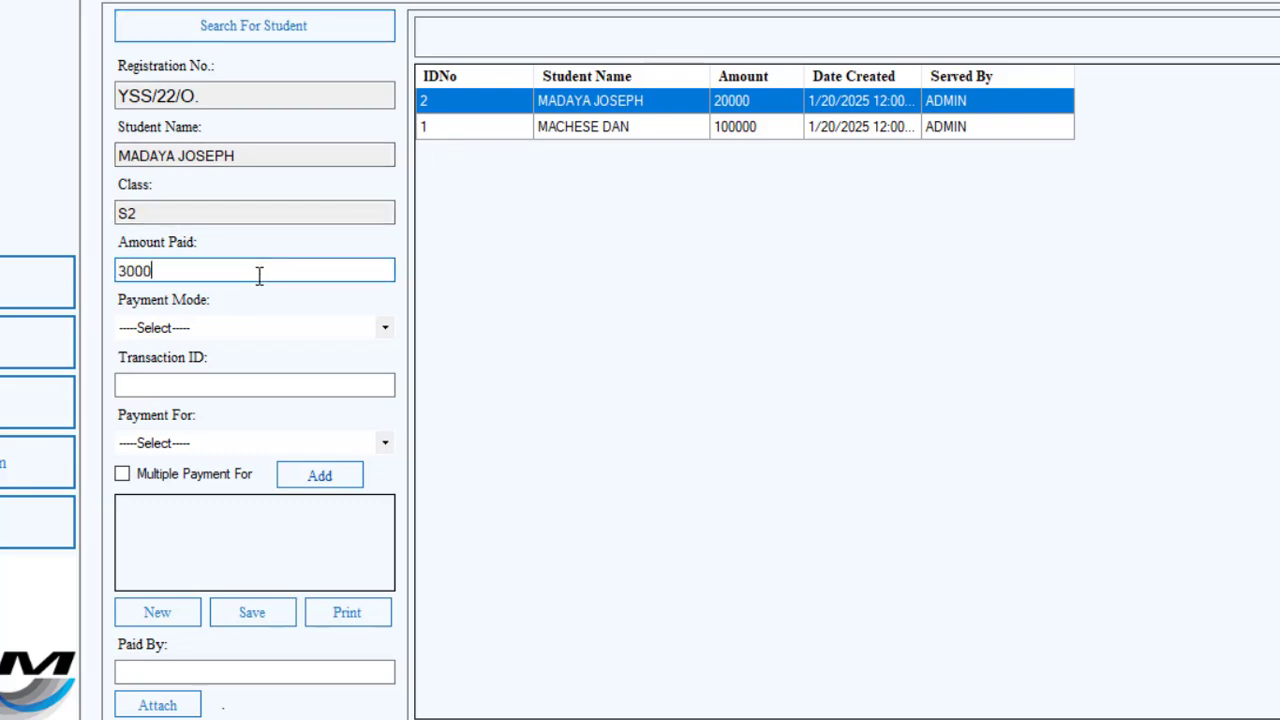
{"action": "left_click", "coordinate": [386, 330]}
{"action": "left_click", "coordinate": [251, 380]}
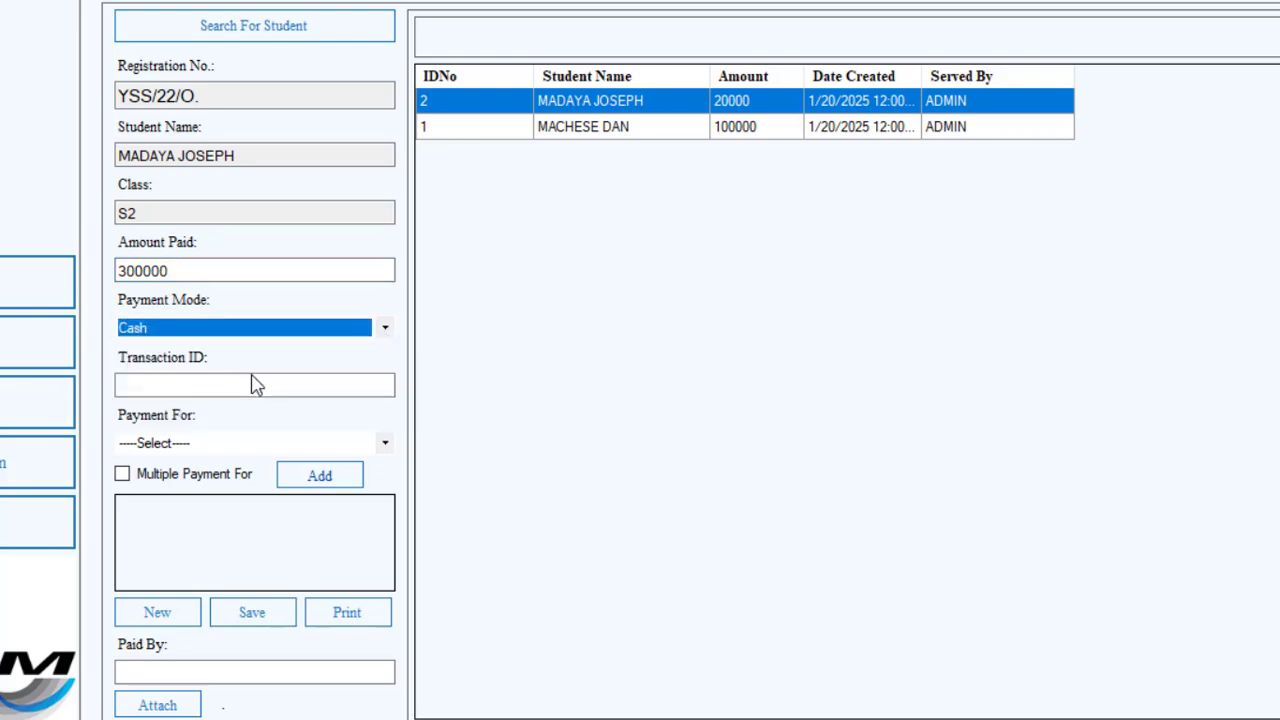
{"action": "left_click", "coordinate": [388, 329]}
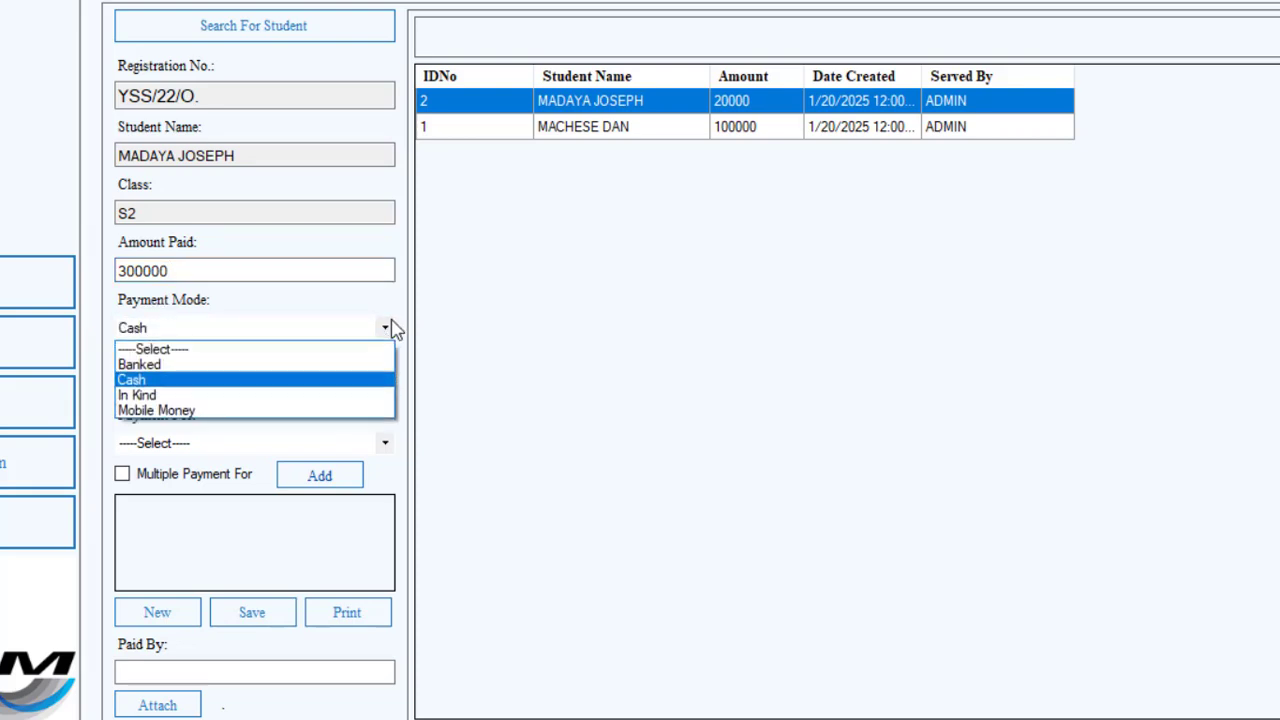
{"action": "left_click", "coordinate": [169, 366]}
{"action": "left_click", "coordinate": [143, 385]}
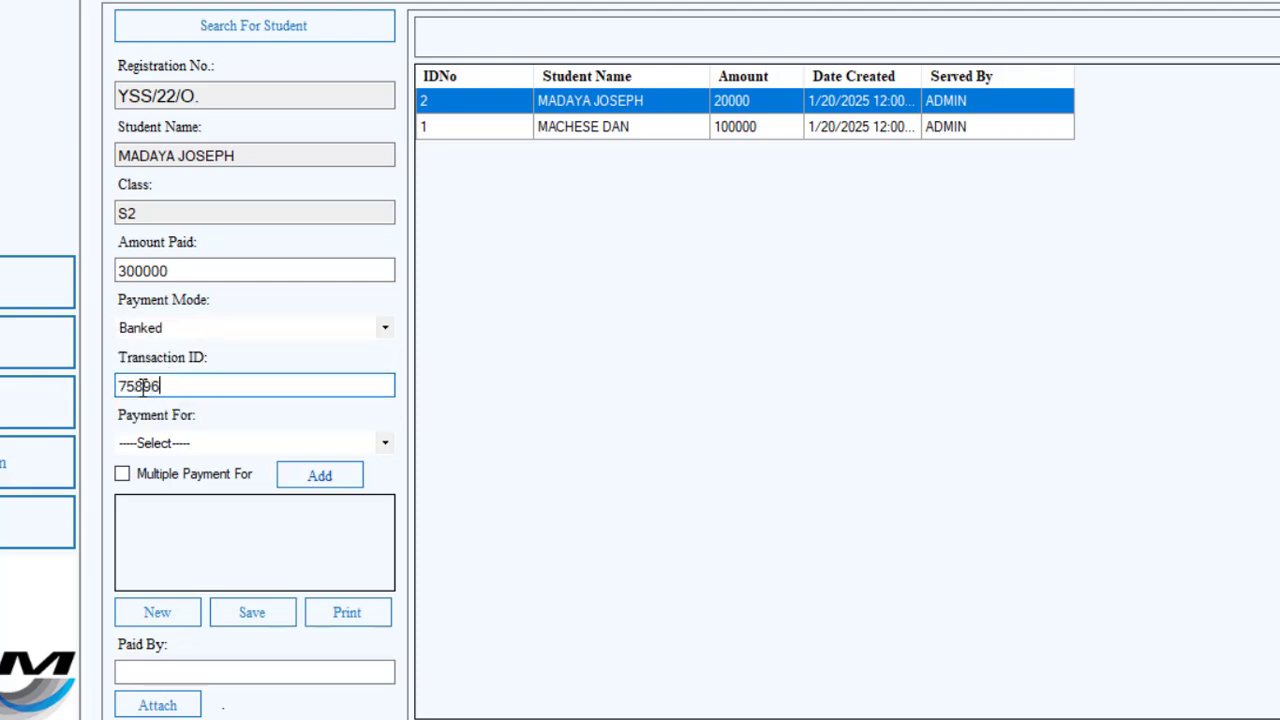
Enable multiple payment items, add School Uniform as an item, and set its amount to 35000.
{"action": "left_click", "coordinate": [385, 446]}
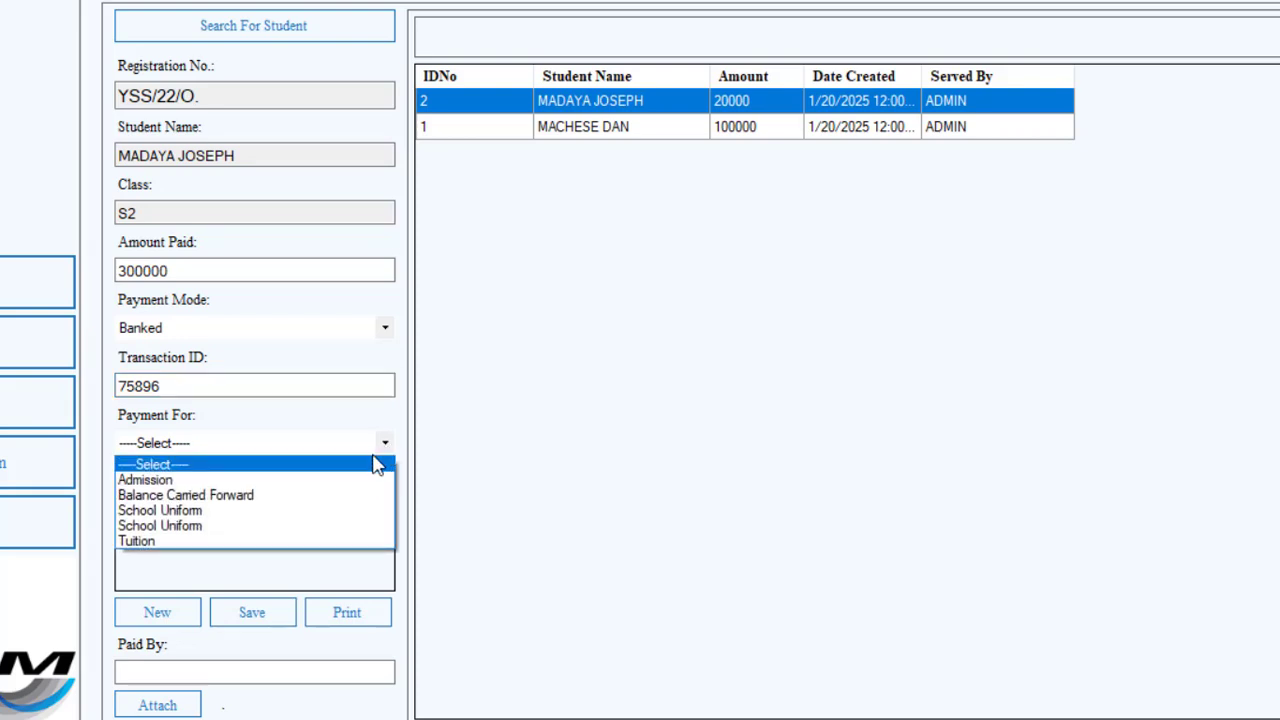
{"action": "left_click", "coordinate": [234, 512]}
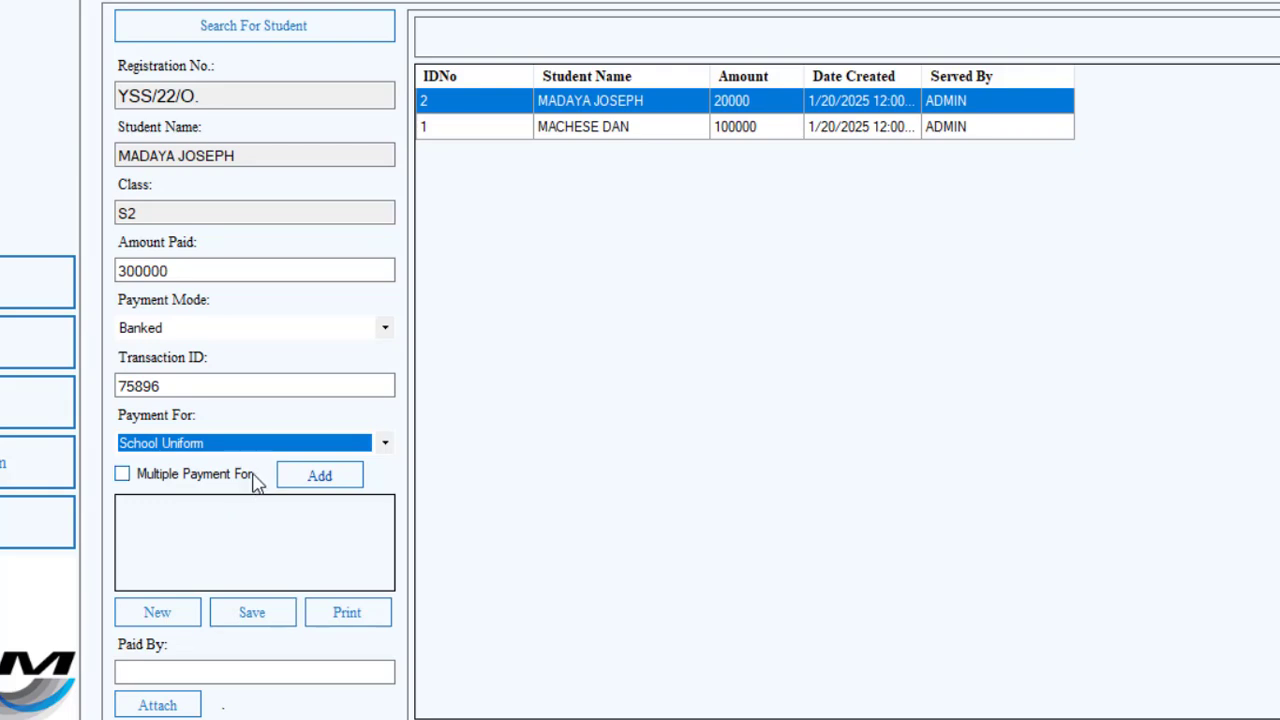
{"action": "left_click", "coordinate": [240, 480]}
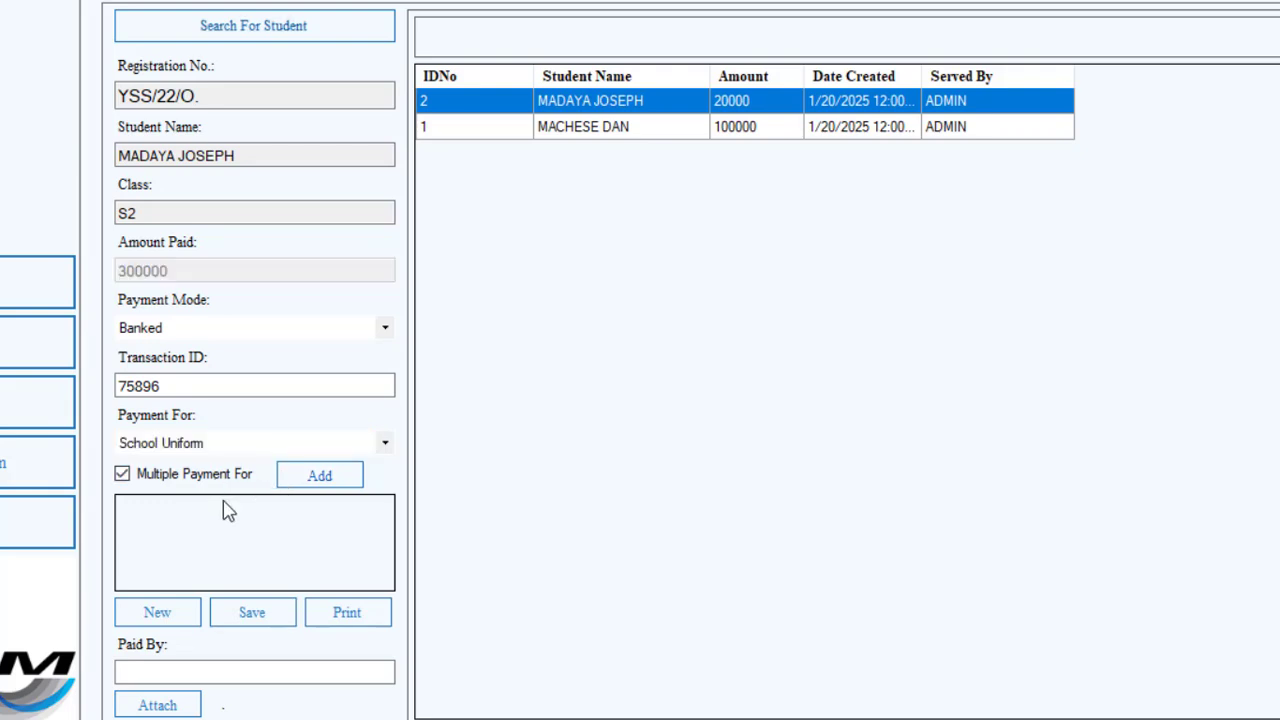
{"action": "left_click", "coordinate": [320, 478]}
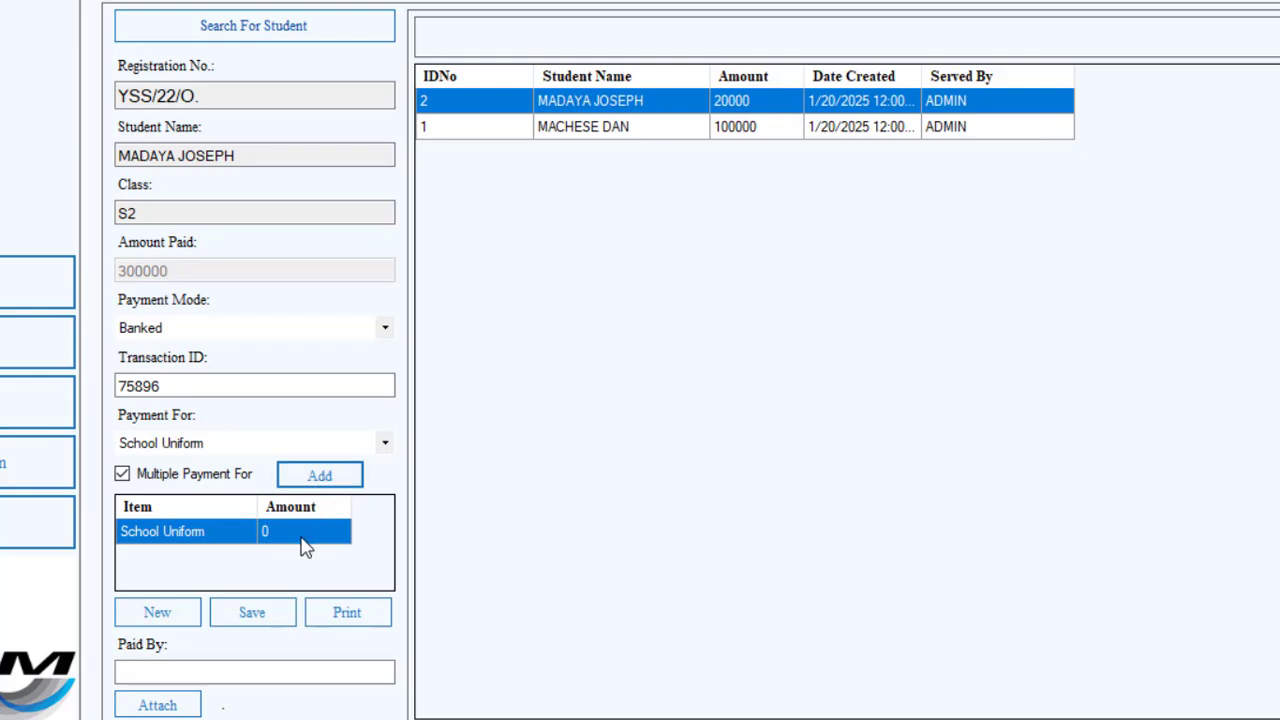
{"action": "left_click", "coordinate": [288, 532]}
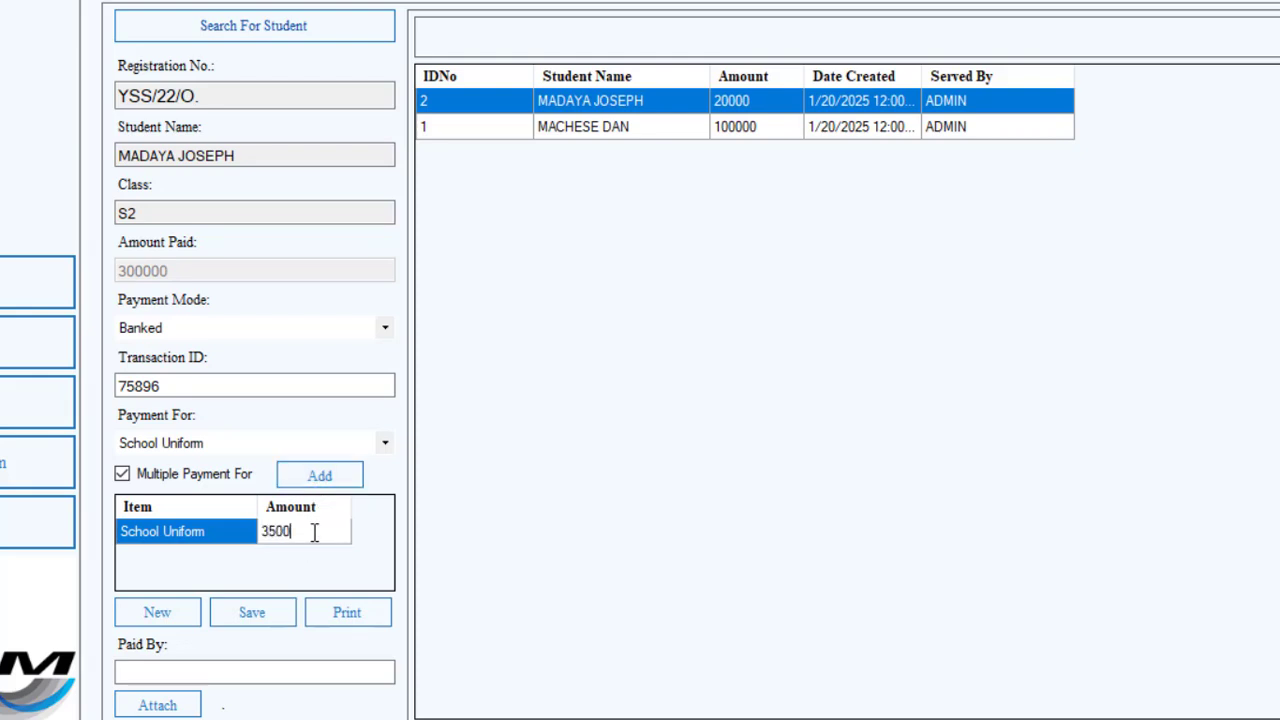
Add Tuition as a second payment item and select its amount cell.
{"action": "left_click", "coordinate": [384, 446]}
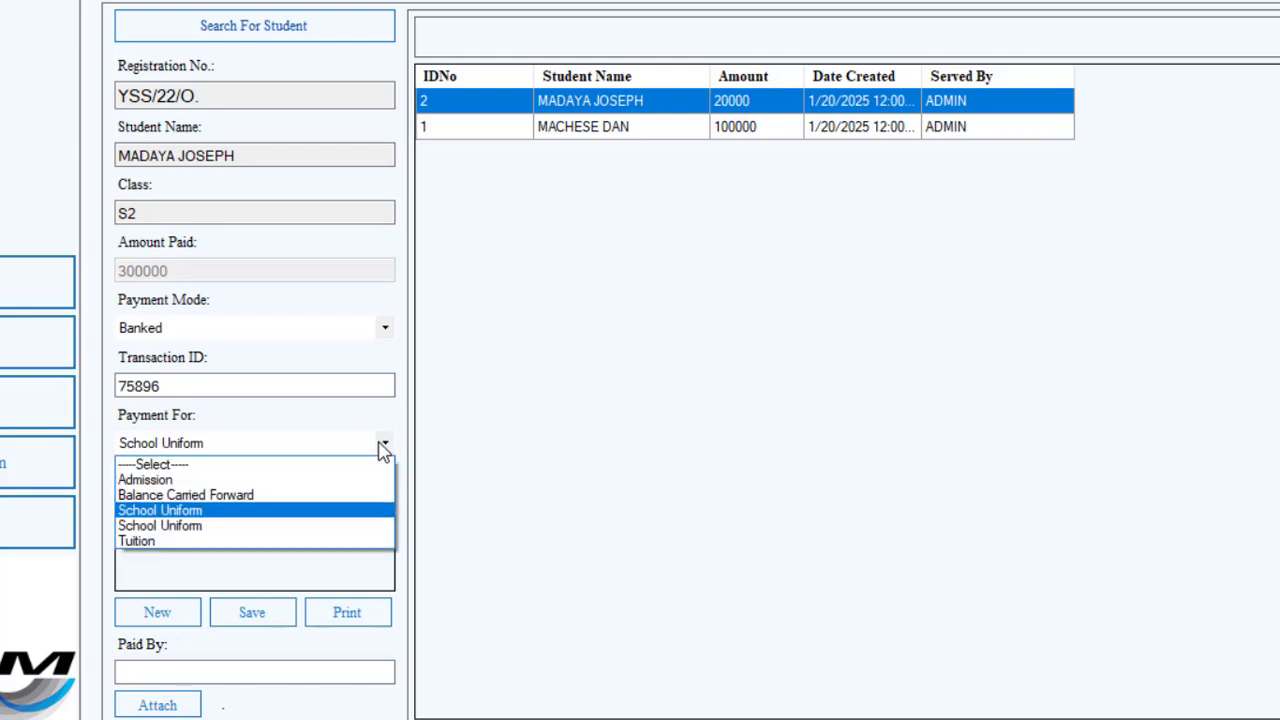
{"action": "left_click", "coordinate": [160, 541]}
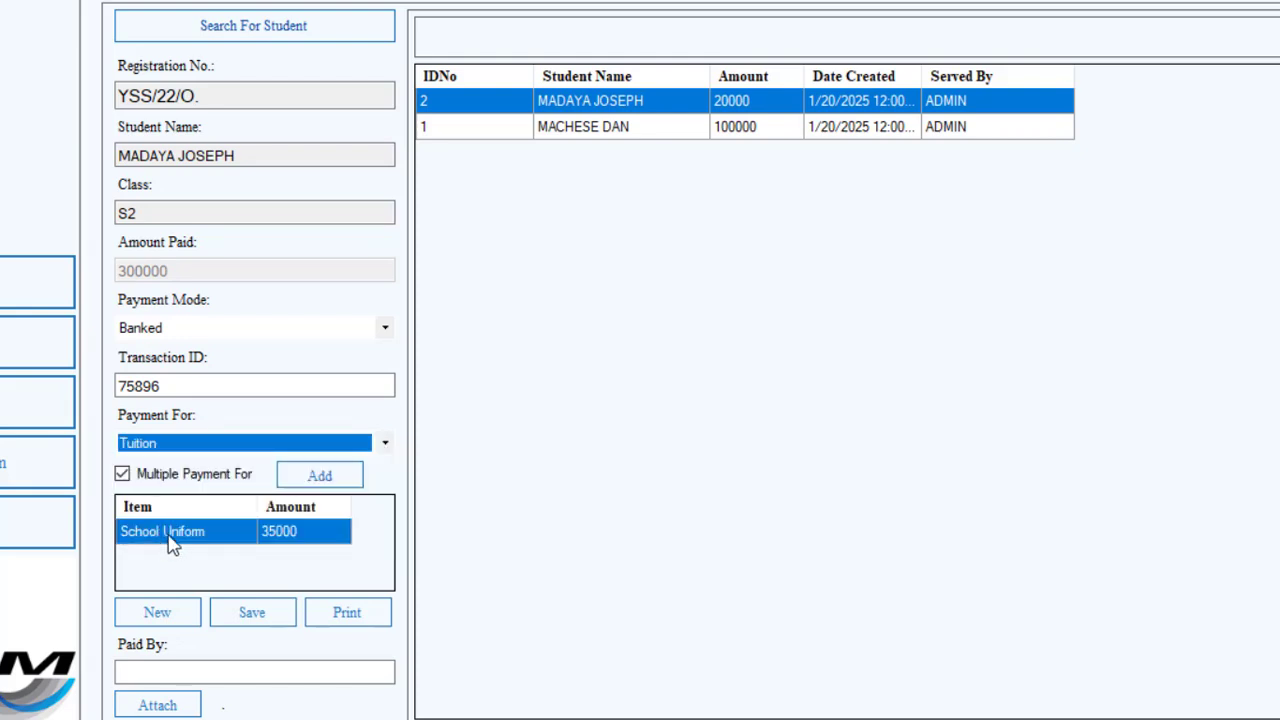
{"action": "left_click", "coordinate": [308, 478]}
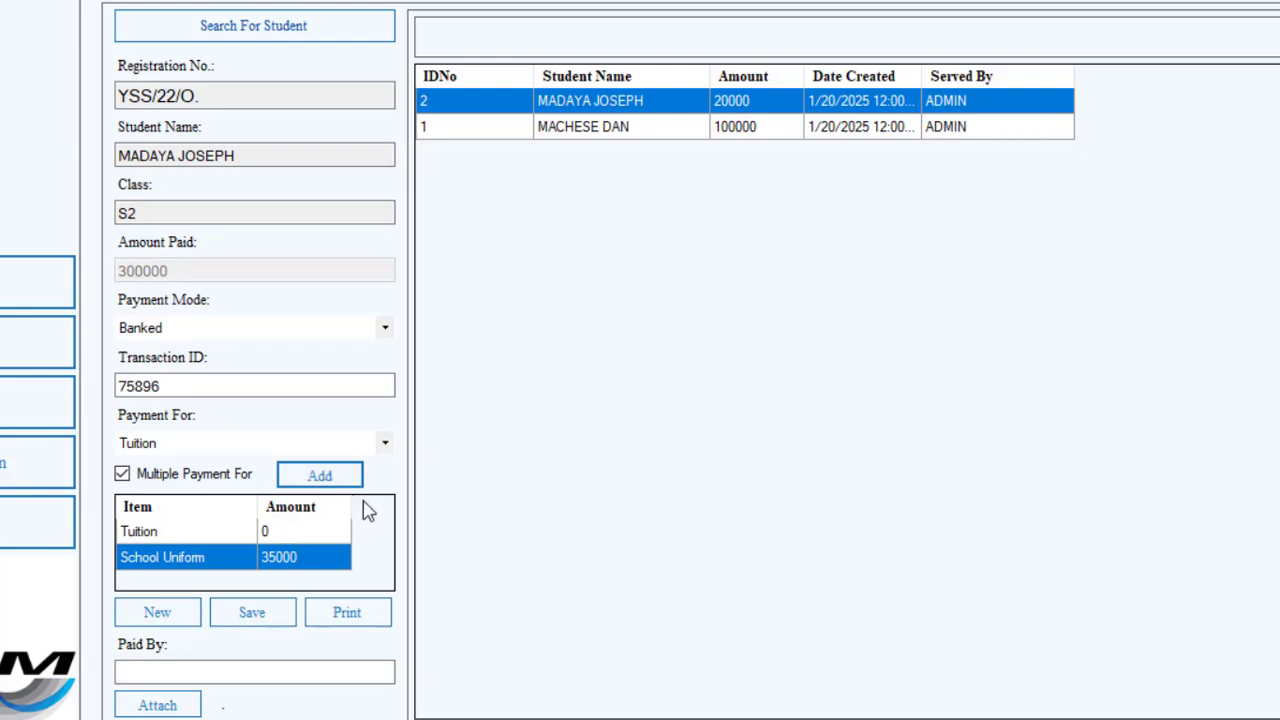
{"action": "left_click", "coordinate": [309, 539]}
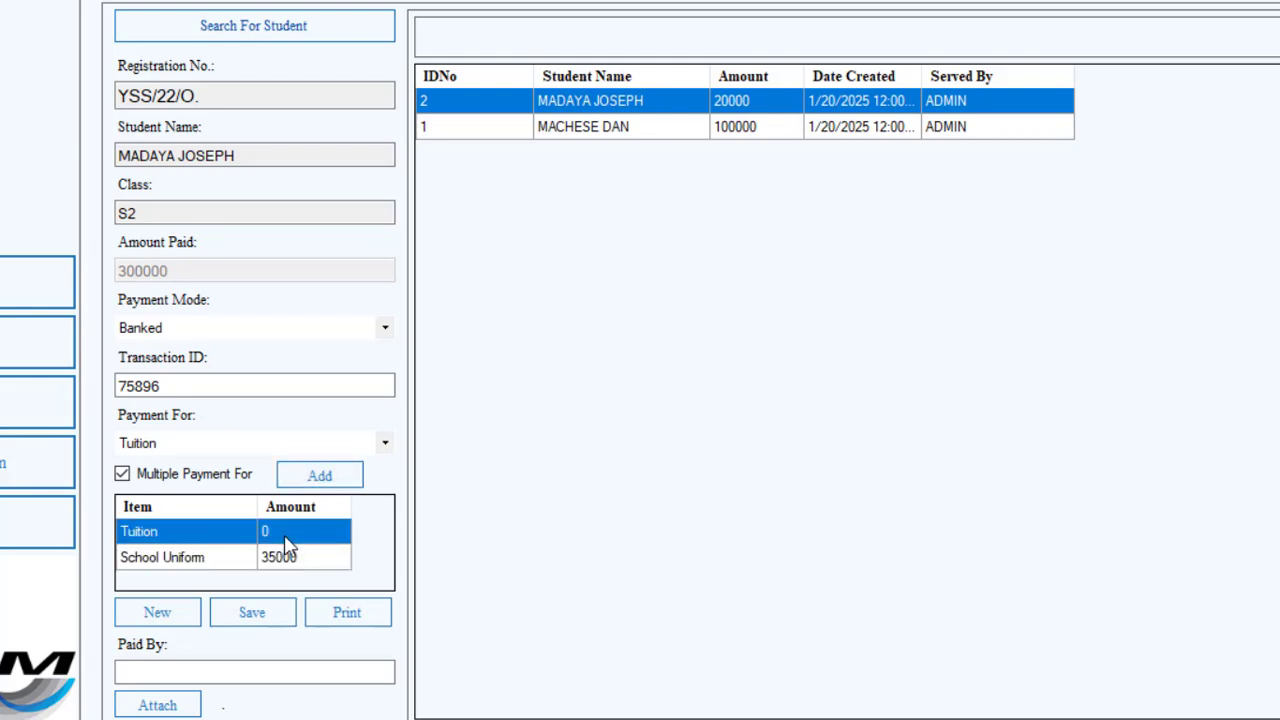
Enter the payer's name in the Paid By field.
{"action": "left_click", "coordinate": [220, 672]}
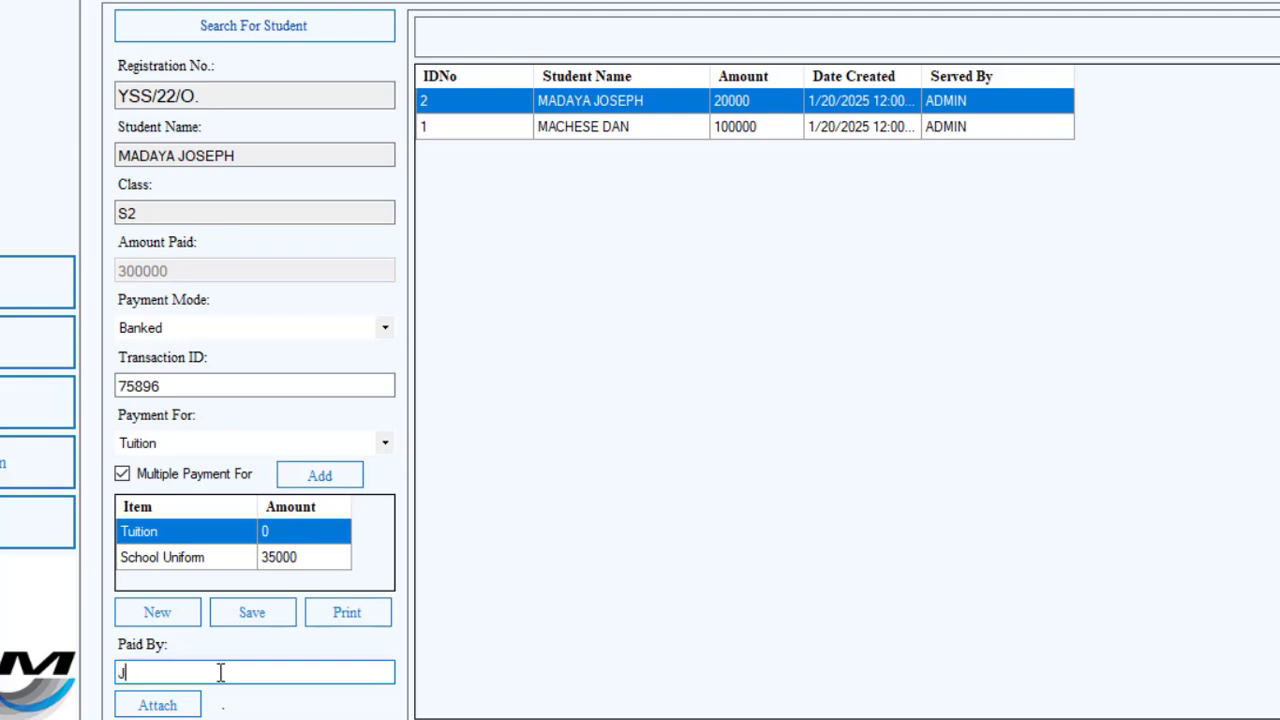
{"action": "type", "text": "Jos"}
{"action": "key", "text": "BackSpace"}
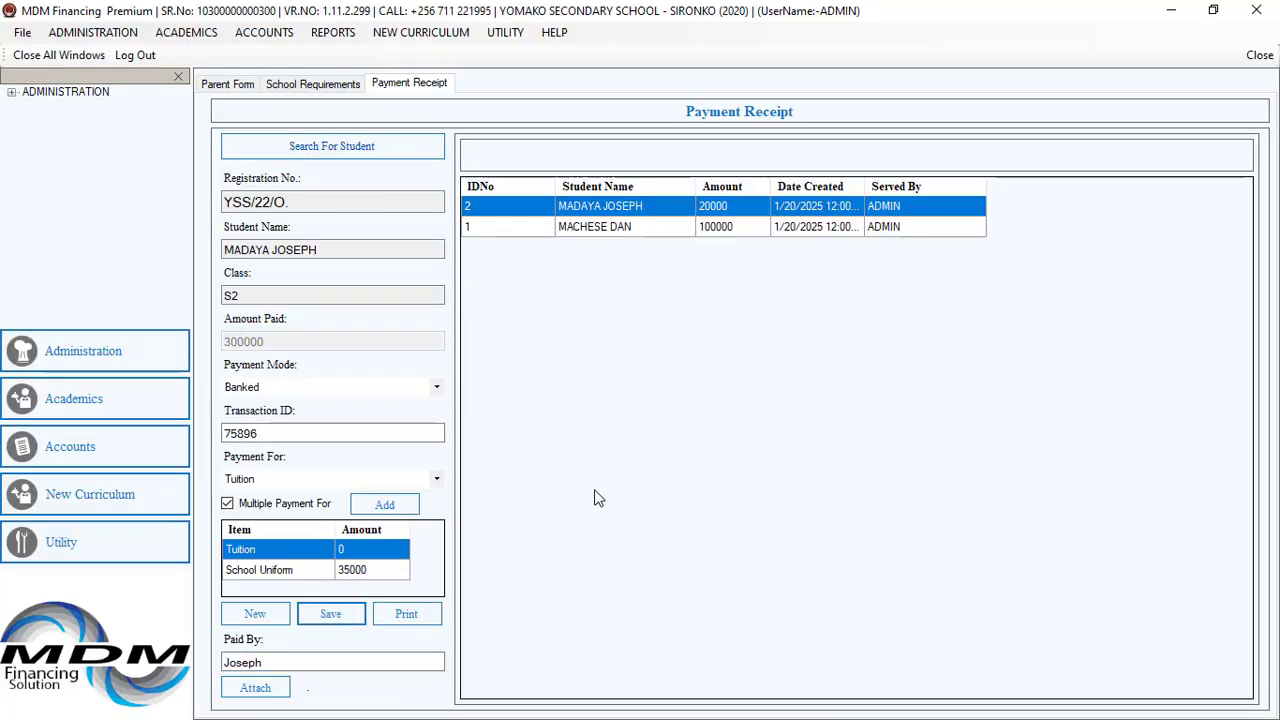
Set the Tuition item amount to 265000 and save the payment.
{"action": "left_click", "coordinate": [360, 549]}
{"action": "type", "text": "265000"}
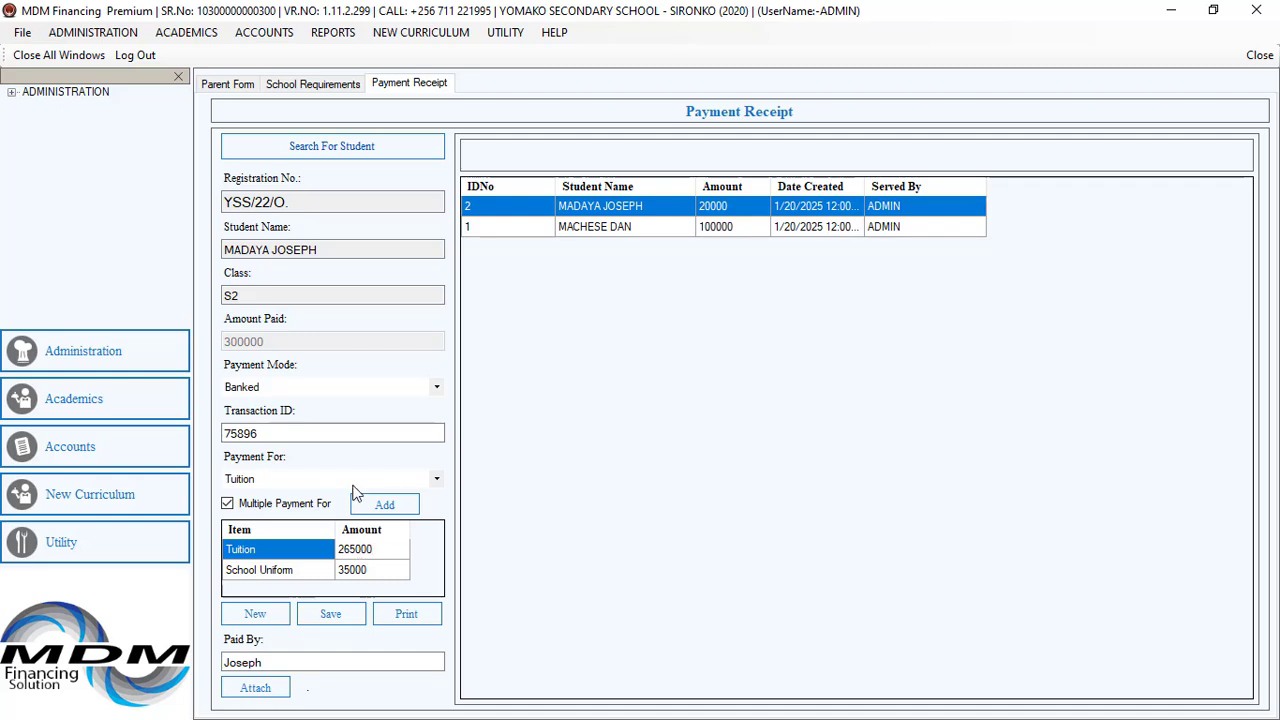
{"action": "left_click", "coordinate": [337, 617]}
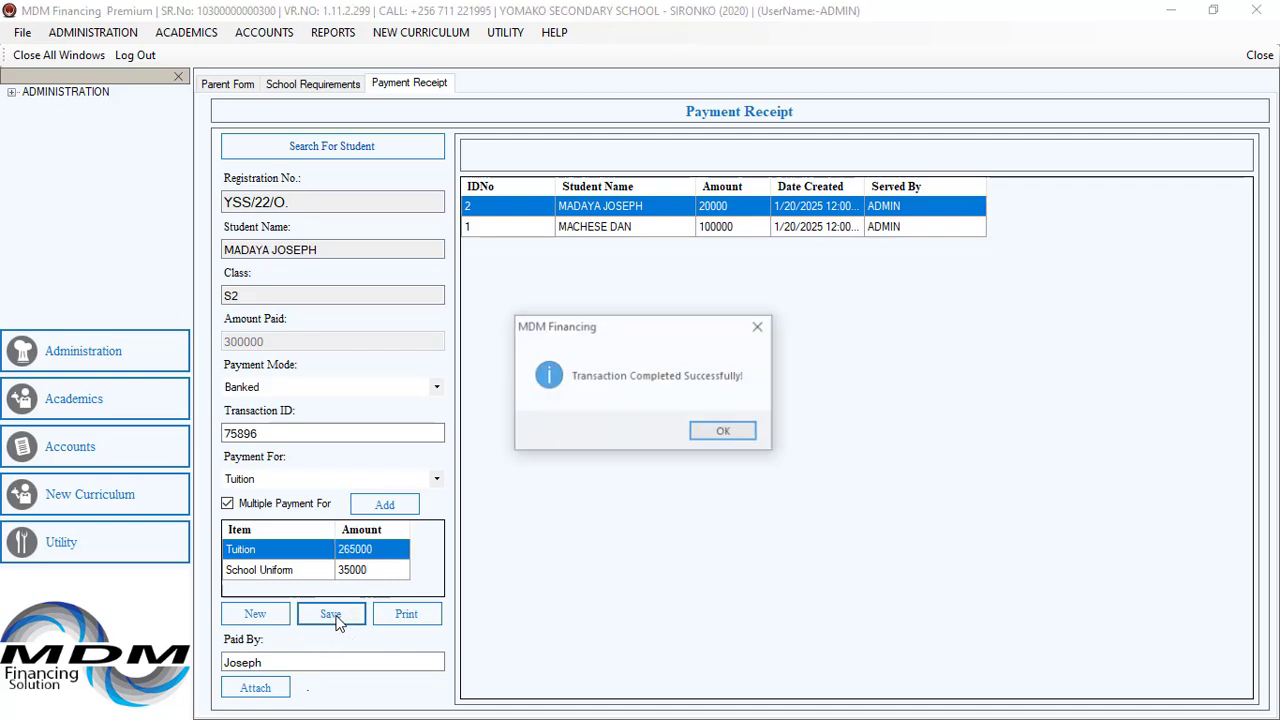
{"action": "left_click", "coordinate": [730, 433]}
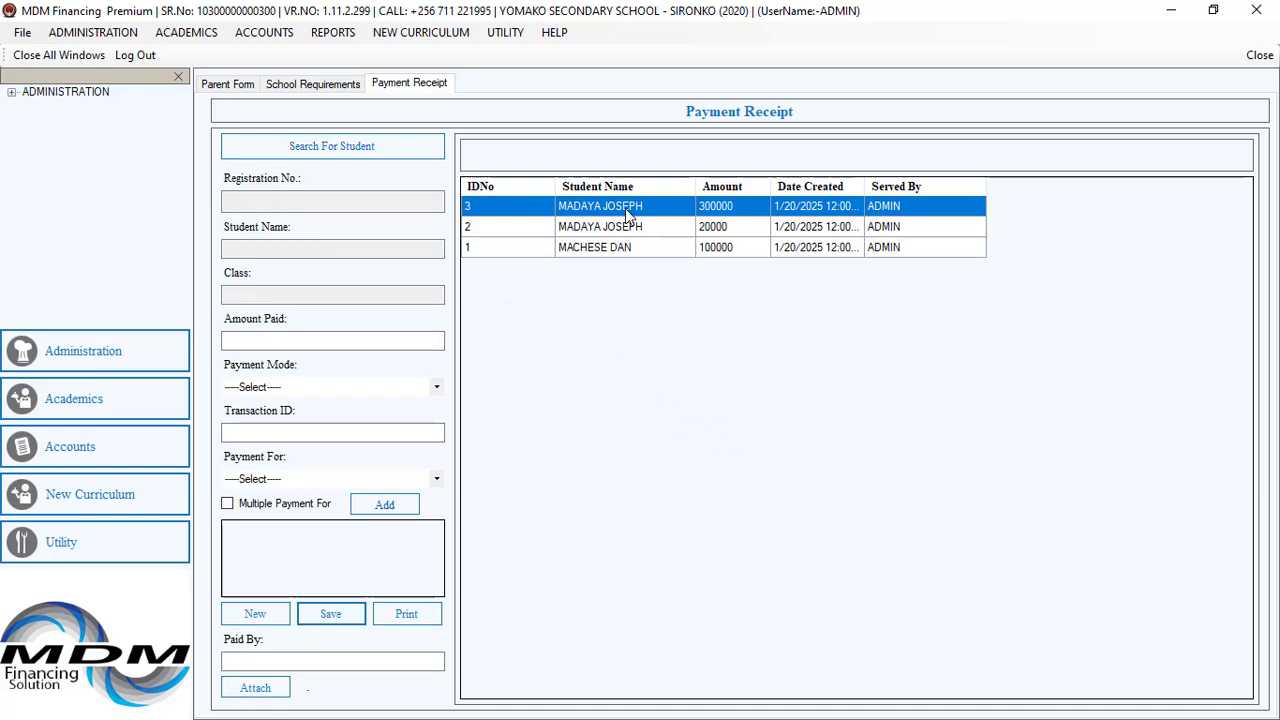
Open the new payment's receipt and close it.
{"action": "double_click", "coordinate": [628, 207]}
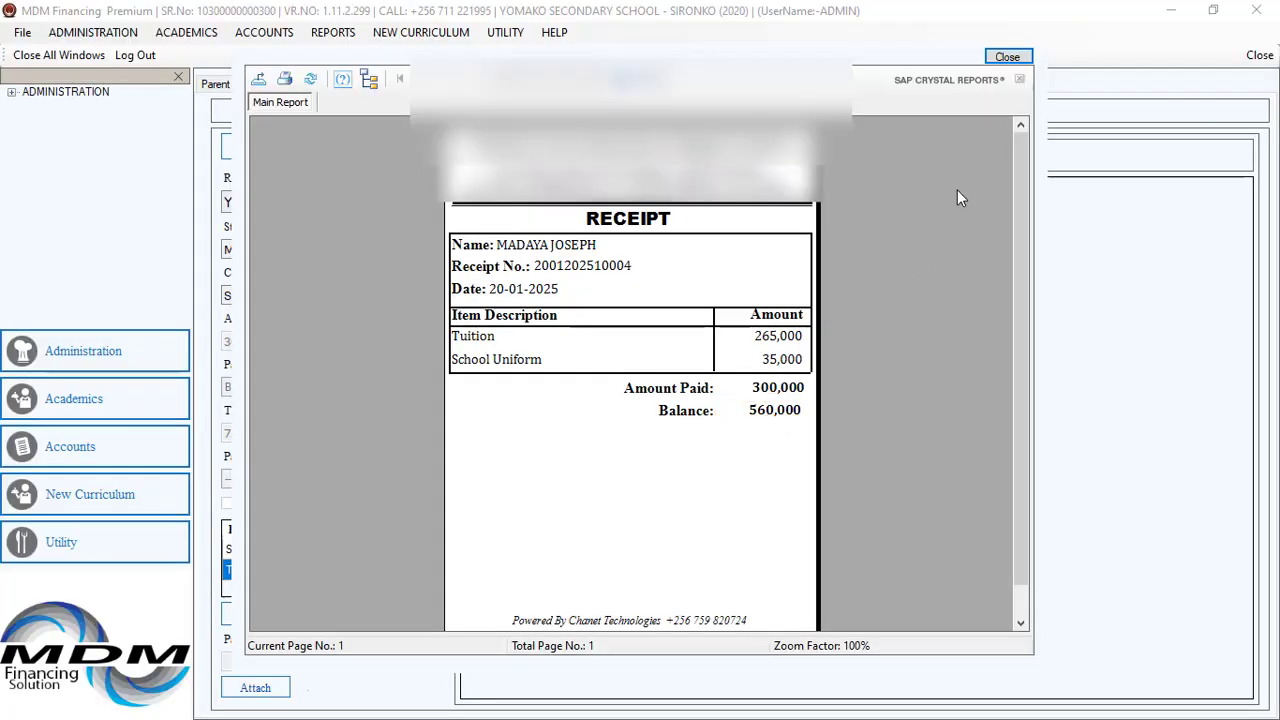
{"action": "left_click", "coordinate": [1005, 59]}
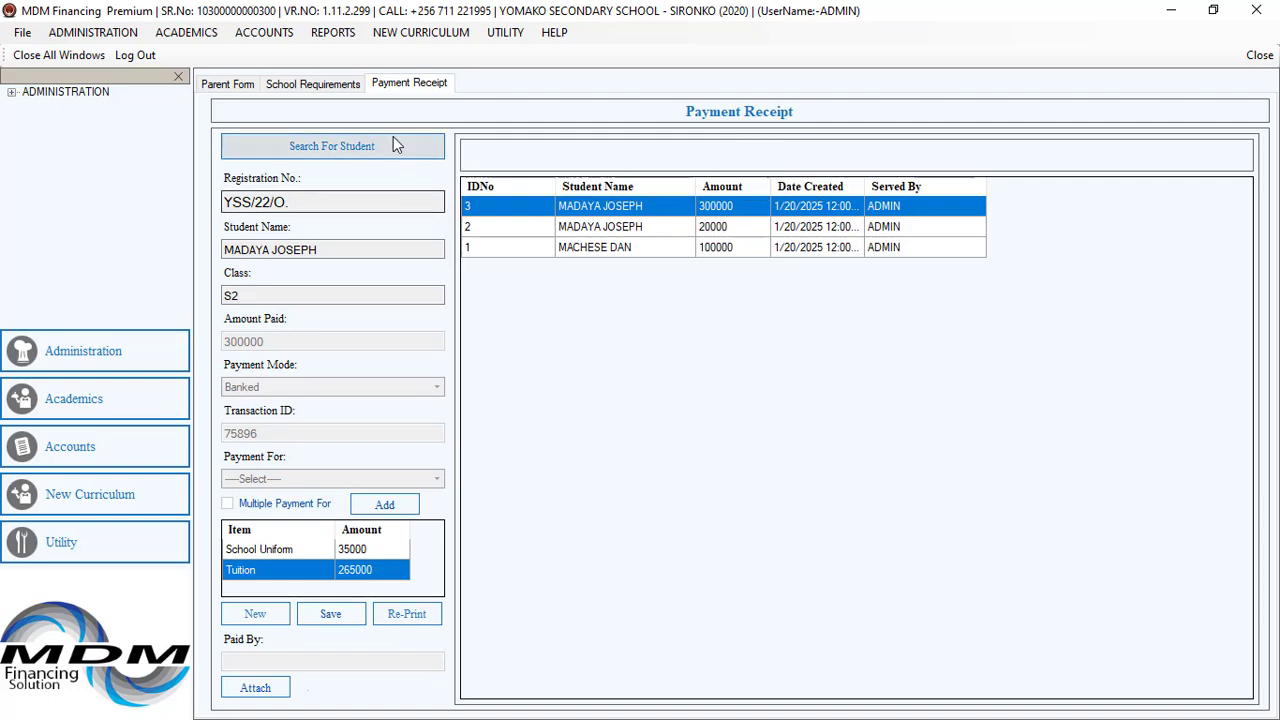
Open the Student Statement report and set its start date to 1/1/2025.
{"action": "left_click", "coordinate": [333, 33]}
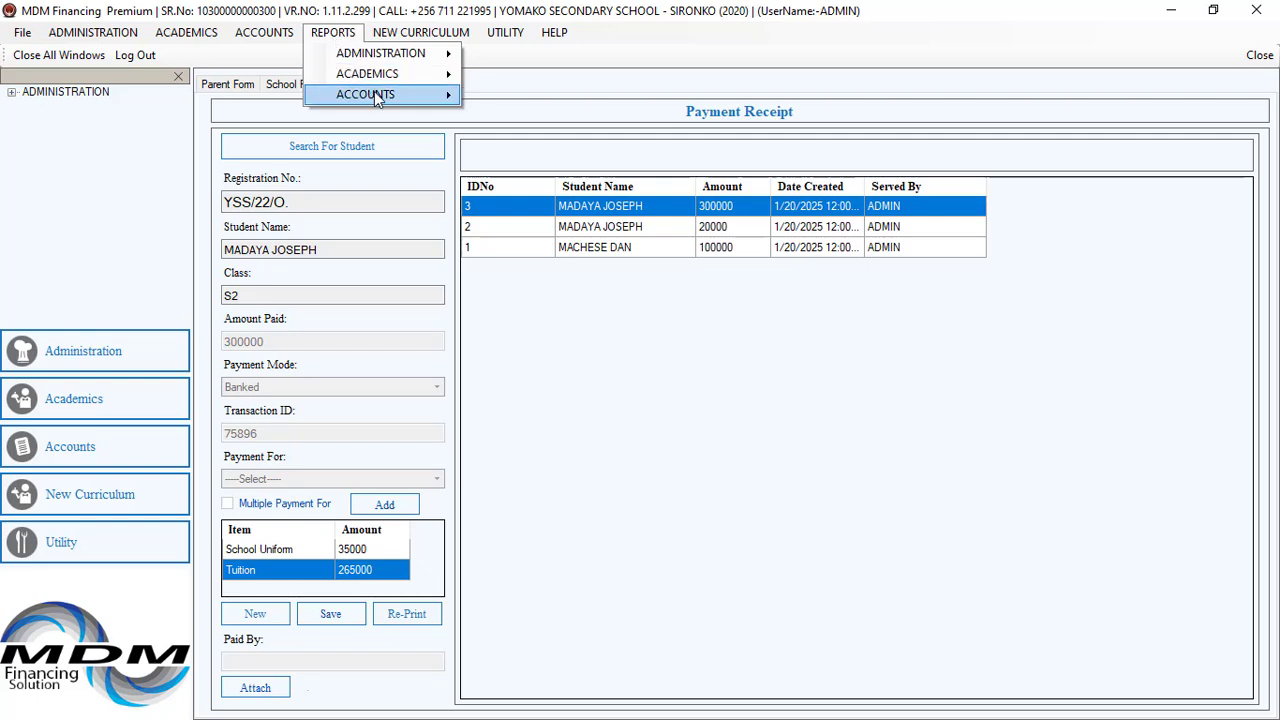
{"action": "mouse_move", "coordinate": [380, 95]}
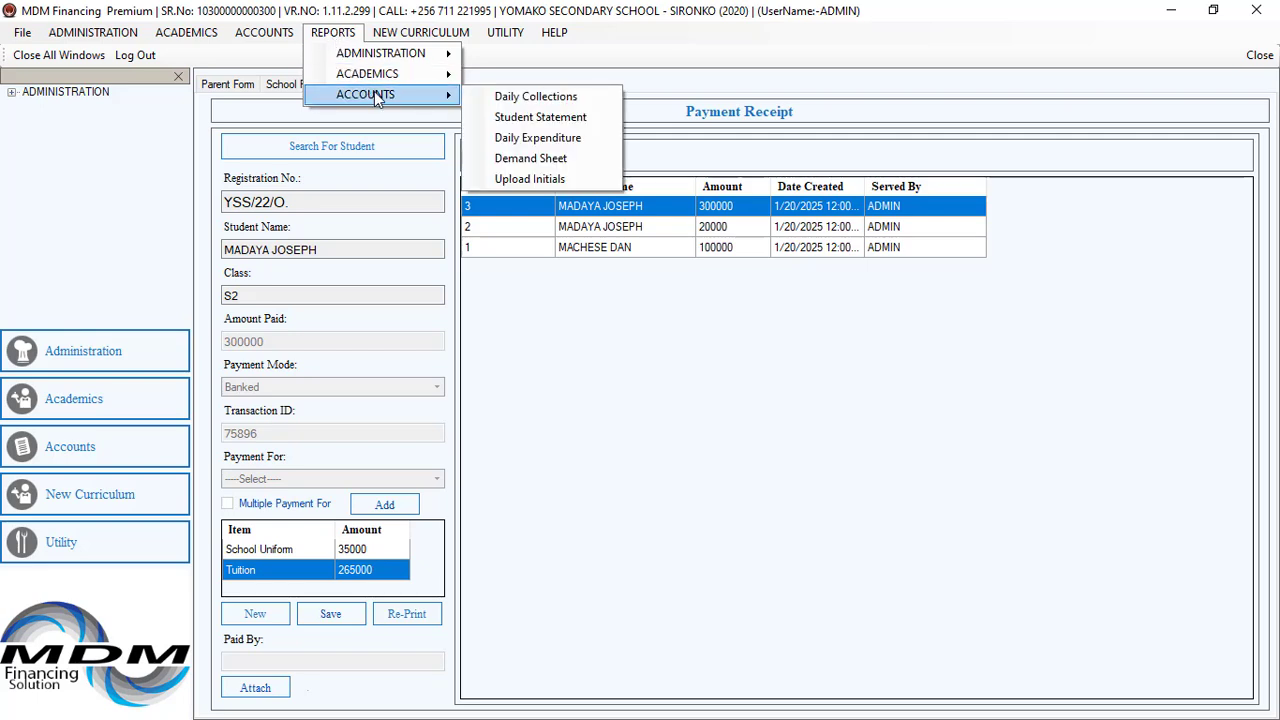
{"action": "left_click", "coordinate": [539, 118]}
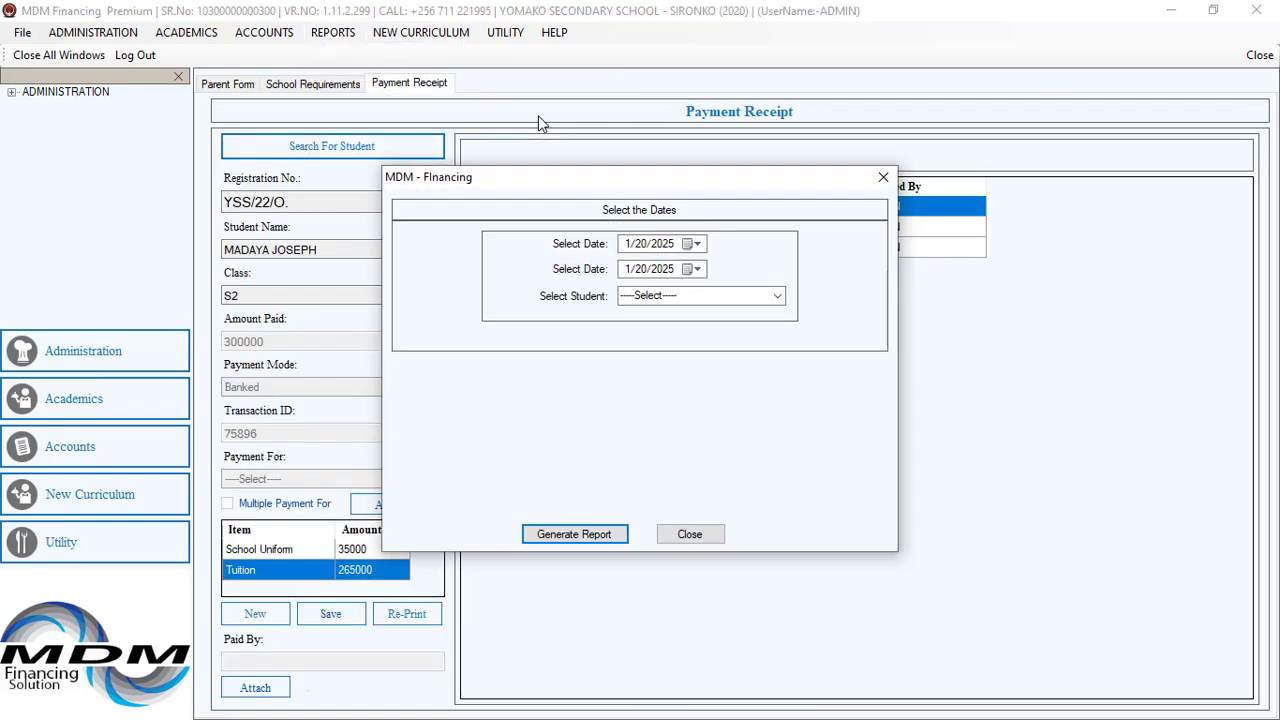
{"action": "left_click", "coordinate": [693, 246]}
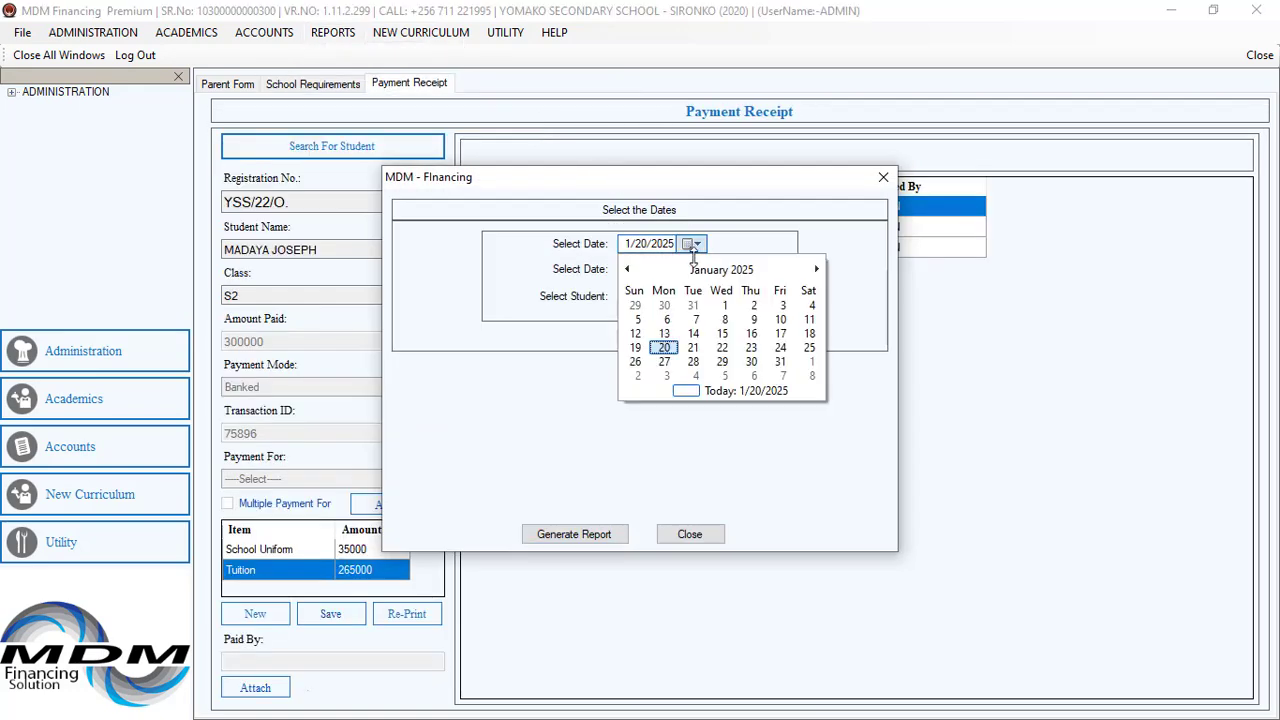
{"action": "left_click", "coordinate": [725, 305]}
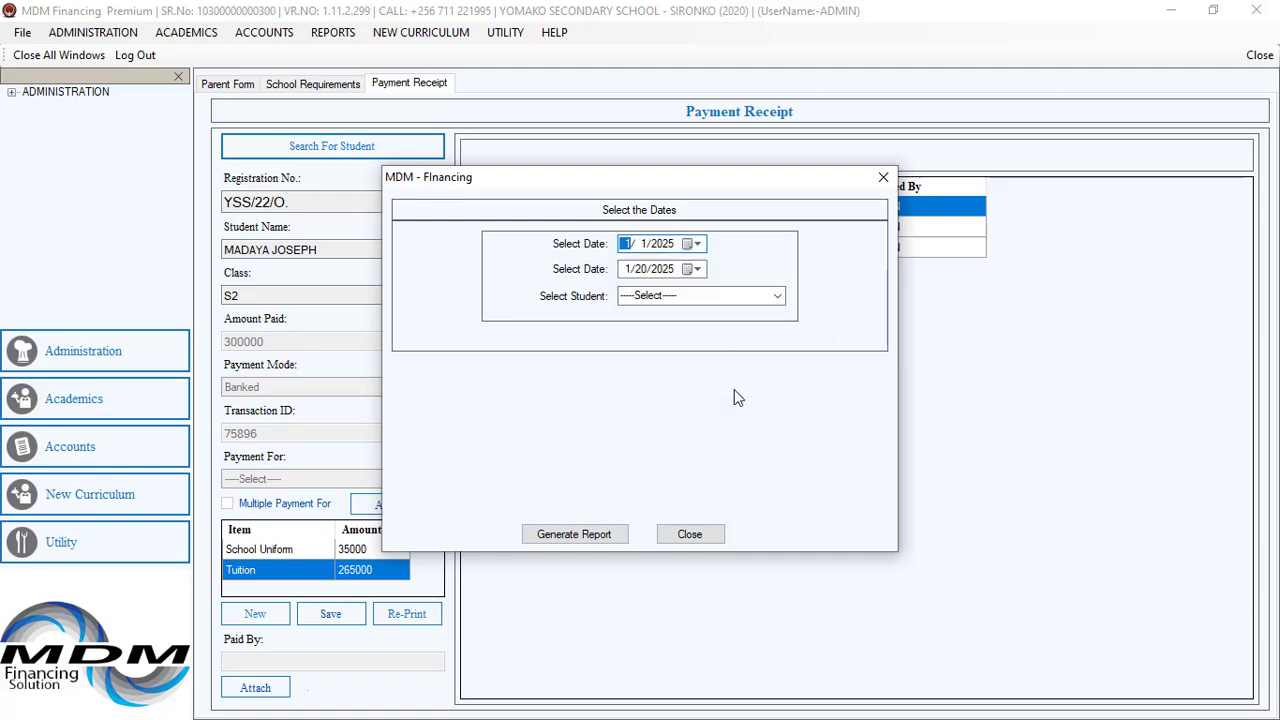
Select the same student for the statement and generate the report.
{"action": "left_click", "coordinate": [776, 298]}
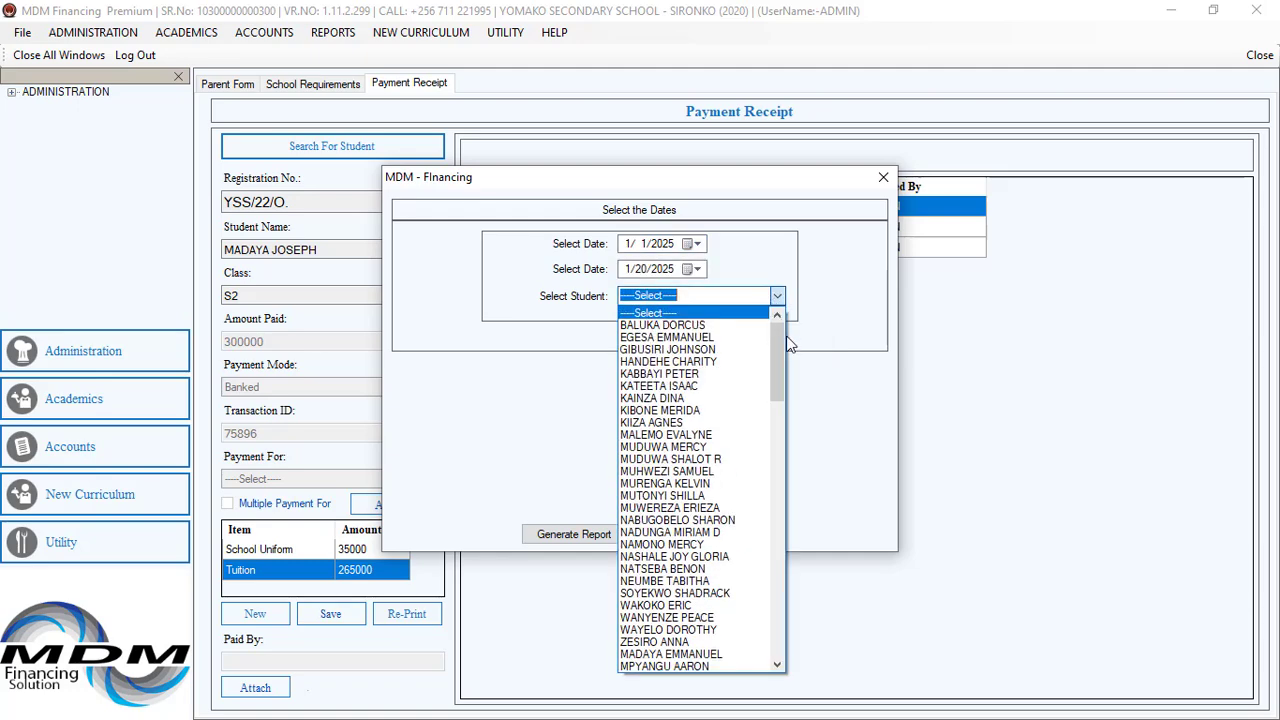
{"action": "mouse_move", "coordinate": [779, 358]}
{"action": "left_mouse_down"}
{"action": "mouse_move", "coordinate": [779, 369]}
{"action": "mouse_move", "coordinate": [779, 354]}
{"action": "left_mouse_up"}
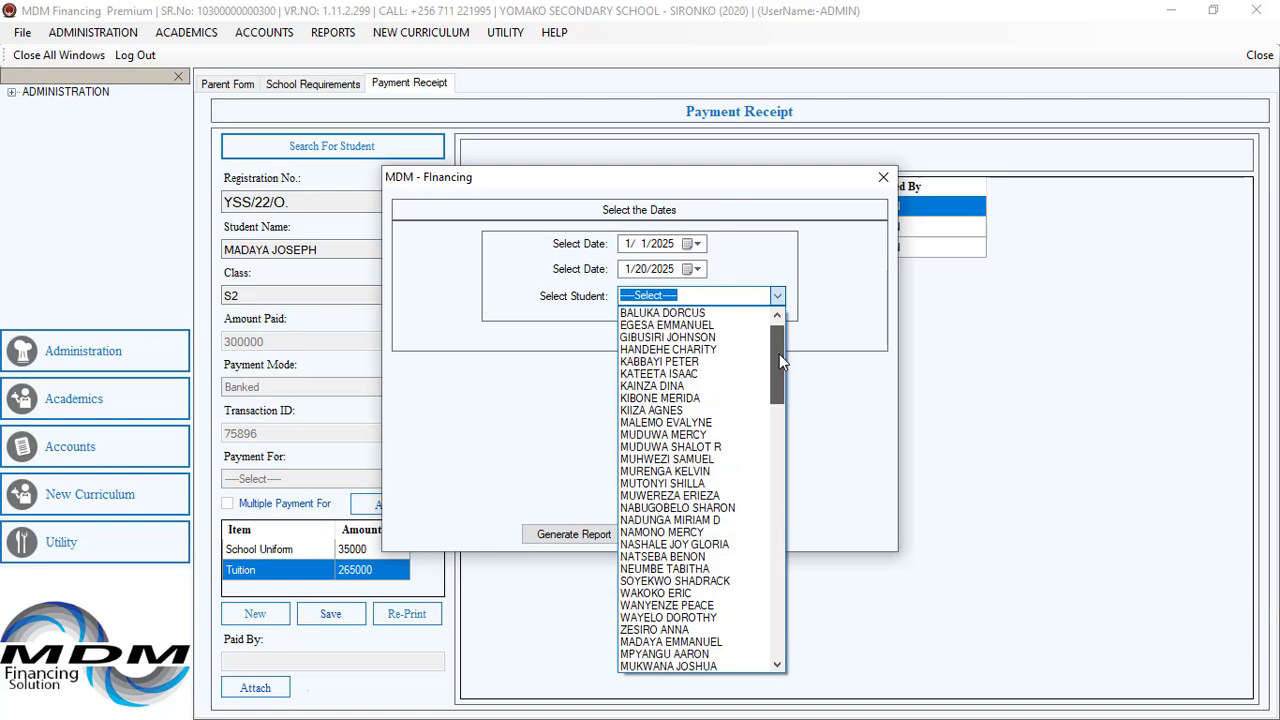
{"action": "left_click", "coordinate": [656, 665]}
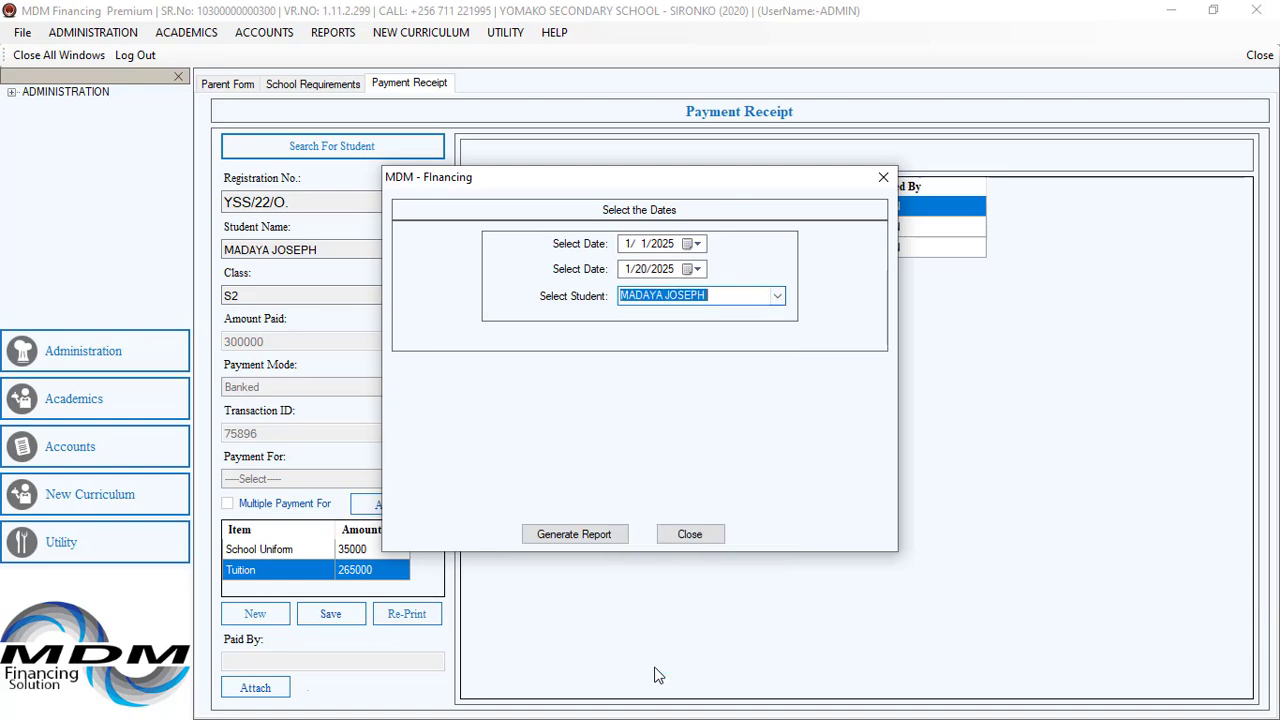
{"action": "left_click", "coordinate": [596, 537]}
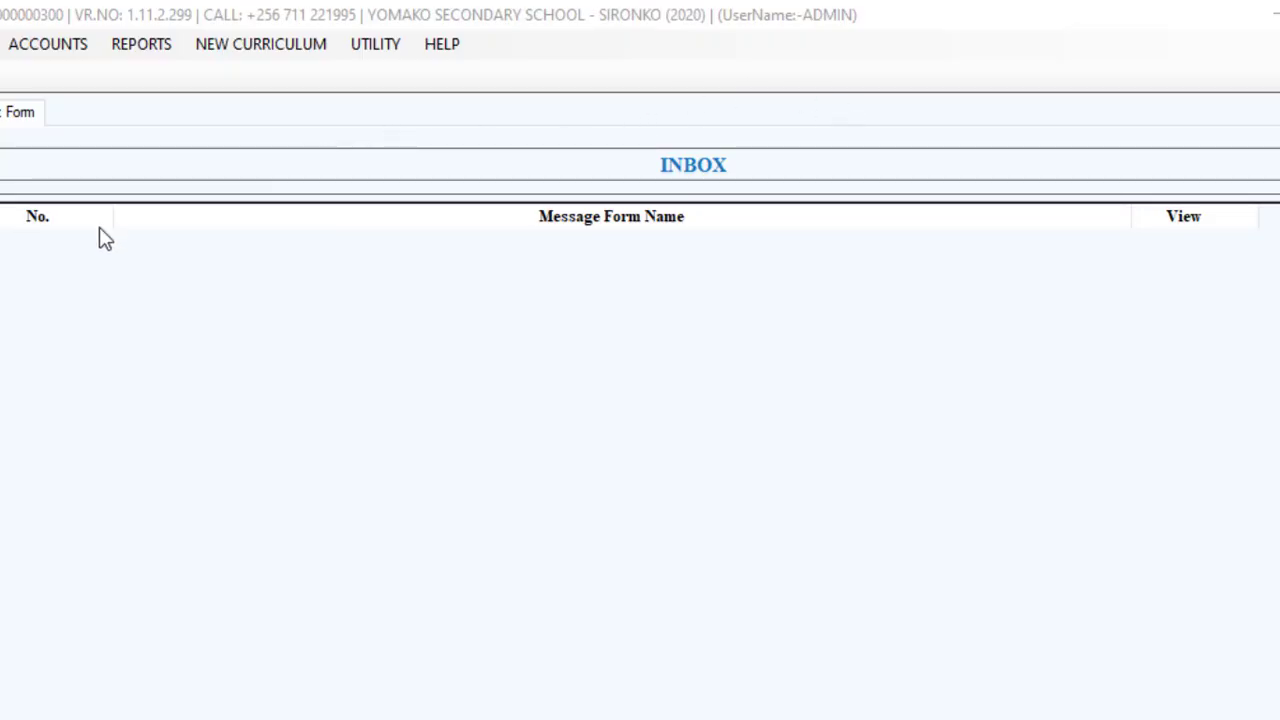
Open the Daily Collections report and generate it for 1/20/2025.
{"action": "left_click", "coordinate": [166, 48]}
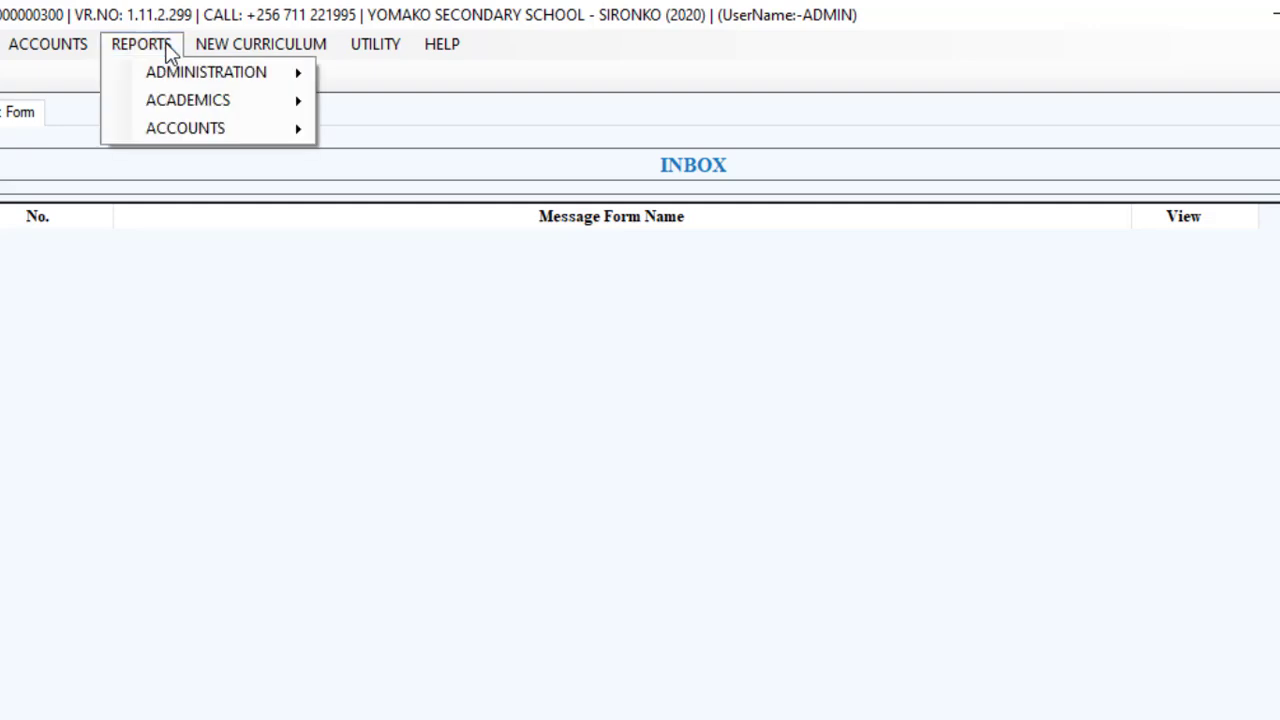
{"action": "mouse_move", "coordinate": [200, 127]}
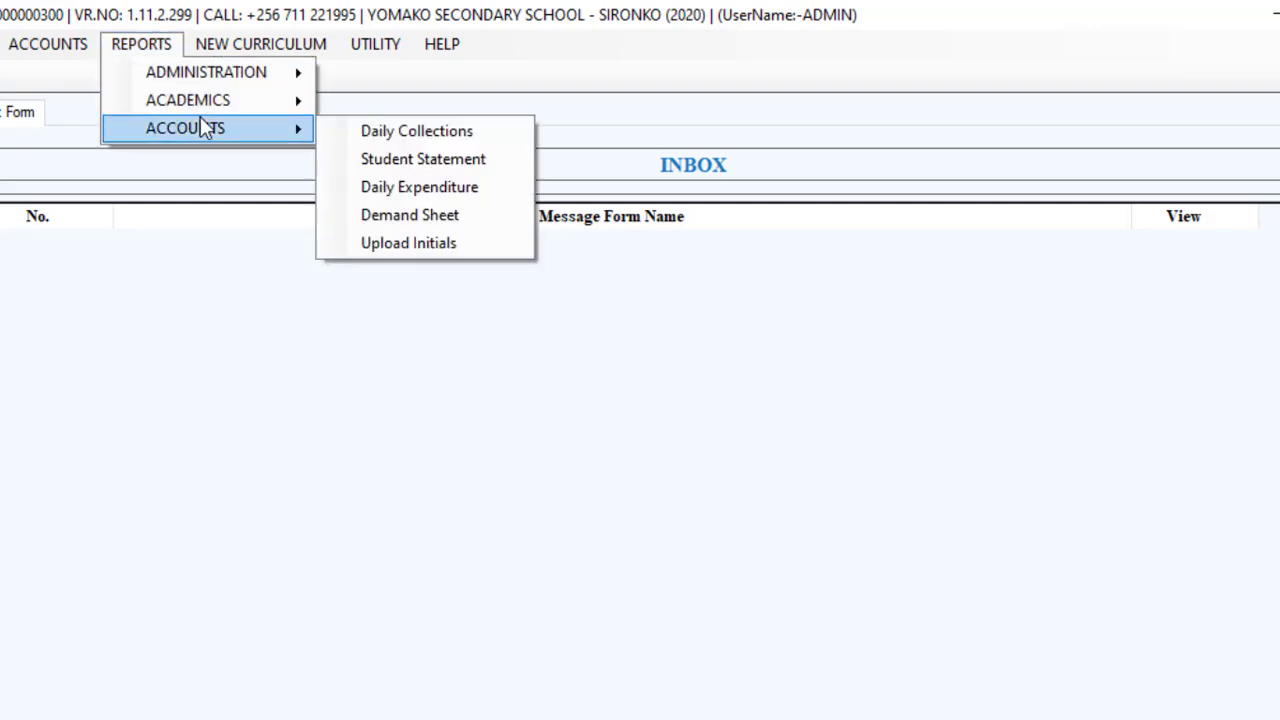
{"action": "left_click", "coordinate": [391, 133]}
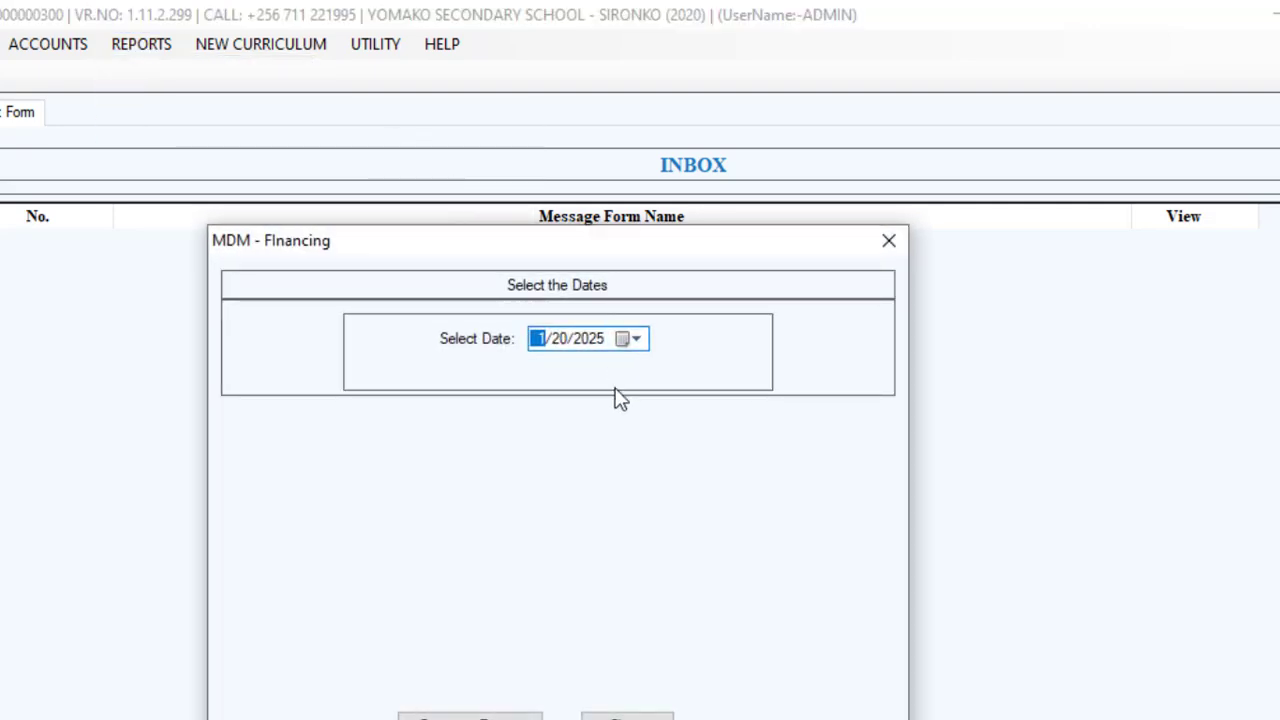
{"action": "left_click", "coordinate": [487, 712]}
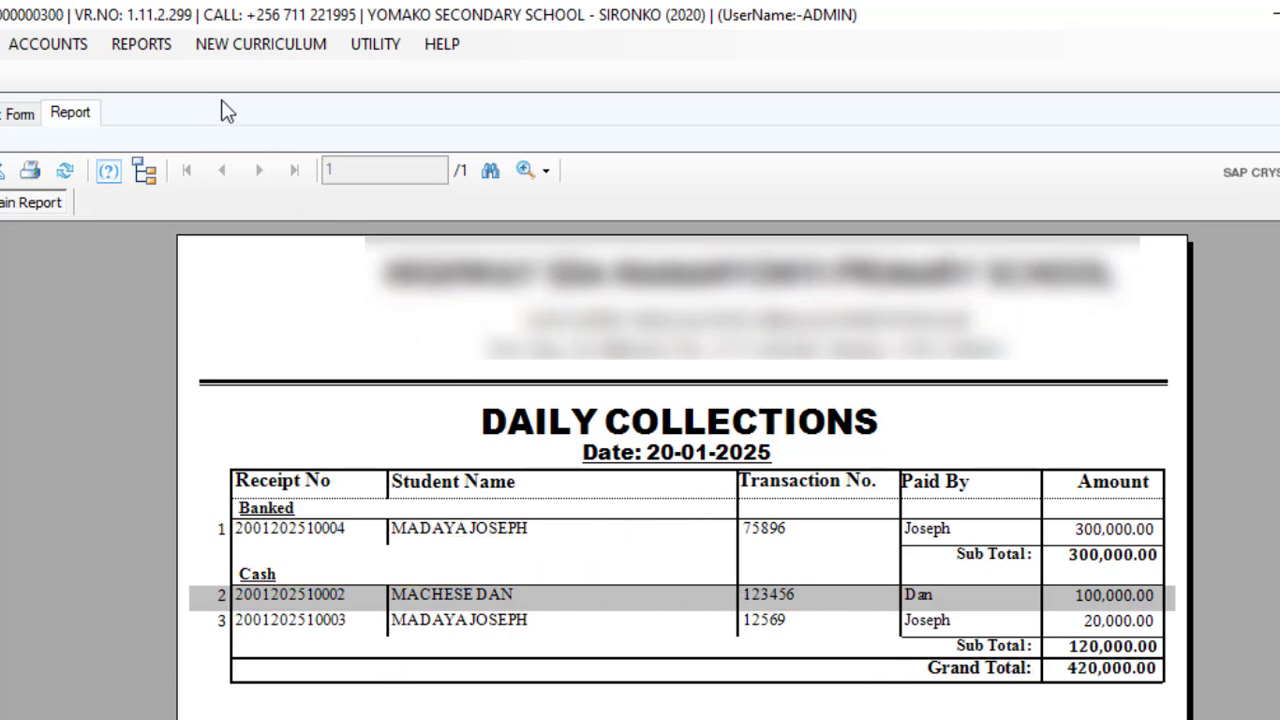
Open the Daily Expenditure report from the accounts reports and generate it.
{"action": "left_click", "coordinate": [162, 52]}
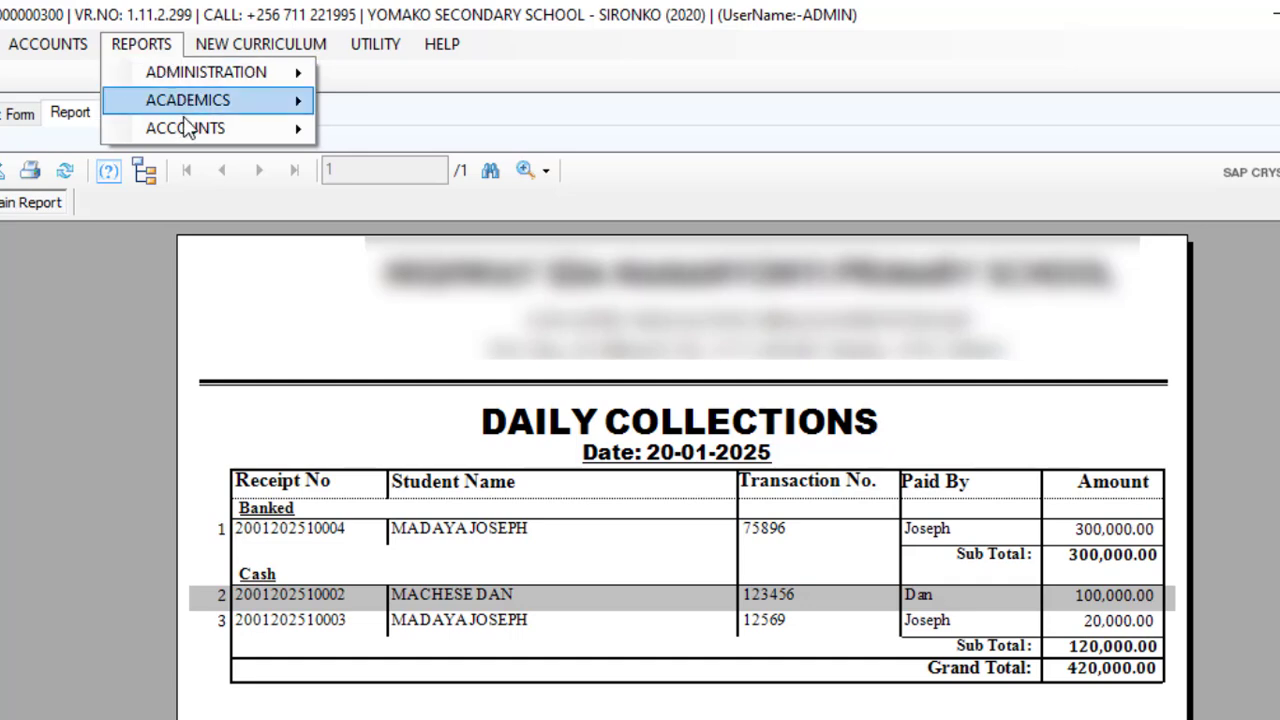
{"action": "mouse_move", "coordinate": [192, 130]}
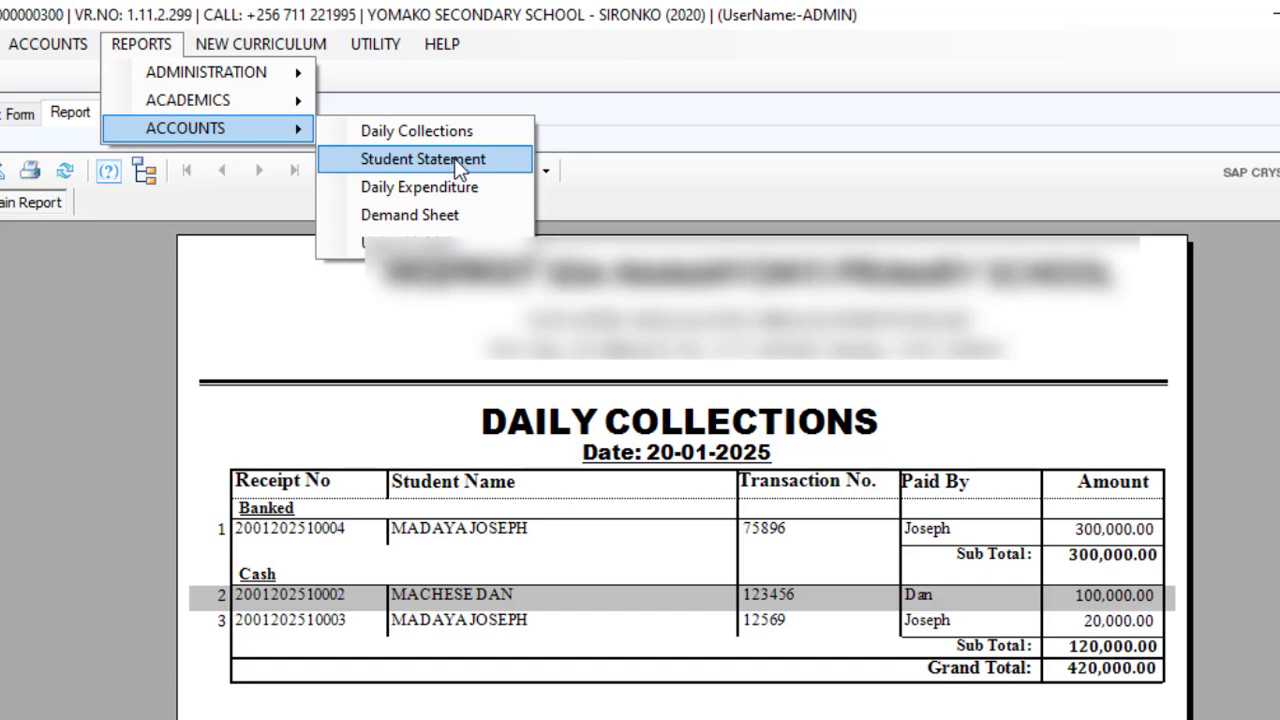
{"action": "left_click", "coordinate": [422, 190]}
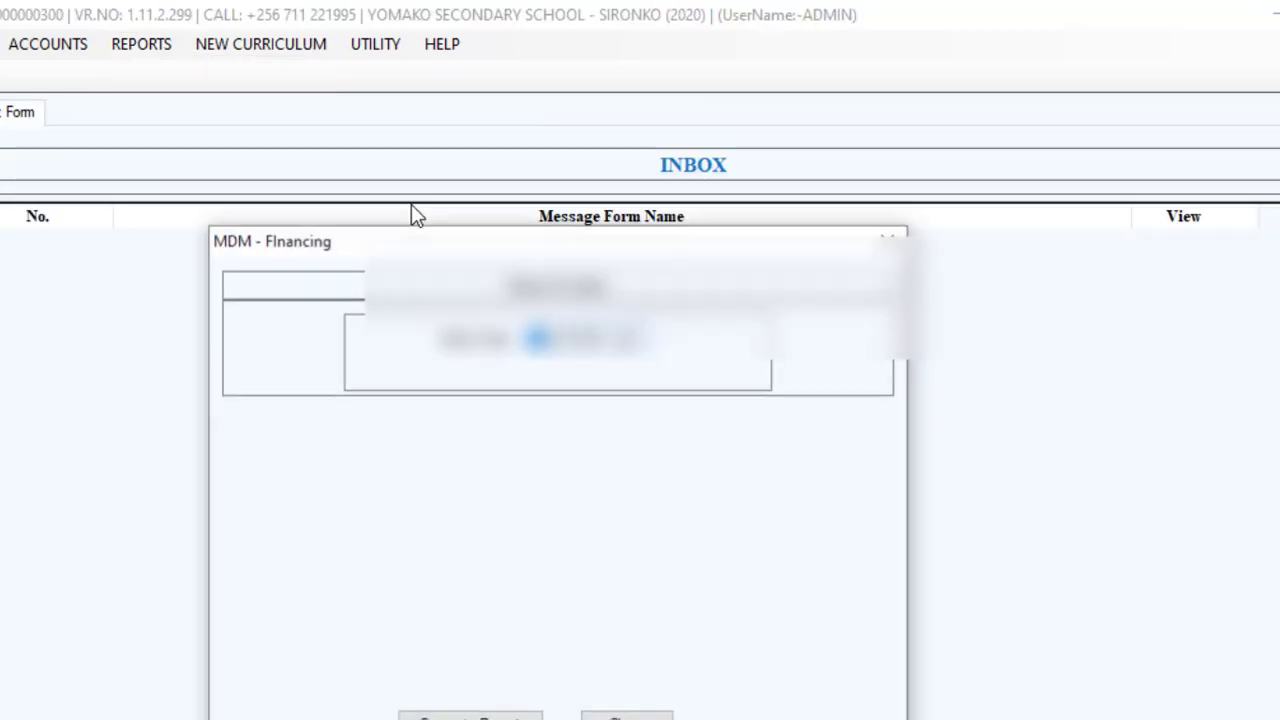
{"action": "left_click", "coordinate": [470, 715]}
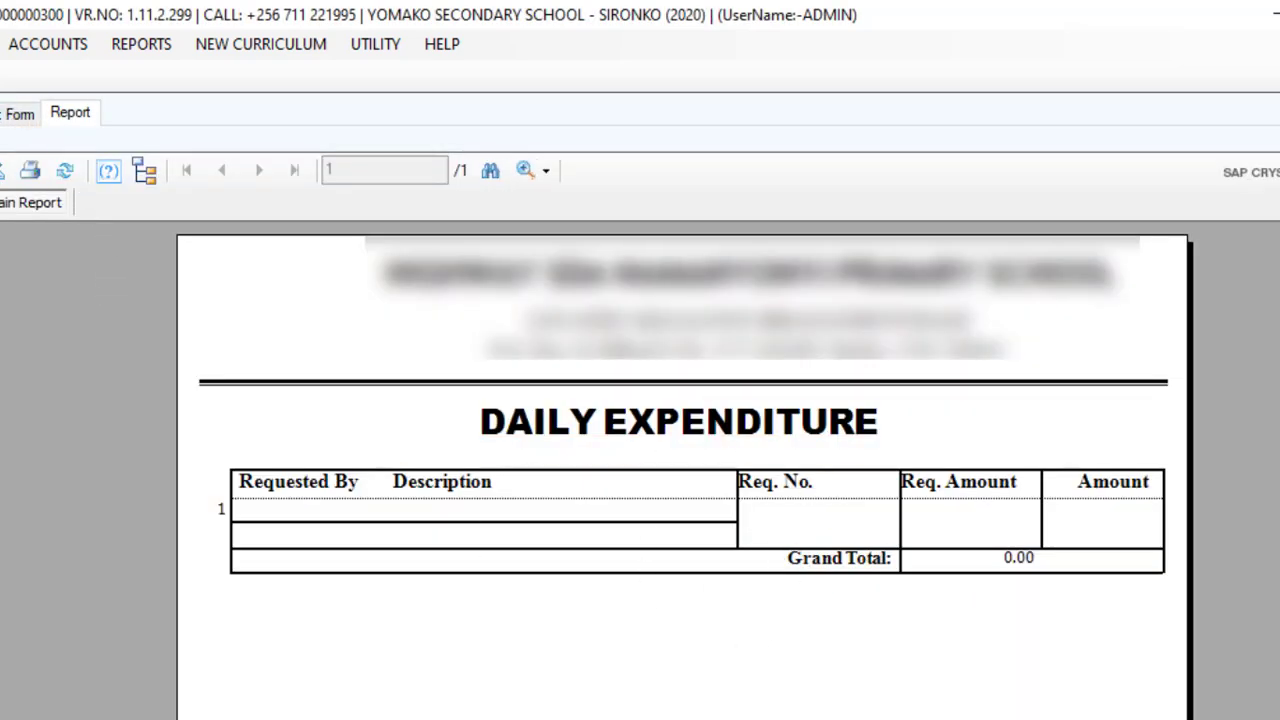
Open Petty Cash Expenditure, choose Petty Cash as the source account and enter requisition number 8965.
{"action": "left_click", "coordinate": [43, 47]}
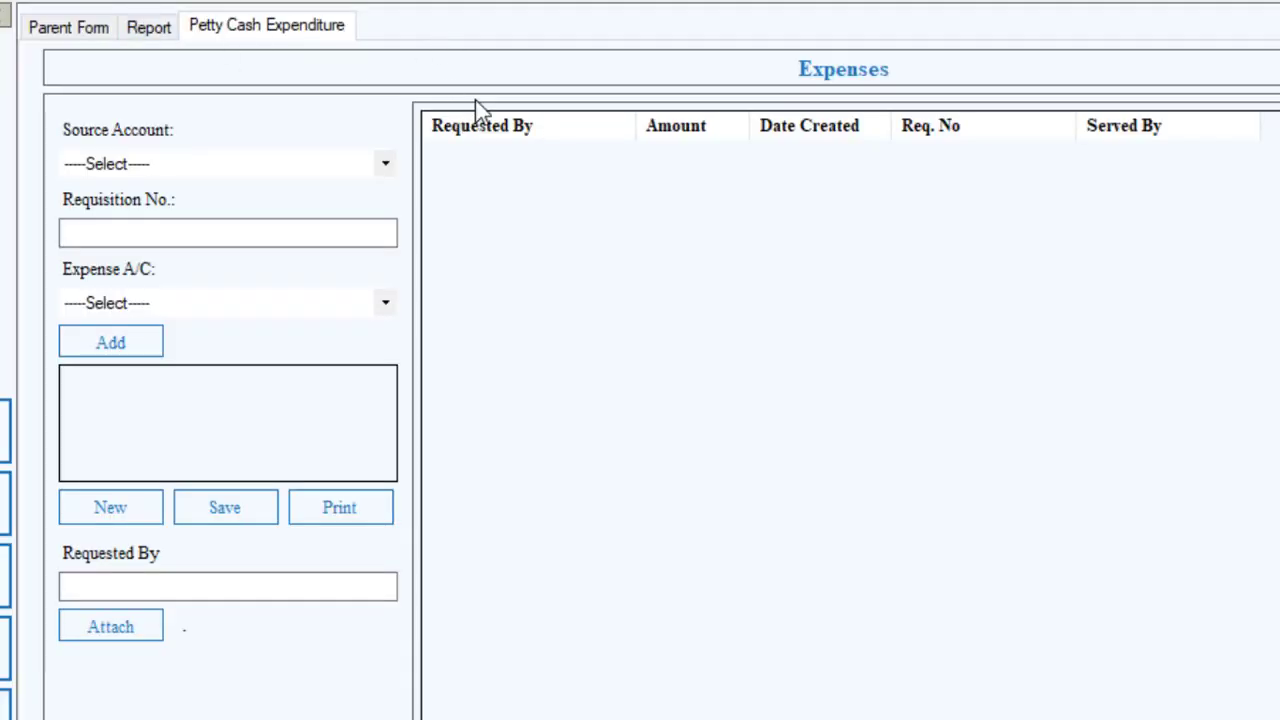
{"action": "left_click", "coordinate": [548, 302]}
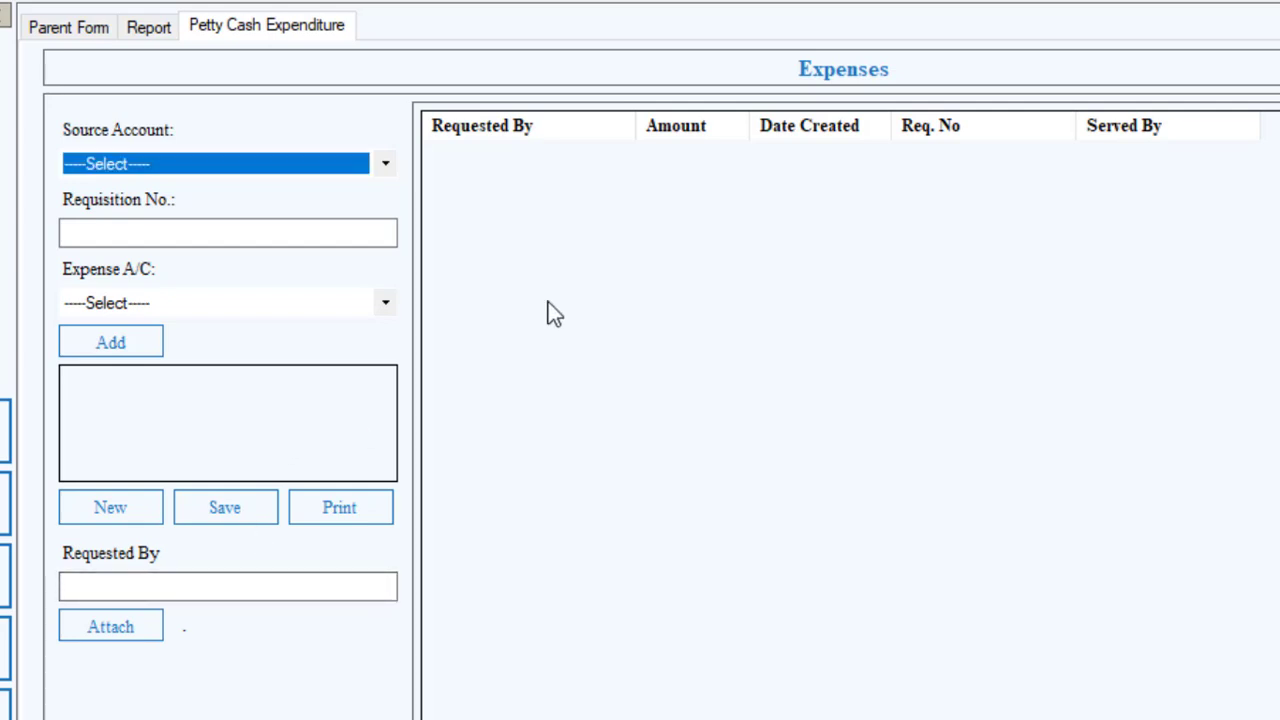
{"action": "left_click", "coordinate": [387, 170]}
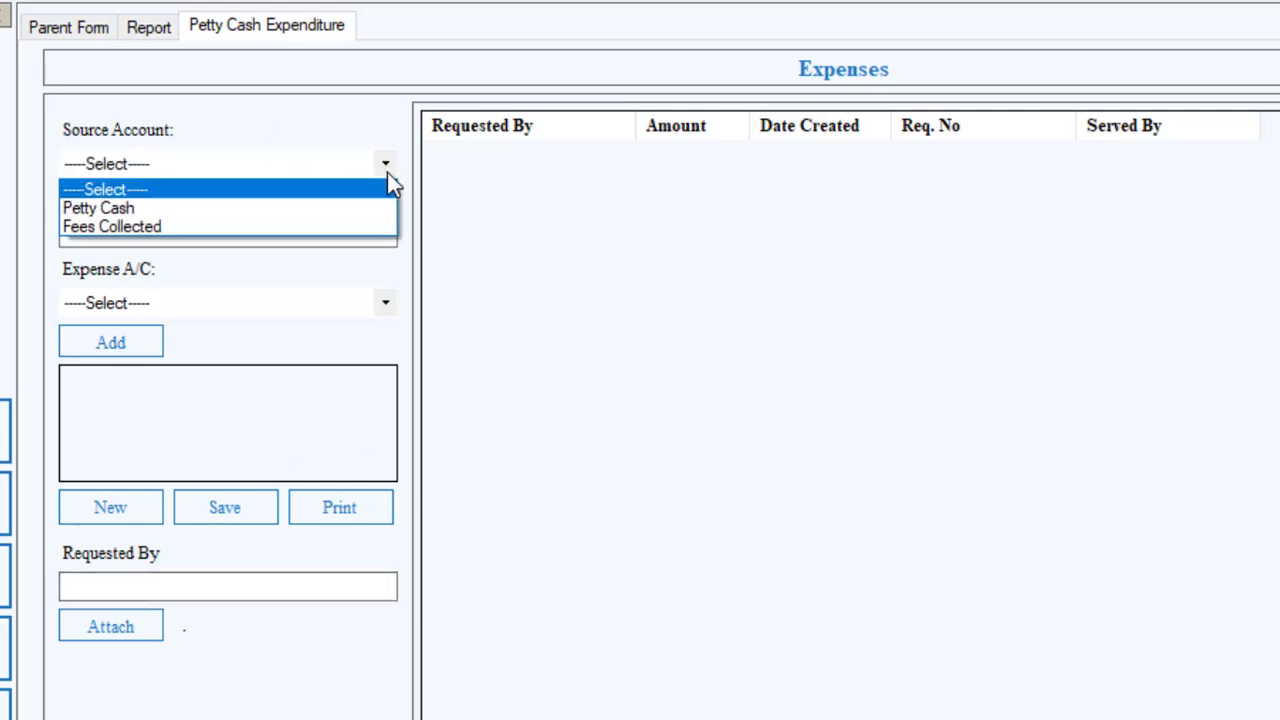
{"action": "left_click", "coordinate": [220, 208]}
{"action": "left_click", "coordinate": [194, 233]}
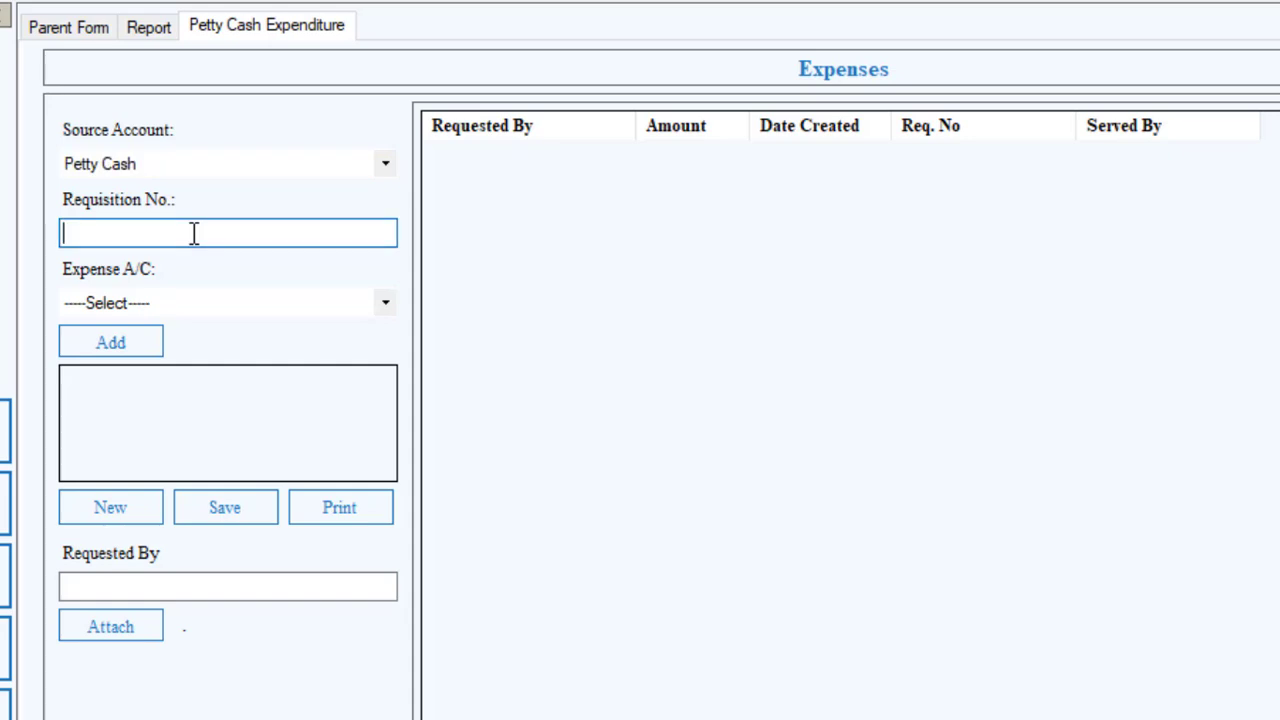
{"action": "type", "text": "8965"}
Add a Transport expense item with an amount of 15000.
{"action": "left_click", "coordinate": [386, 308]}
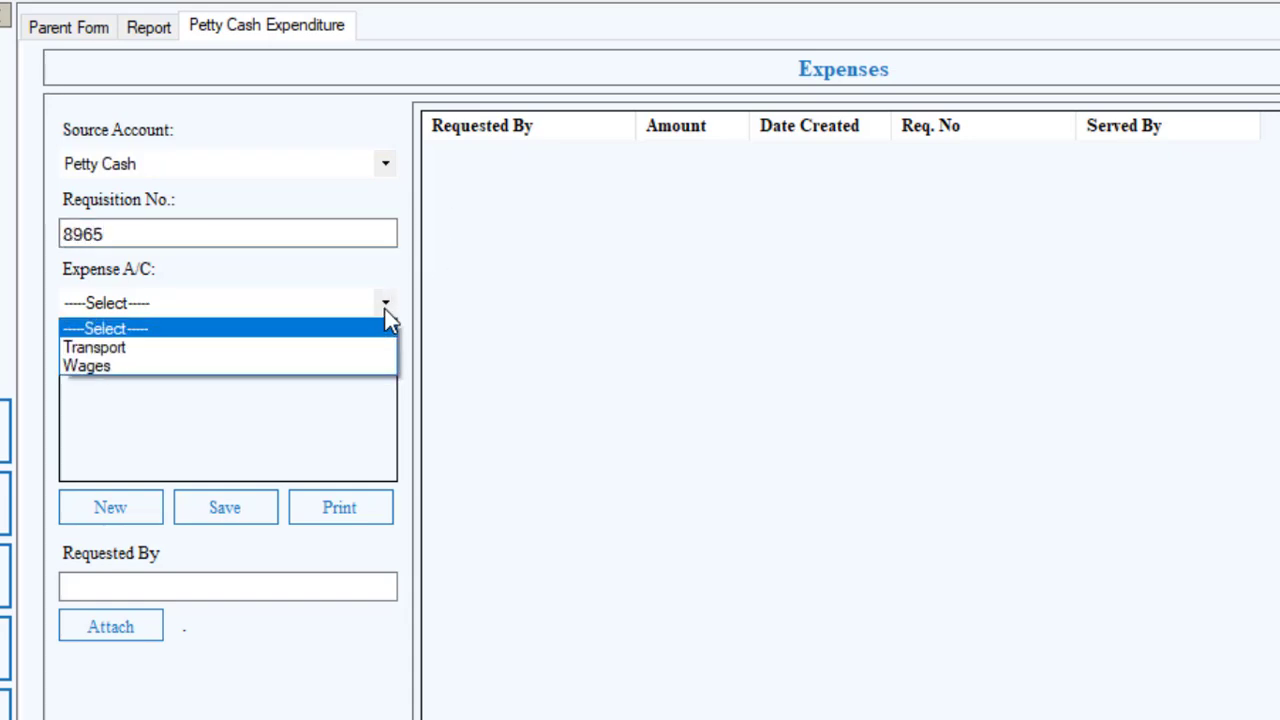
{"action": "left_click", "coordinate": [247, 343]}
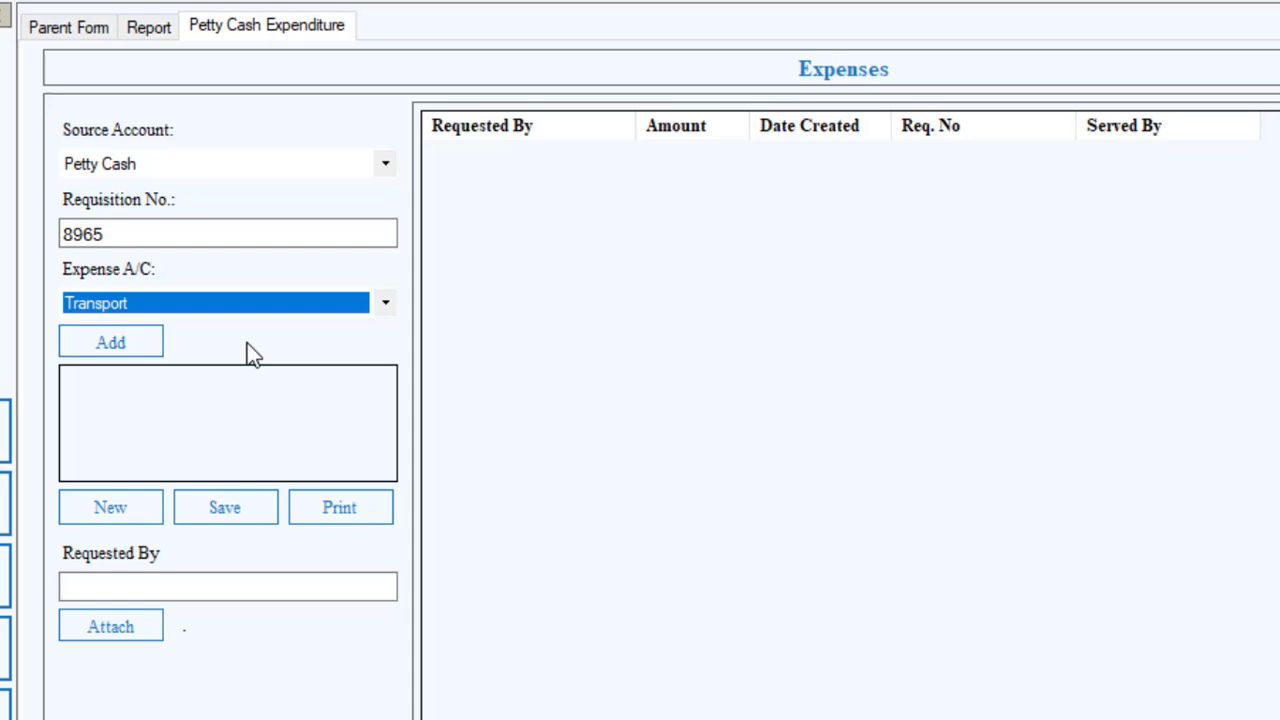
{"action": "left_click", "coordinate": [123, 343]}
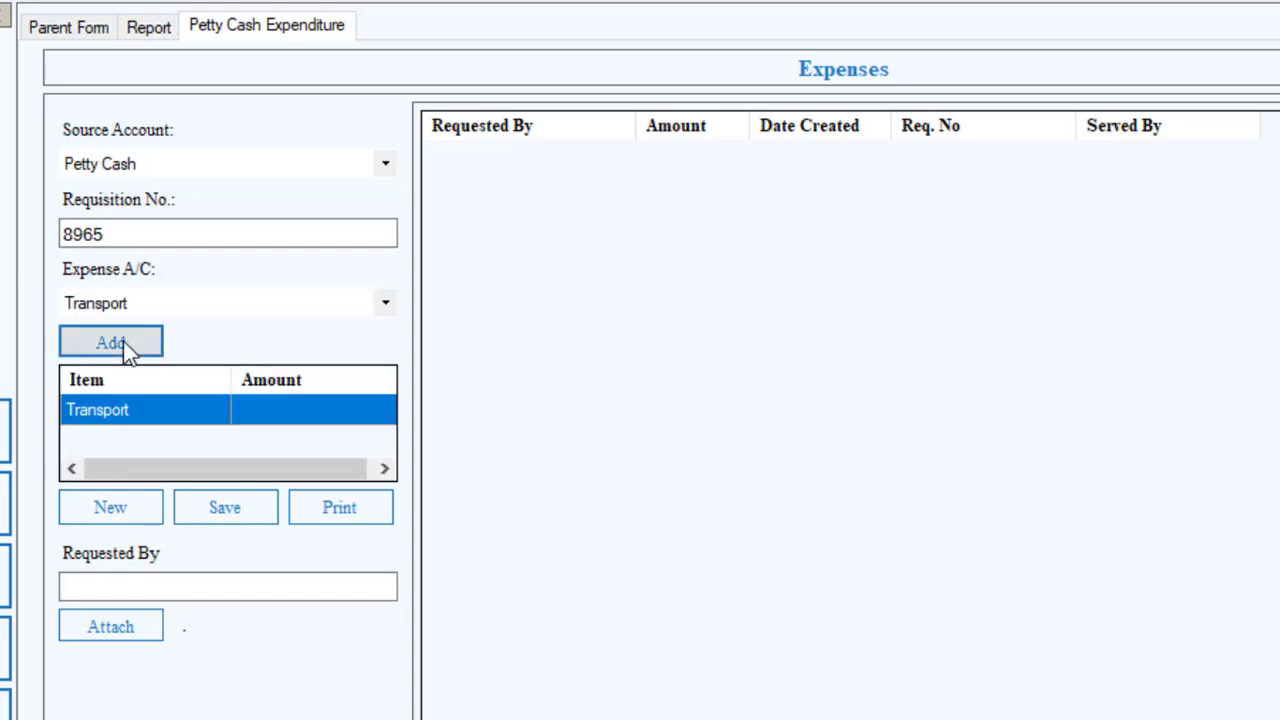
{"action": "left_click", "coordinate": [318, 409]}
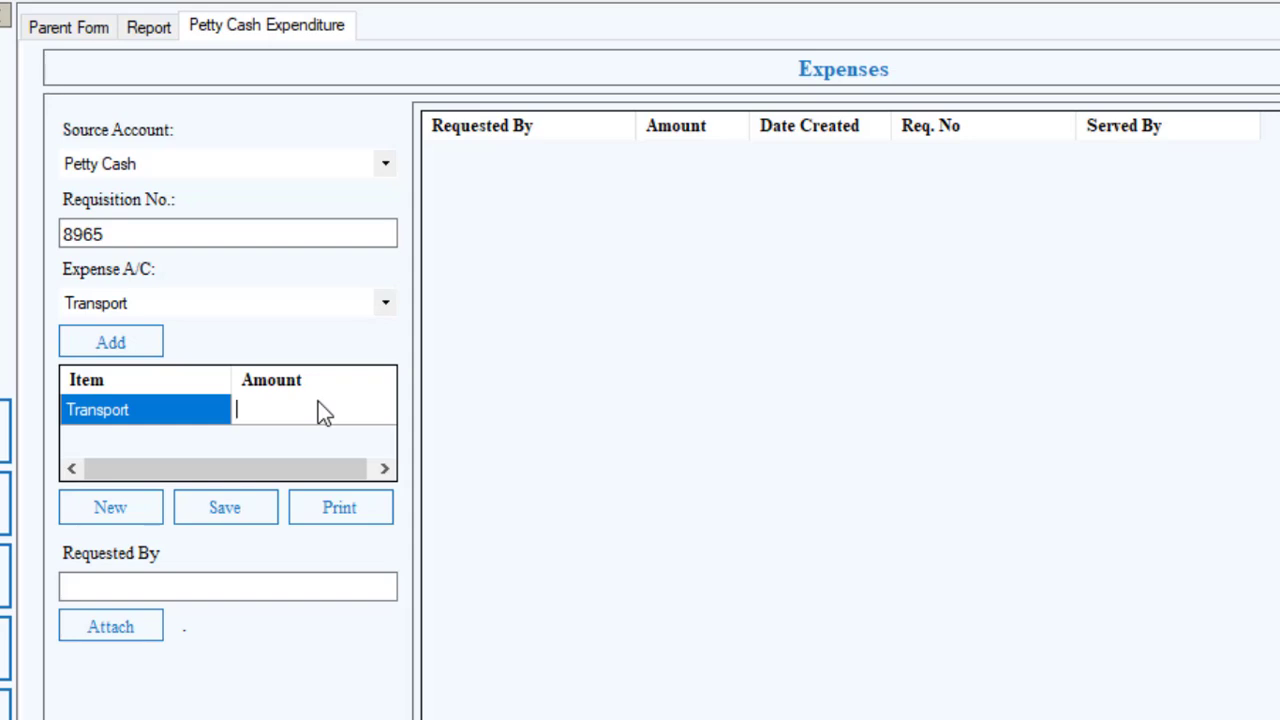
{"action": "type", "text": "15000"}
Enter the requester's name and save the petty cash expenditure, acknowledging the confirmation.
{"action": "left_click", "coordinate": [157, 590]}
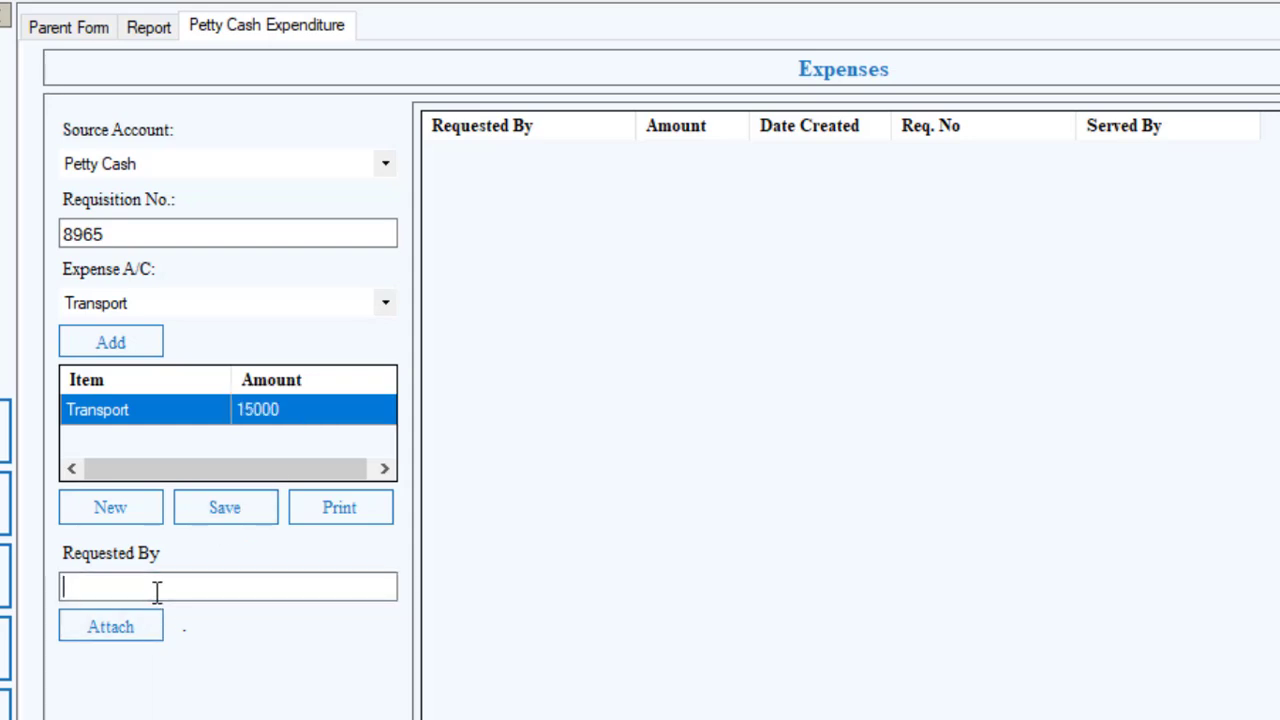
{"action": "type", "text": "Dan"}
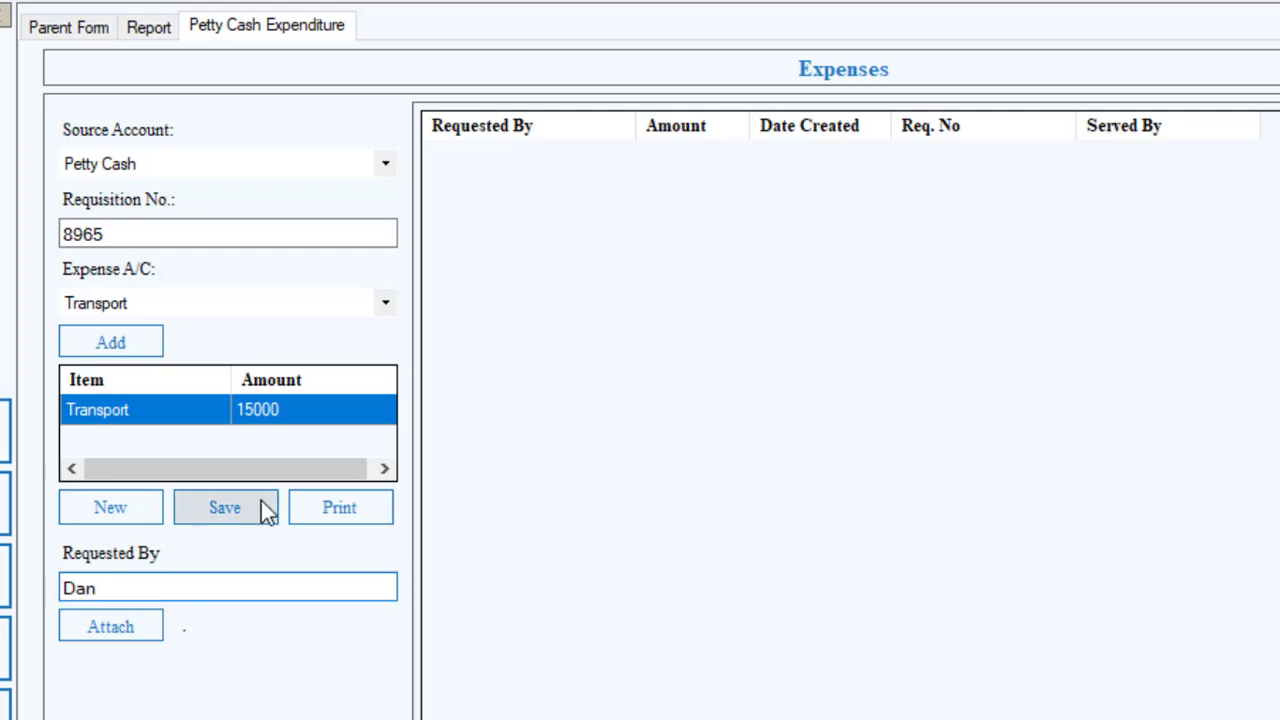
{"action": "left_click", "coordinate": [251, 511]}
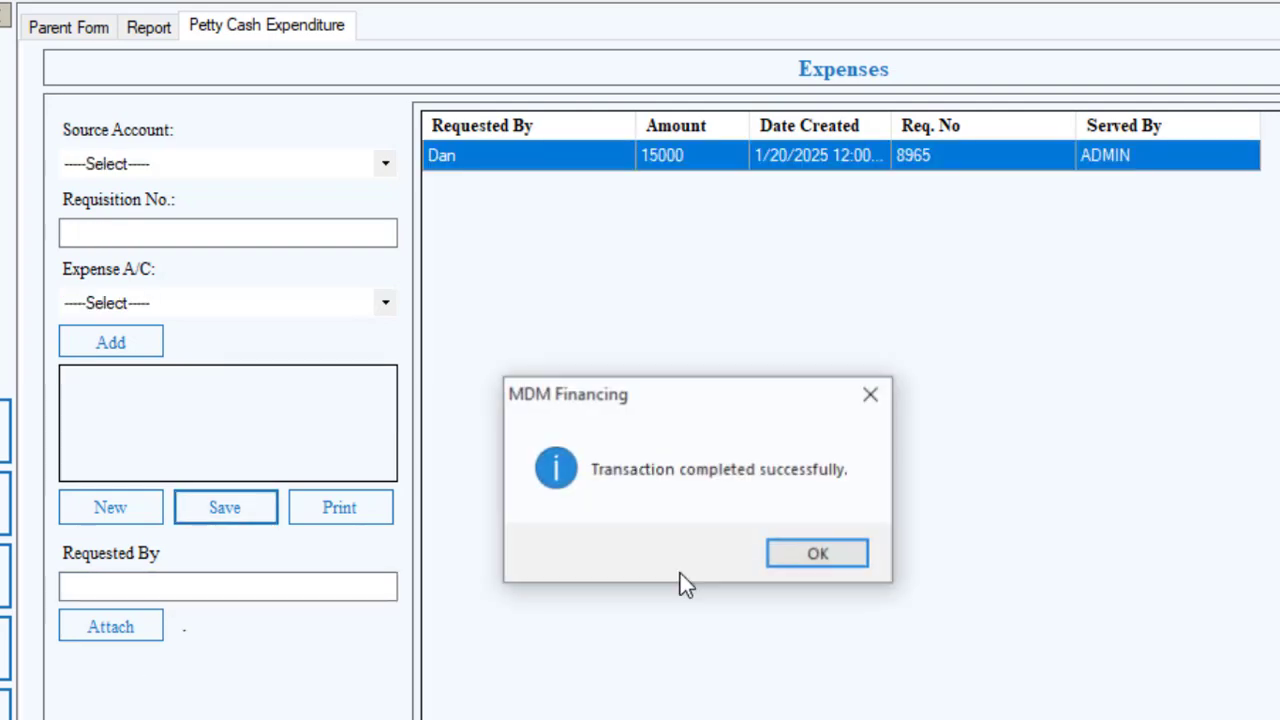
{"action": "left_click", "coordinate": [819, 557]}
Open the Daily Expenditure report again and generate it.
{"action": "left_click", "coordinate": [126, 624]}
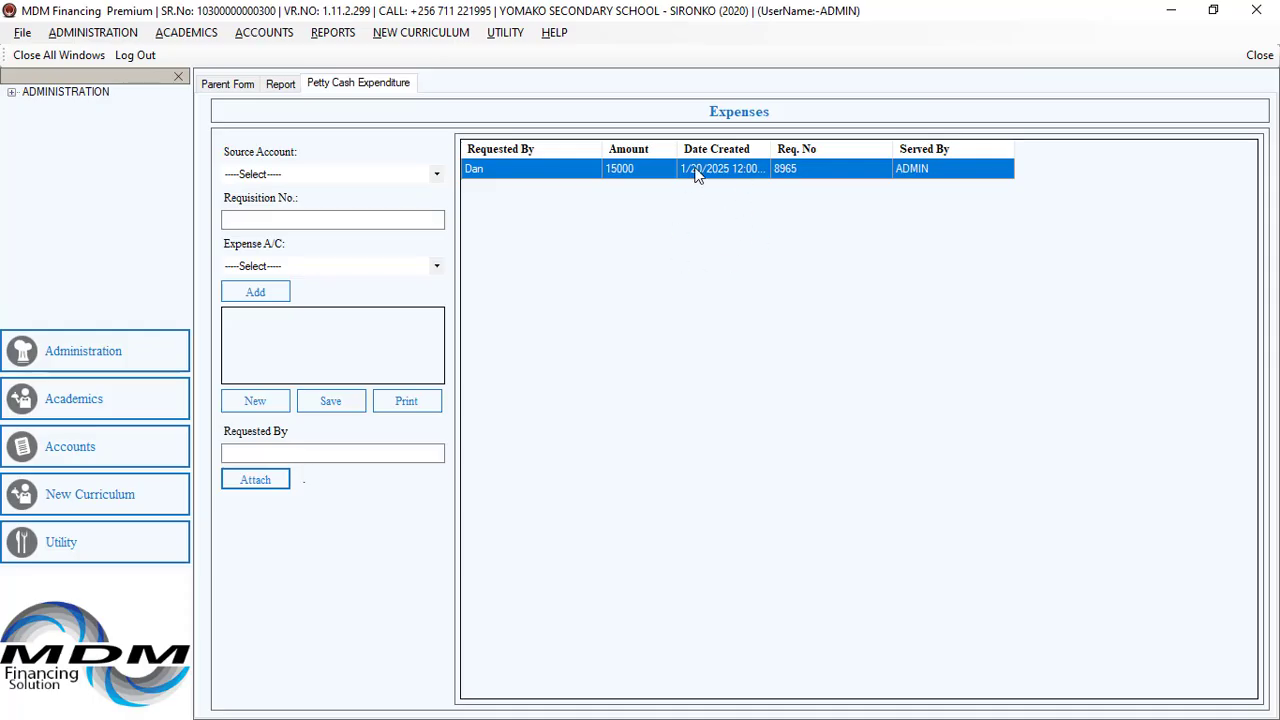
{"action": "left_click", "coordinate": [286, 35]}
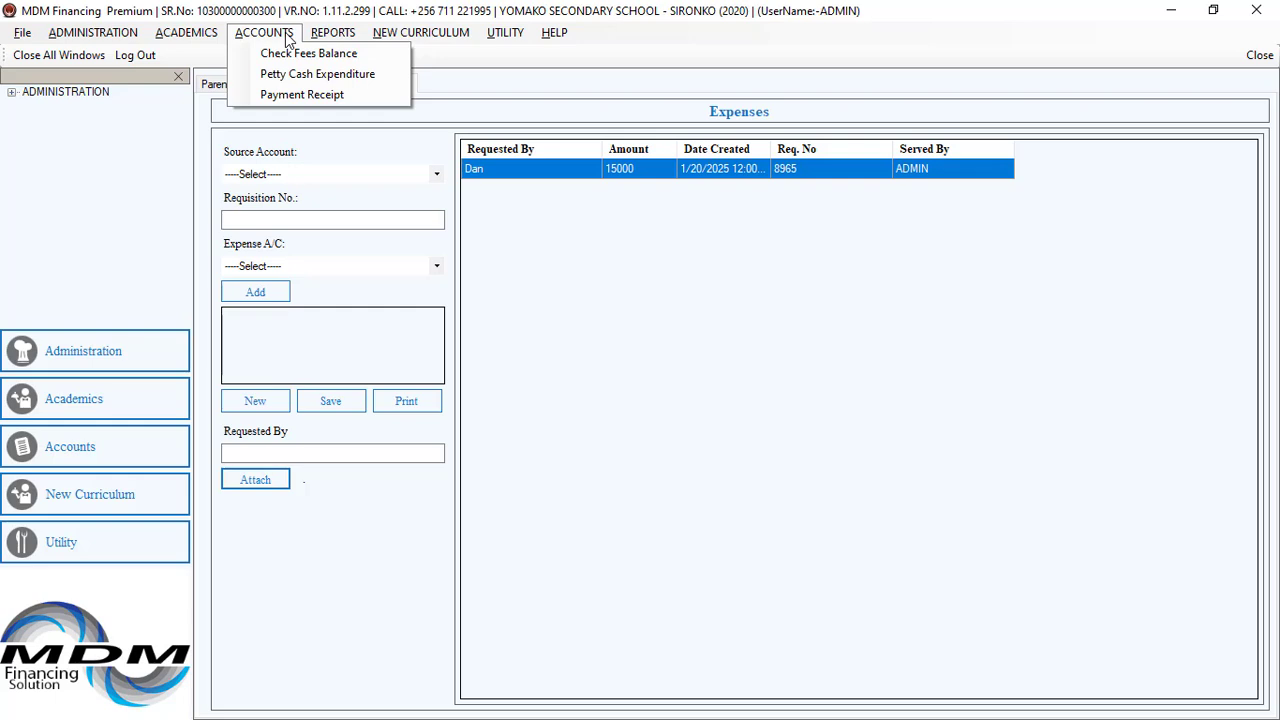
{"action": "mouse_move", "coordinate": [329, 41]}
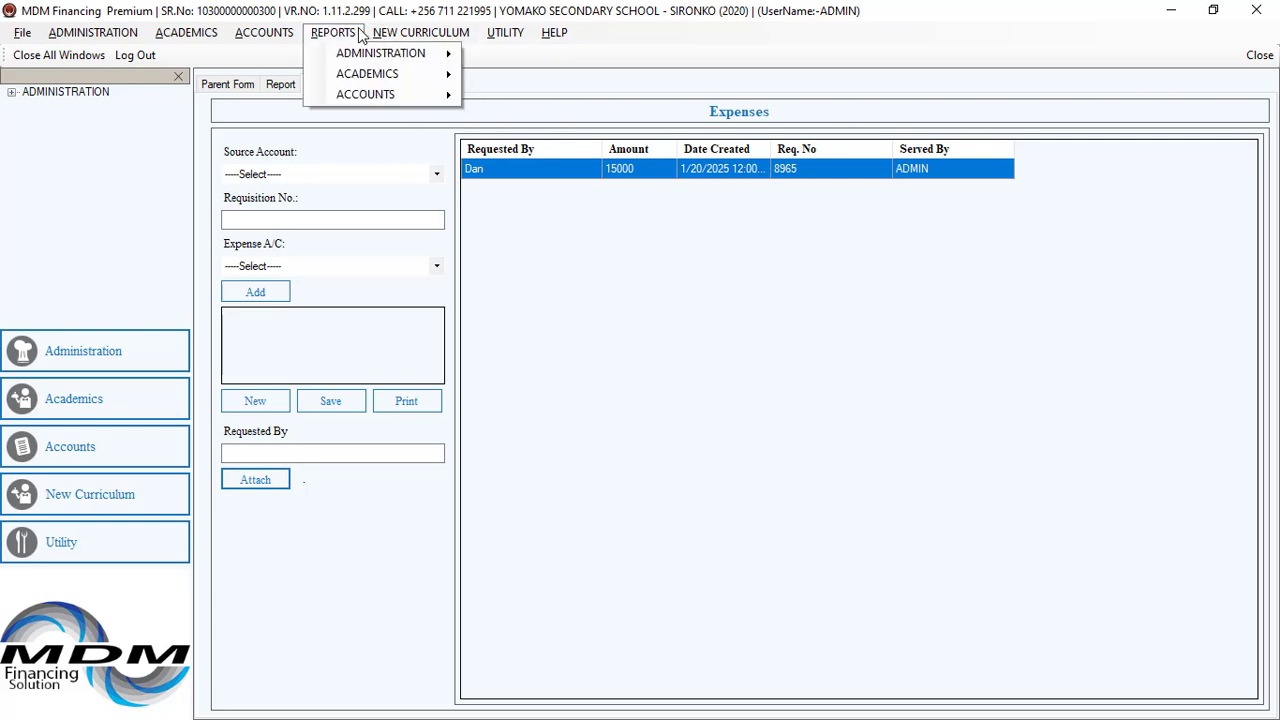
{"action": "mouse_move", "coordinate": [388, 55]}
{"action": "mouse_move", "coordinate": [395, 94]}
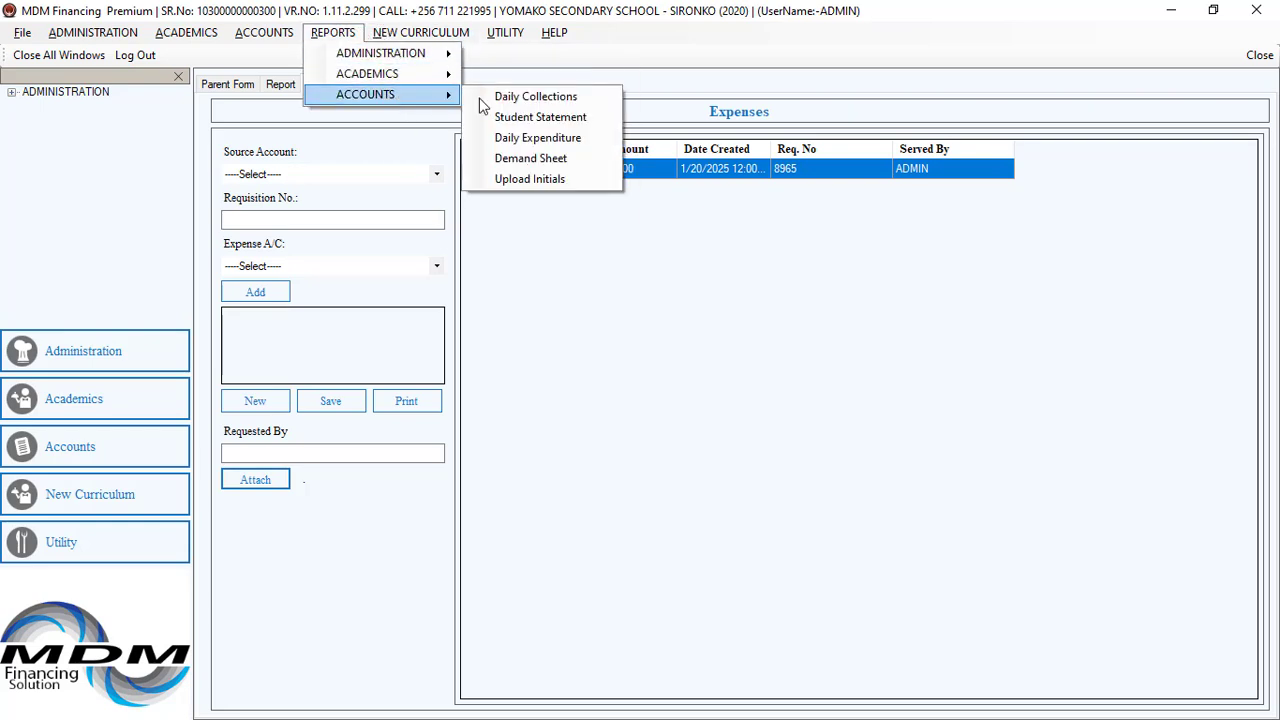
{"action": "left_click", "coordinate": [548, 139]}
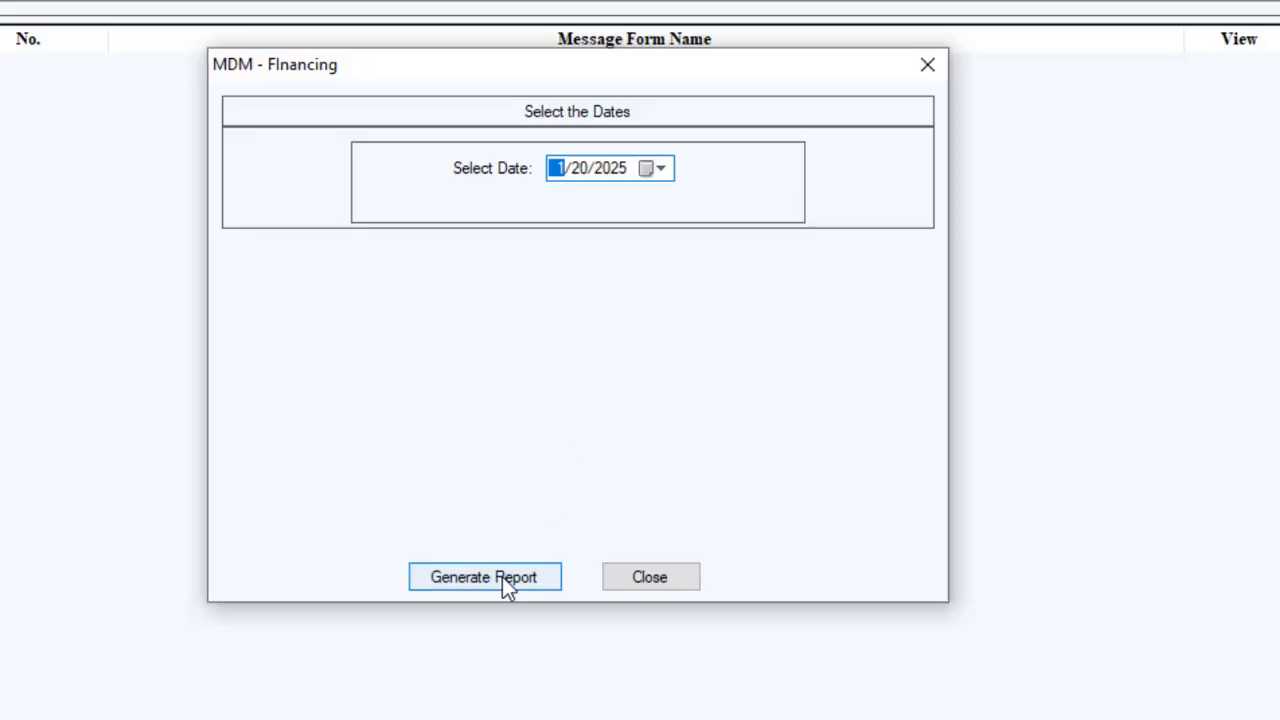
{"action": "left_click", "coordinate": [503, 579]}
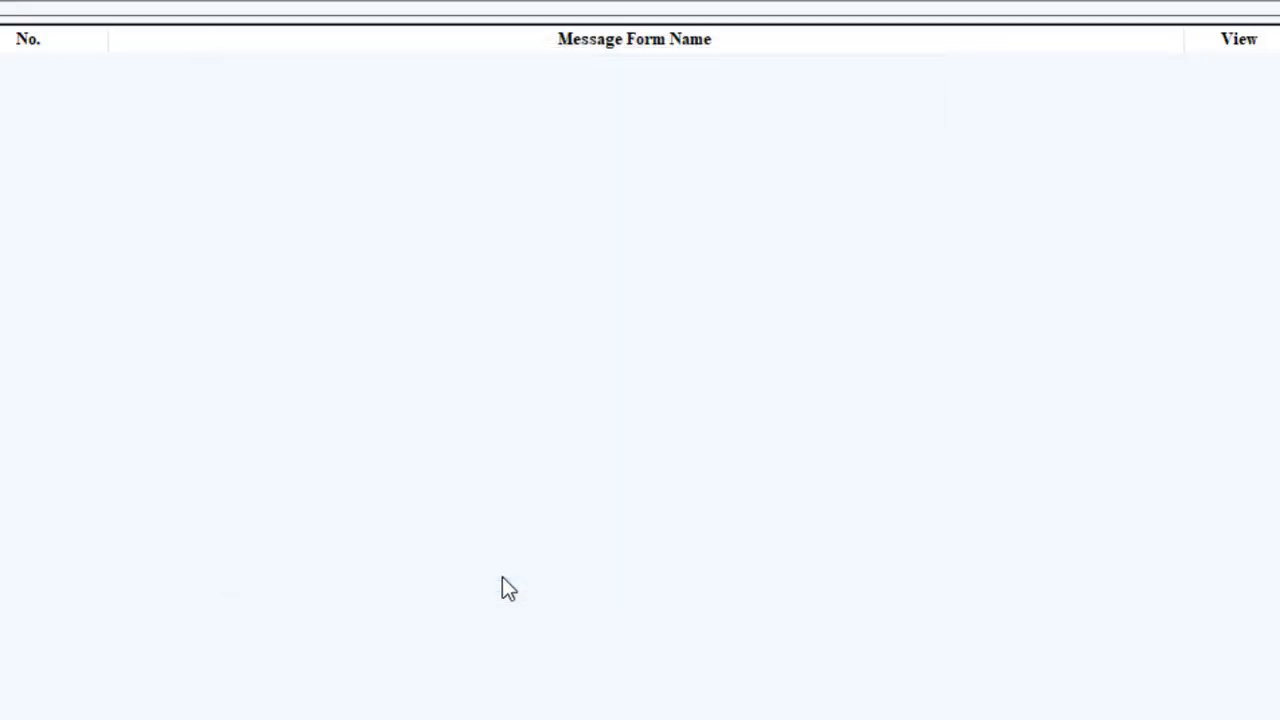